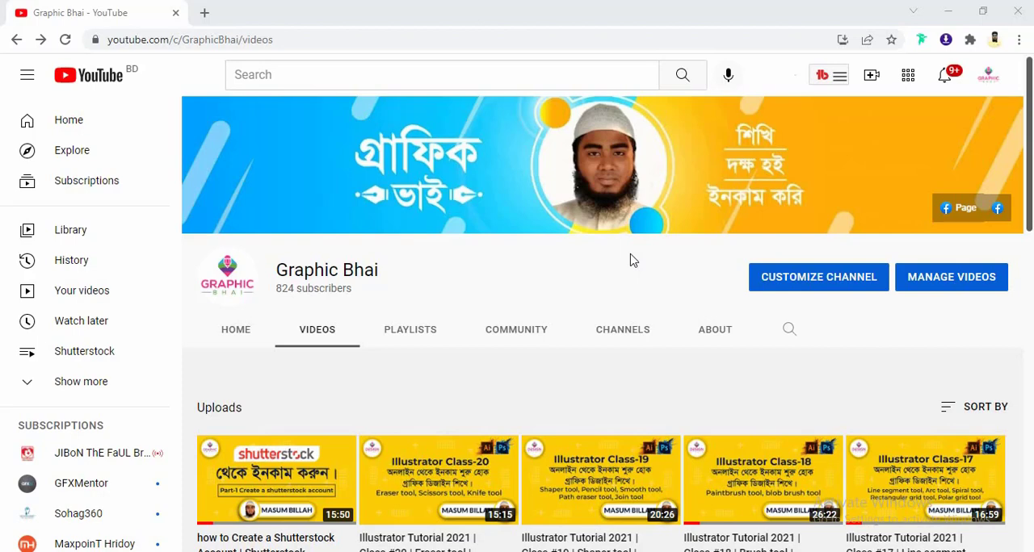
pyautogui.scroll(-2, 554, 327)
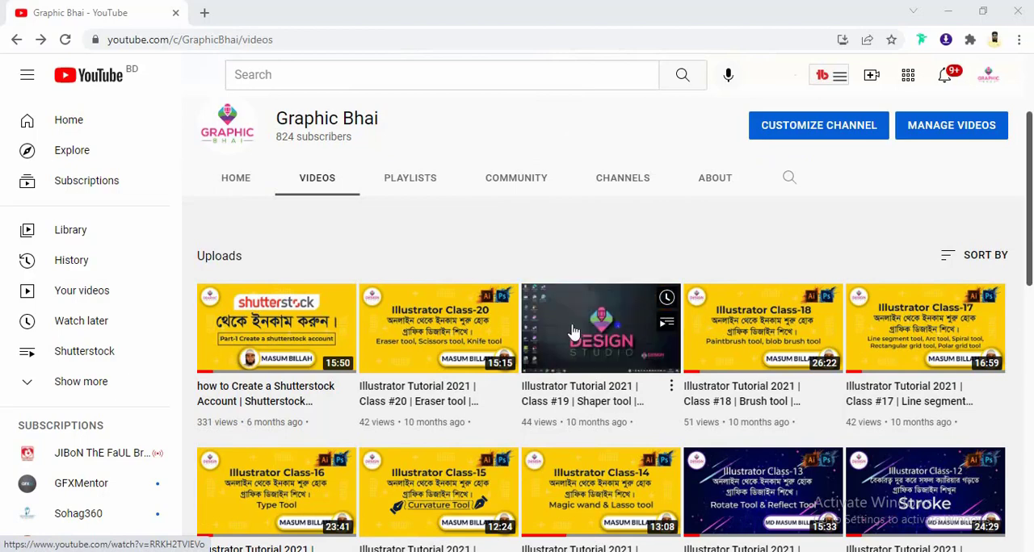
pyautogui.scroll(-3, 580, 327)
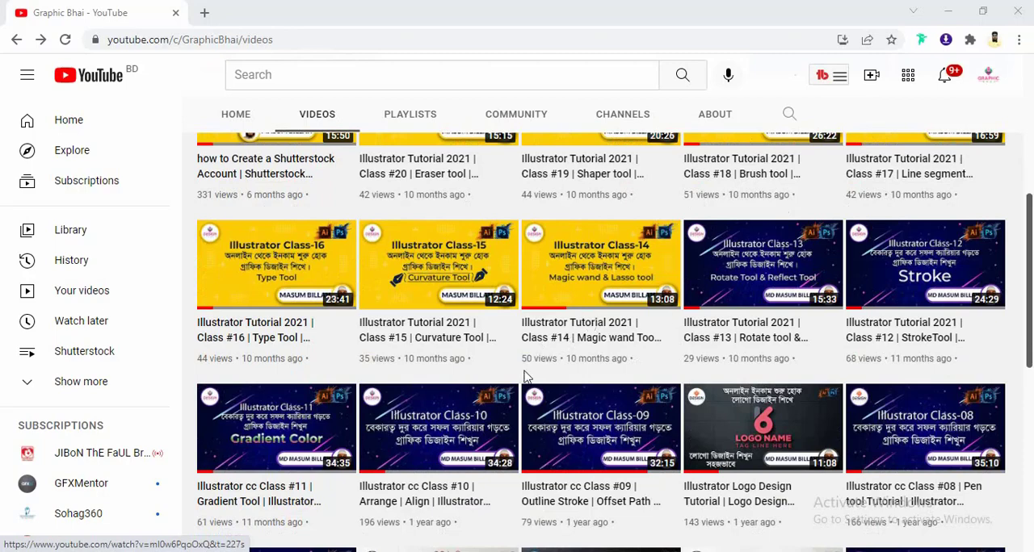
pyautogui.scroll(-2, 563, 385)
pyautogui.scroll(-2, 563, 385)
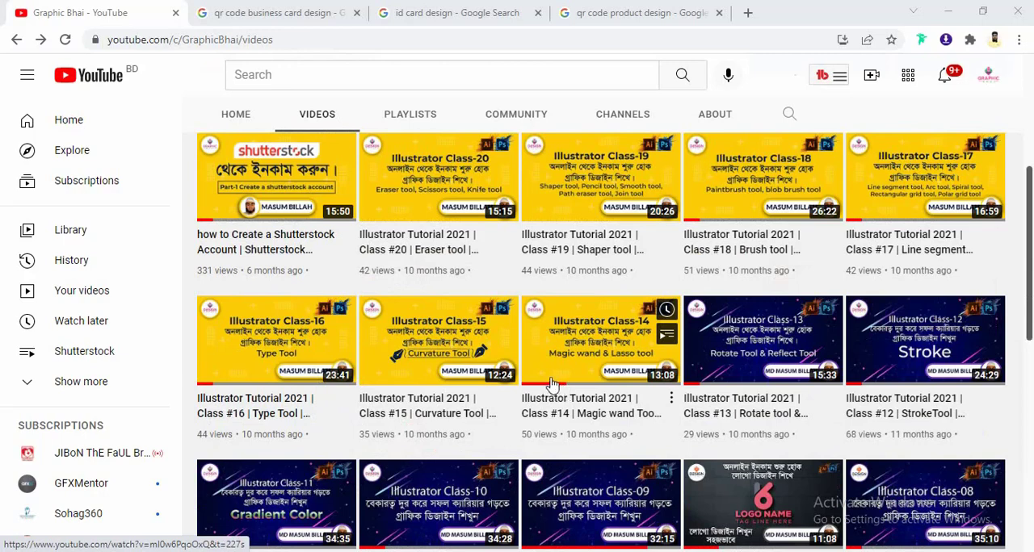
# - Review the image examples of QR codes on business cards, ID cards and product designs in the open Google searches
pyautogui.click(272, 13)
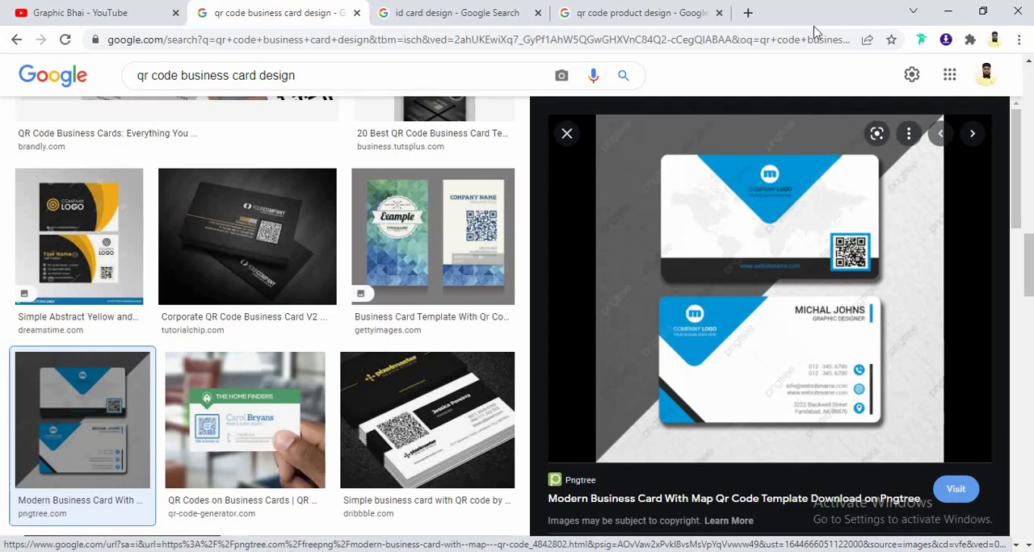
pyautogui.click(464, 13)
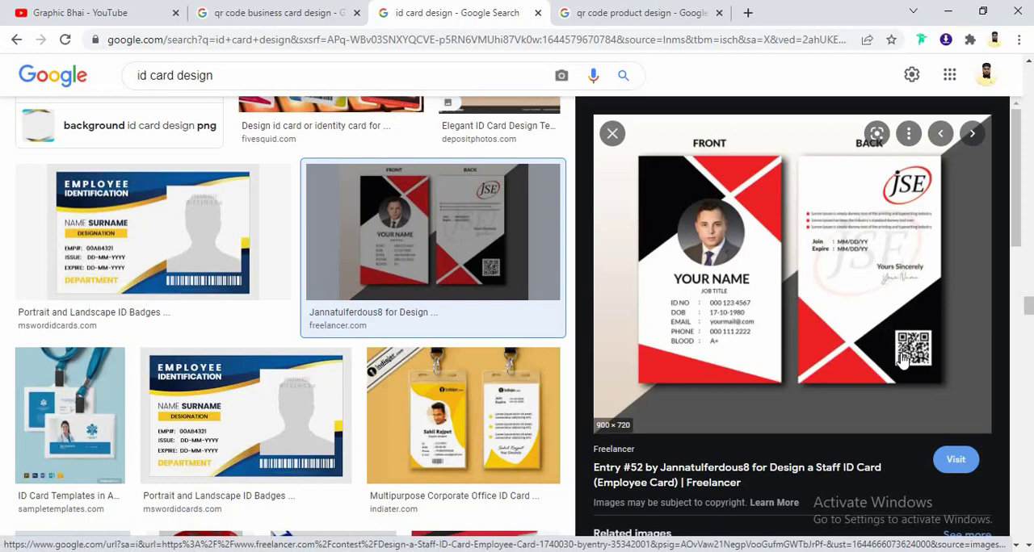
pyautogui.click(654, 13)
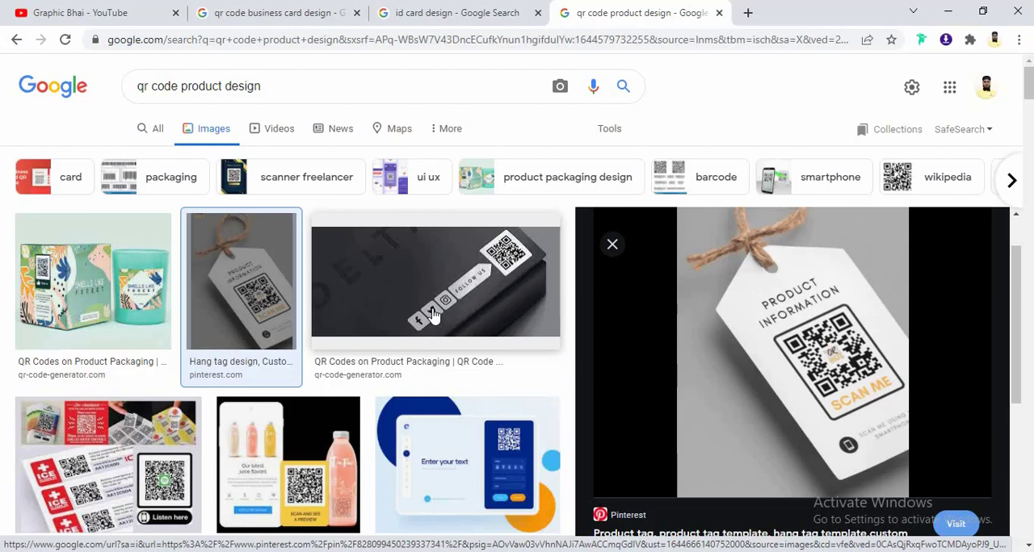
# - Search Google for "qr code generator" in a new browser tab
pyautogui.click(745, 14)
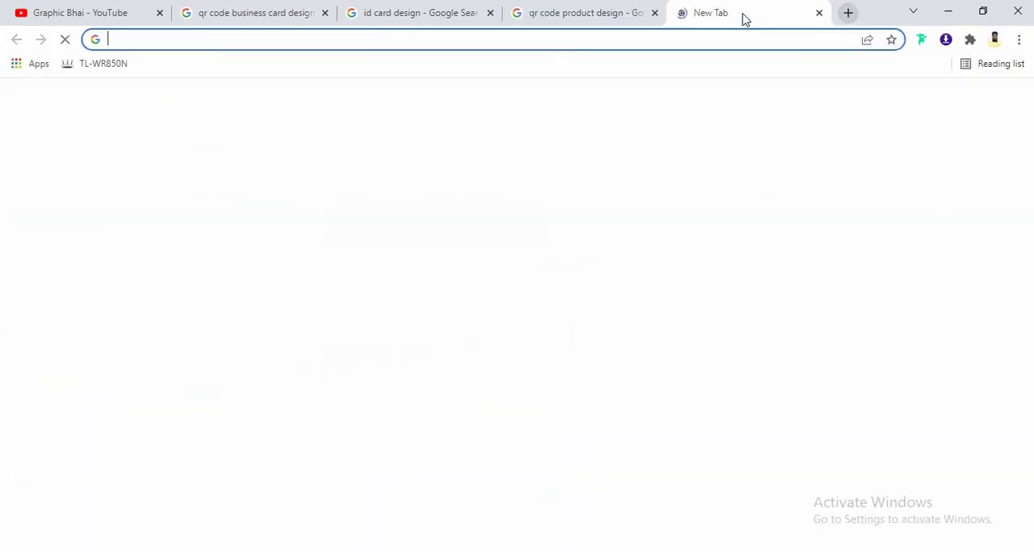
pyautogui.click(127, 39)
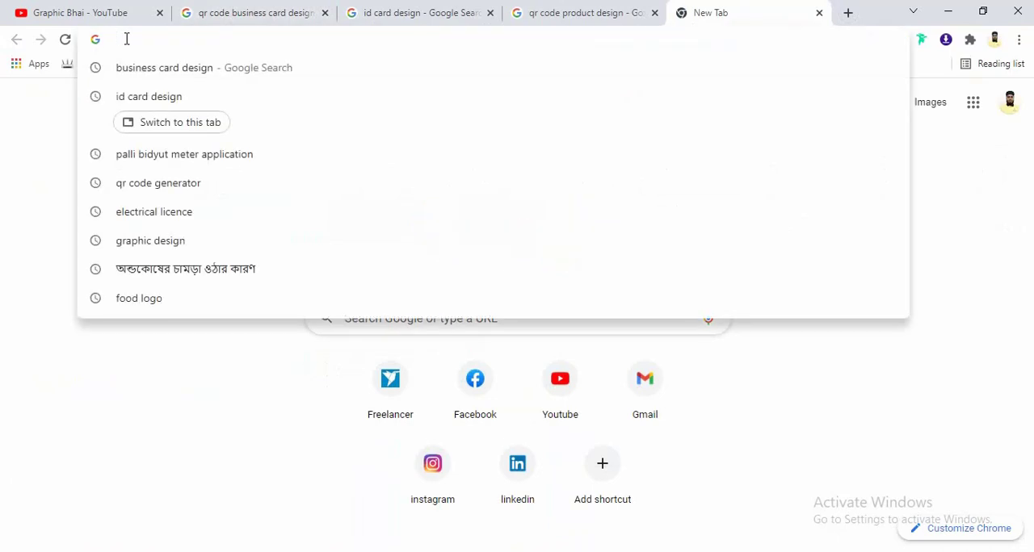
pyautogui.write('qr')
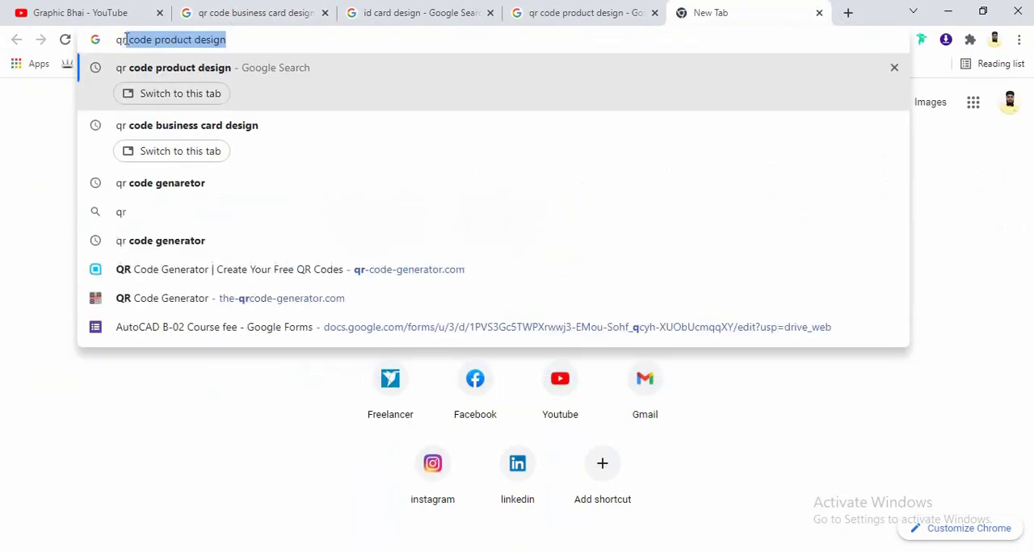
pyautogui.write(' code ')
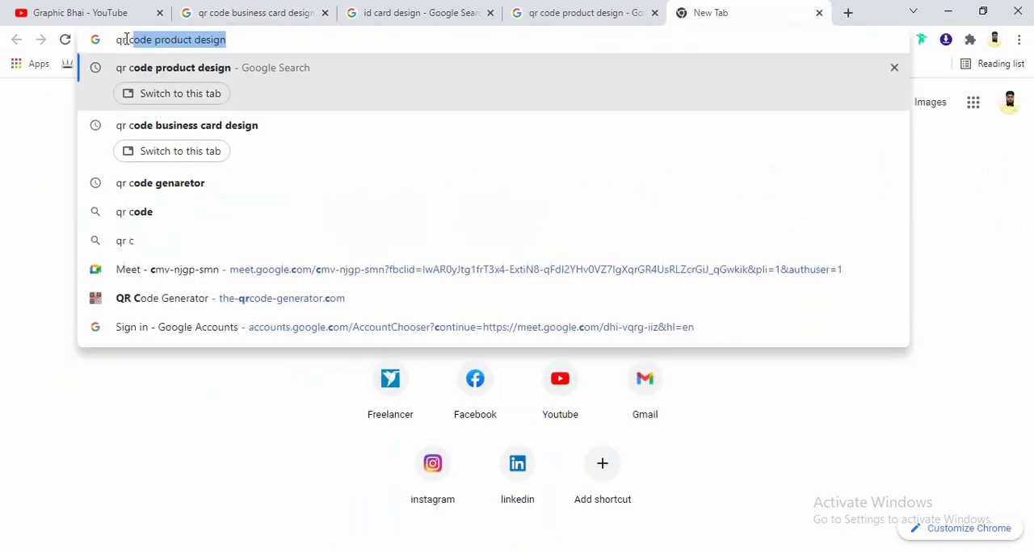
pyautogui.write('g')
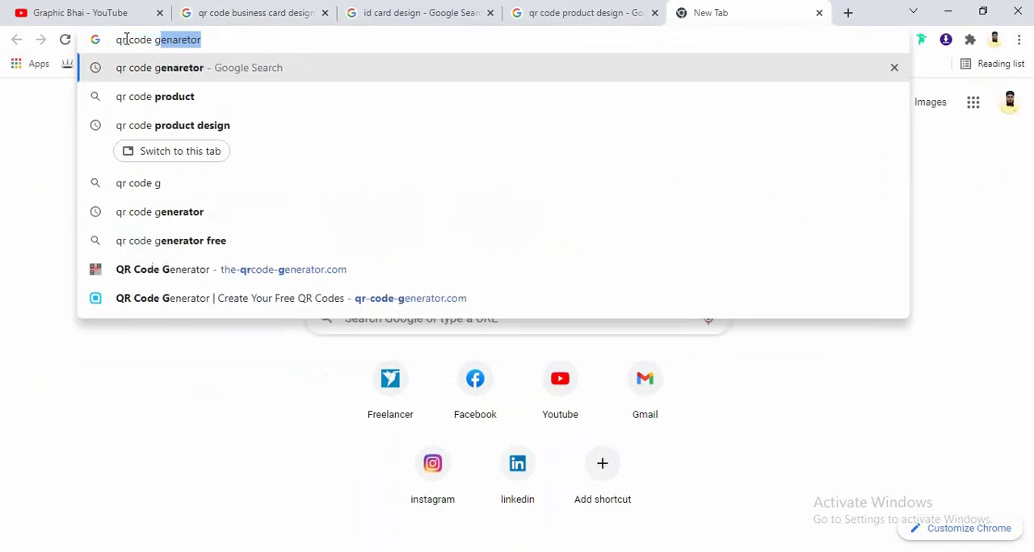
pyautogui.write('ena')
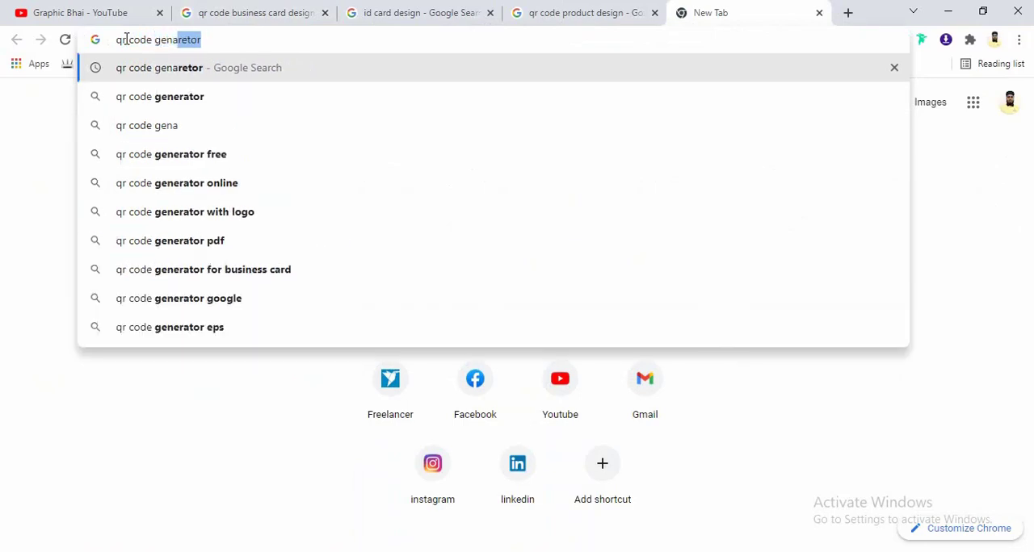
pyautogui.write('retor')
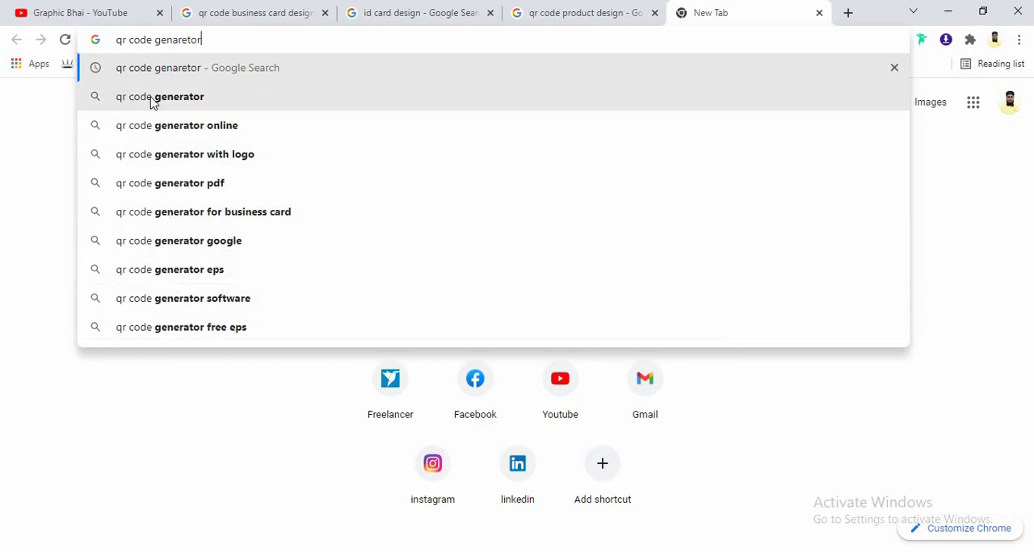
pyautogui.click(189, 97)
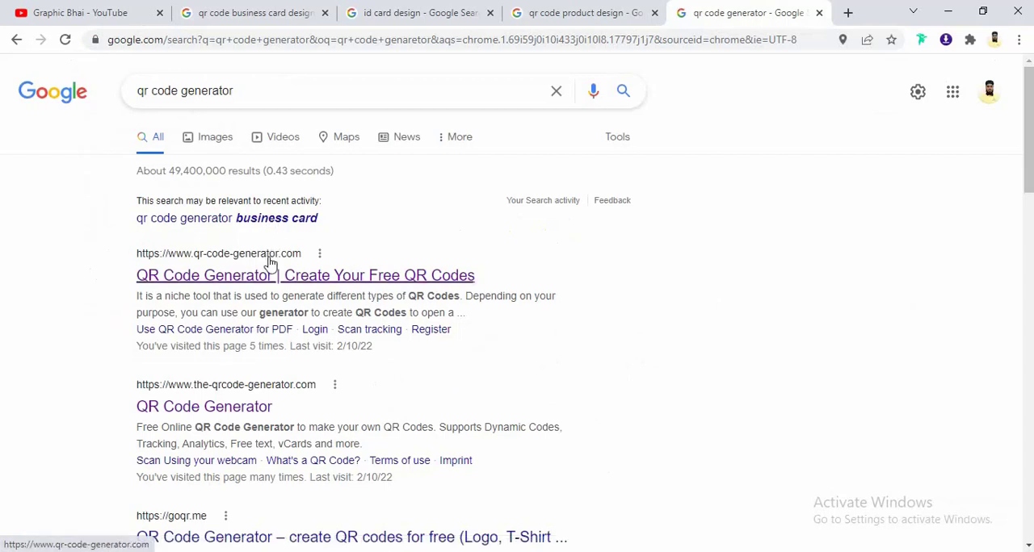
# - Look over the search results and open the QR Code Generator site at the-qrcode-generator.com
pyautogui.scroll(-1, 272, 363)
pyautogui.scroll(-1, 272, 362)
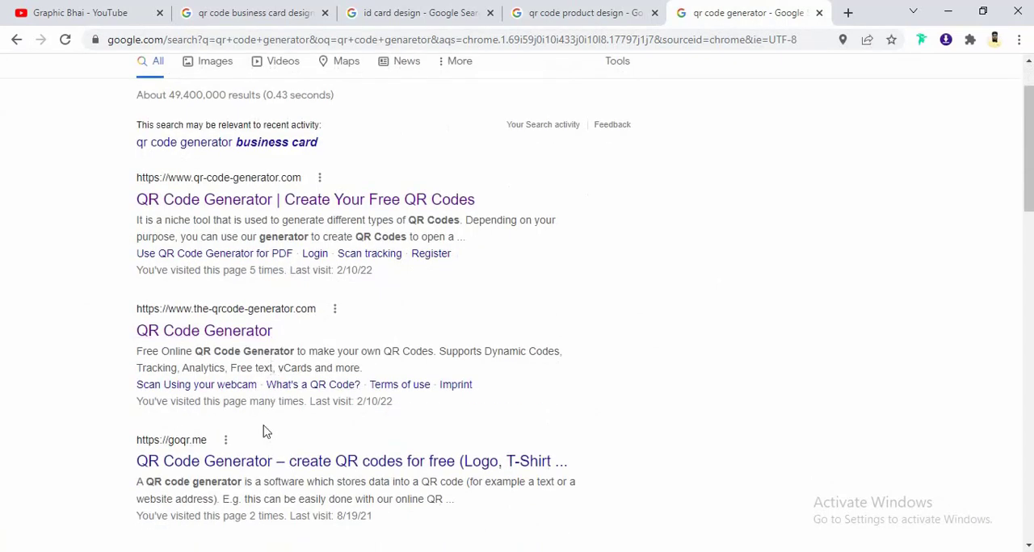
pyautogui.scroll(1, 266, 429)
pyautogui.scroll(1, 263, 420)
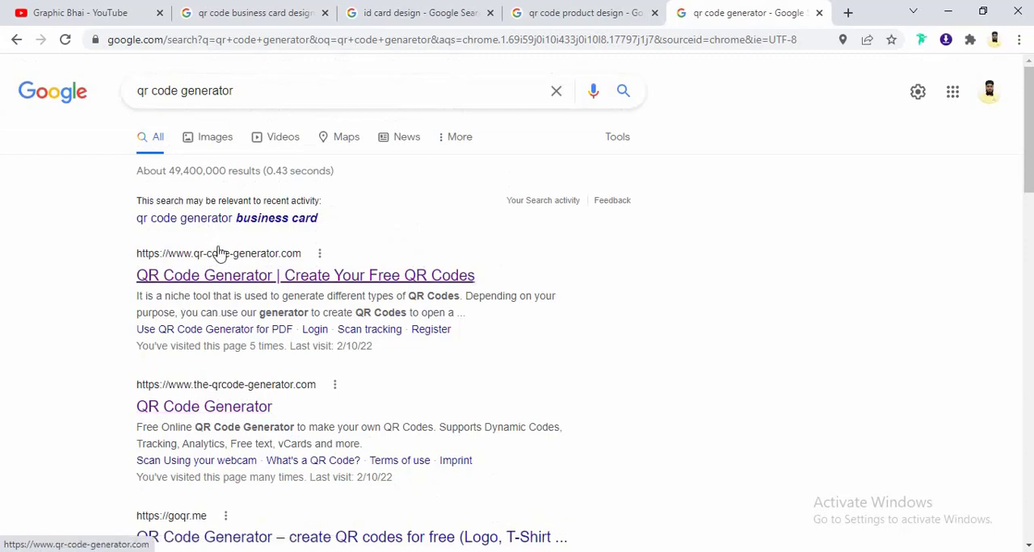
pyautogui.scroll(-1, 242, 403)
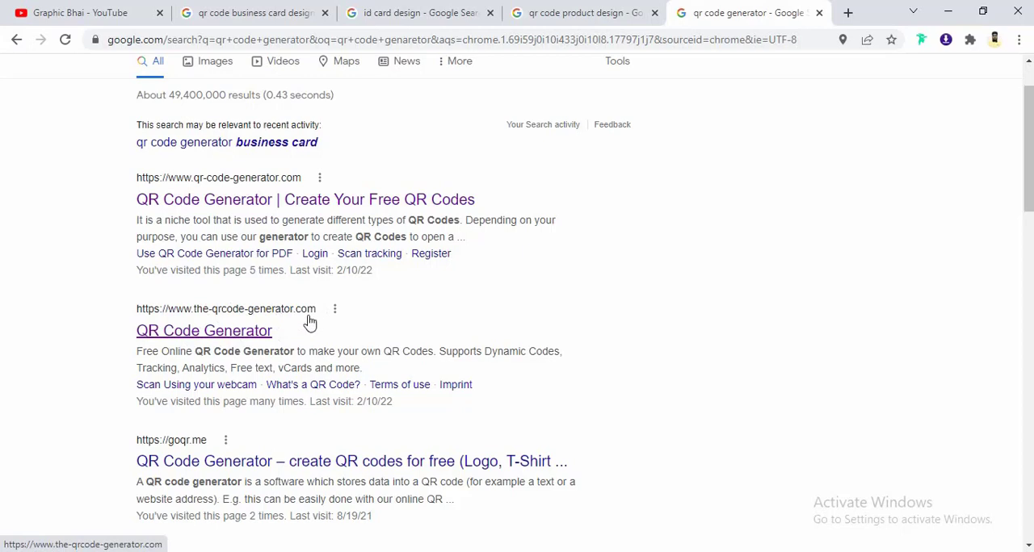
pyautogui.click(223, 338)
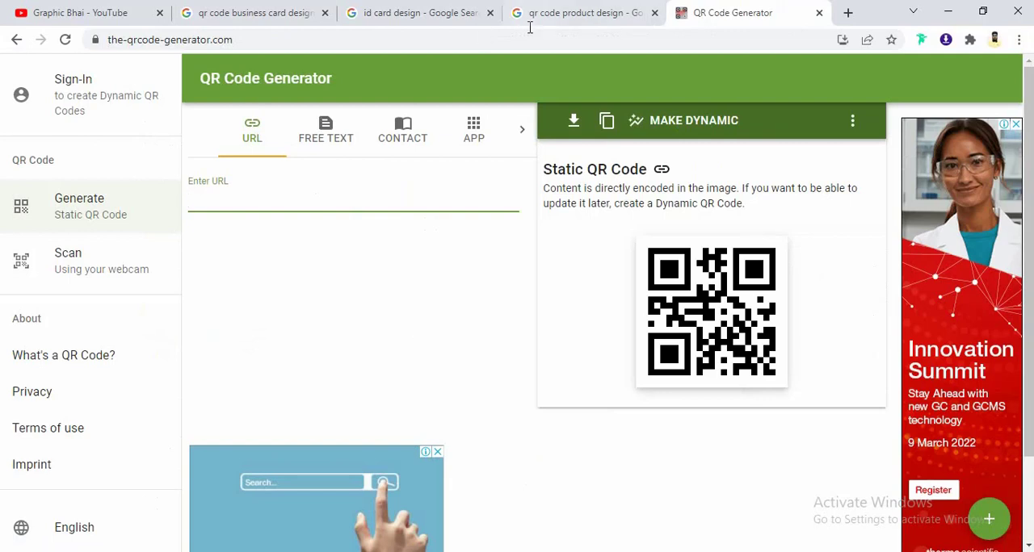
# - Examine the QR code content types the generator offers, including URL, free text, contact, app, phone and SMS
pyautogui.click(682, 80)
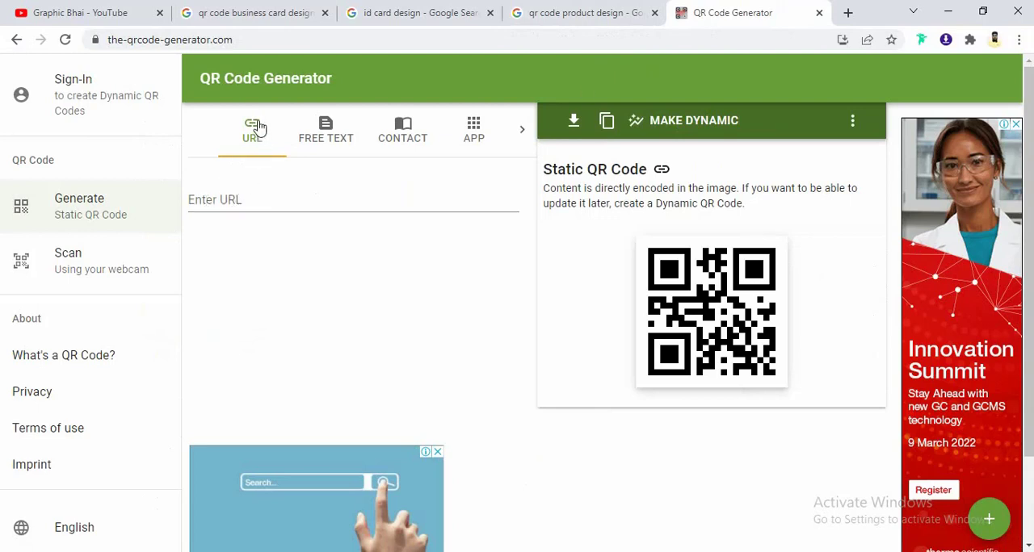
pyautogui.click(241, 203)
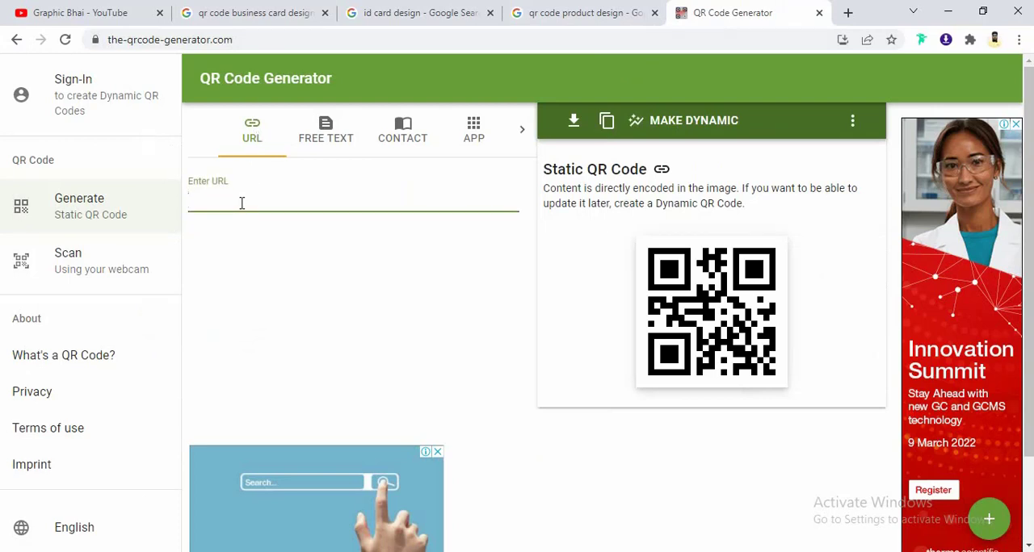
pyautogui.click(322, 135)
pyautogui.click(287, 236)
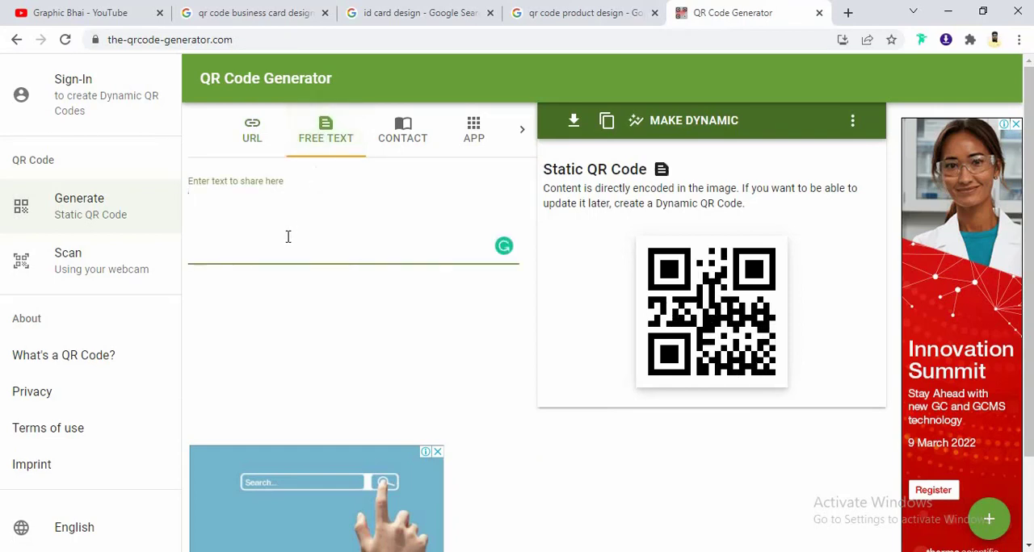
pyautogui.click(399, 131)
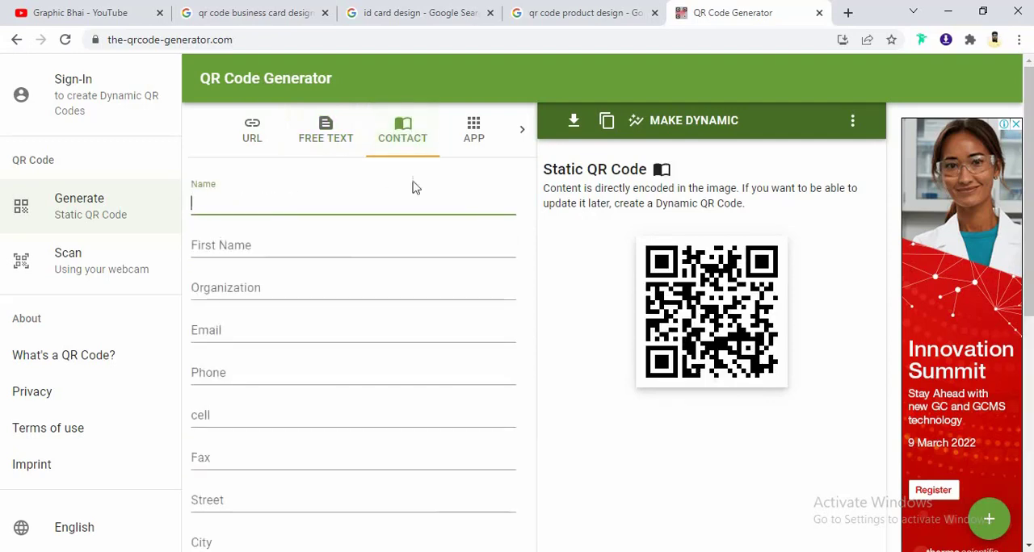
pyautogui.click(522, 131)
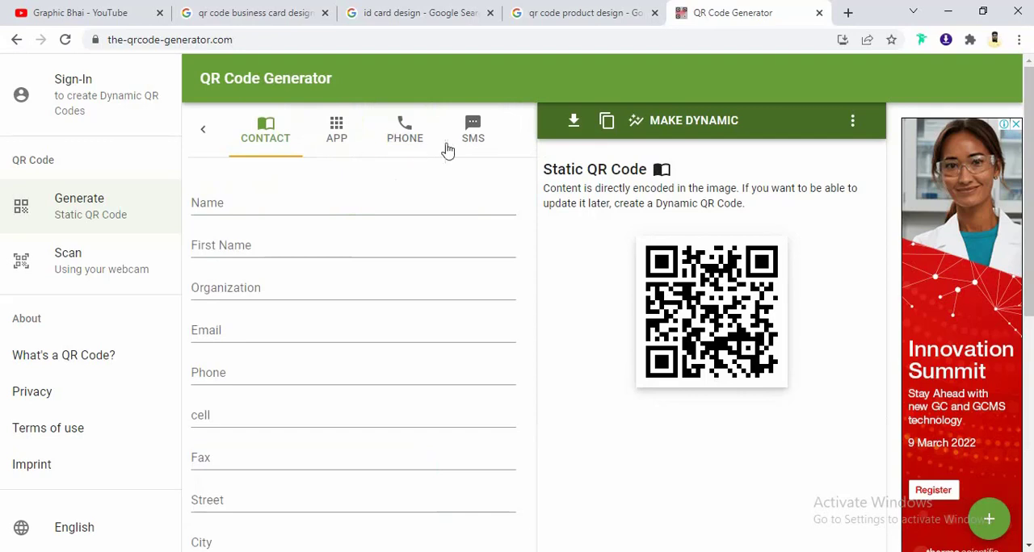
pyautogui.click(206, 132)
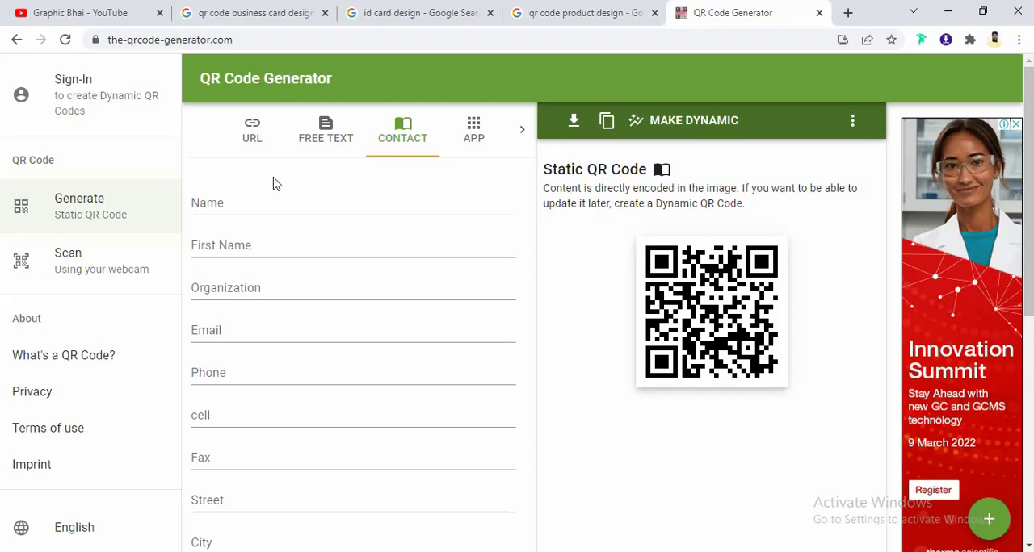
pyautogui.click(255, 139)
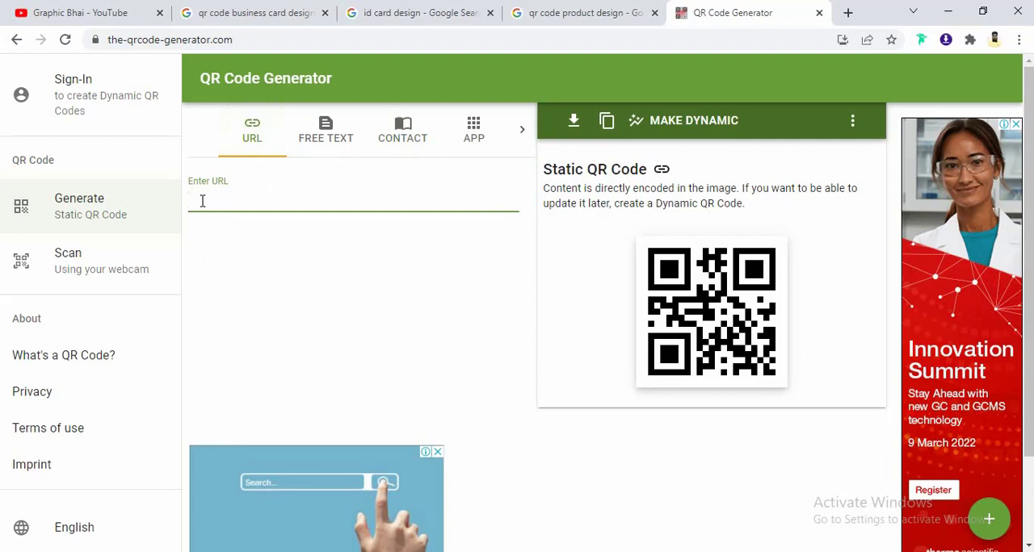
pyautogui.write('ww')
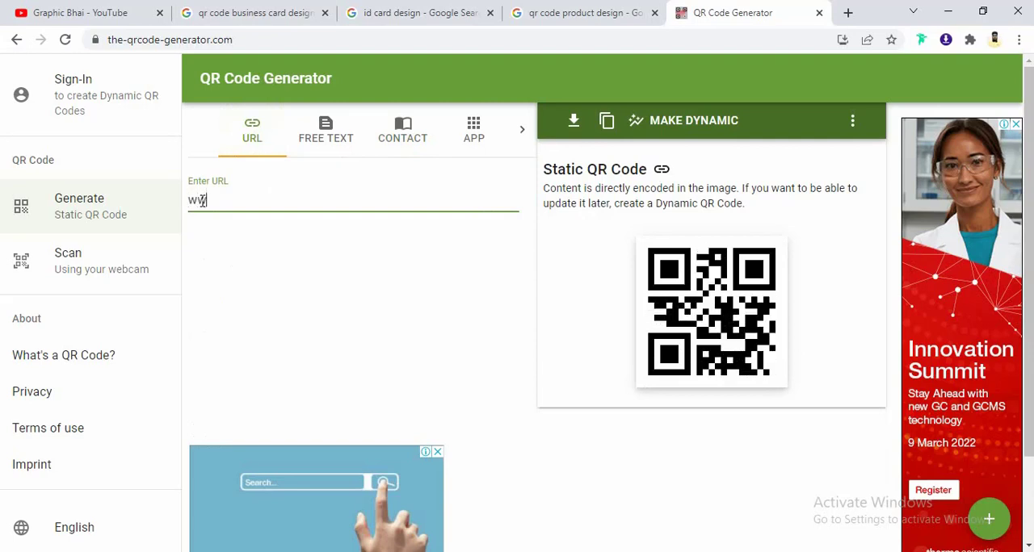
pyautogui.write('w.')
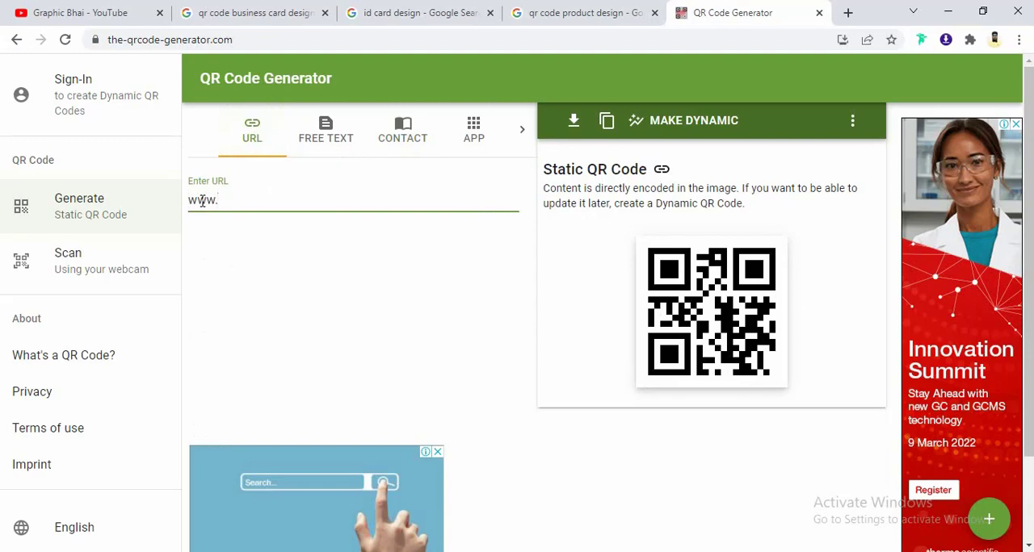
pyautogui.write('gra')
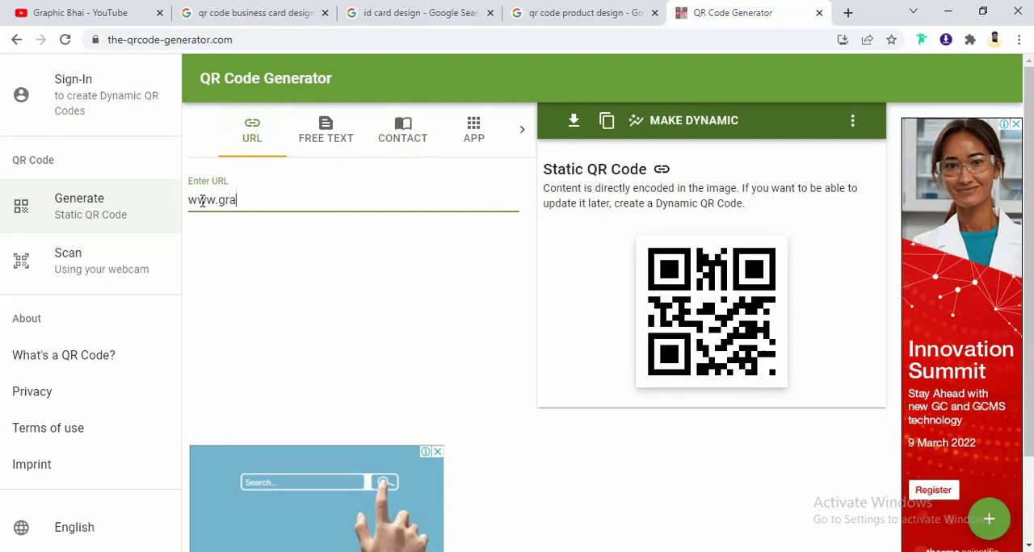
pyautogui.write('phic')
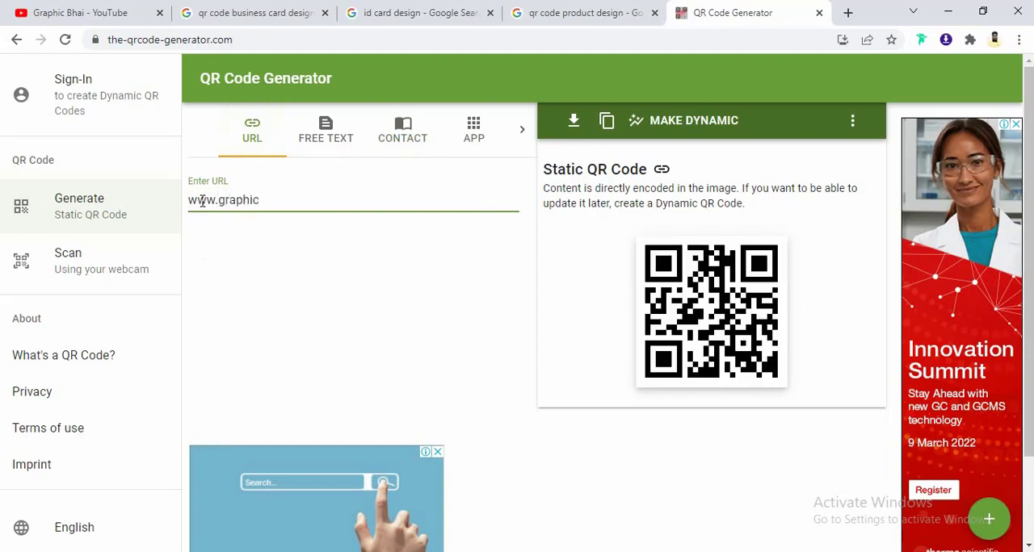
pyautogui.write('bhai')
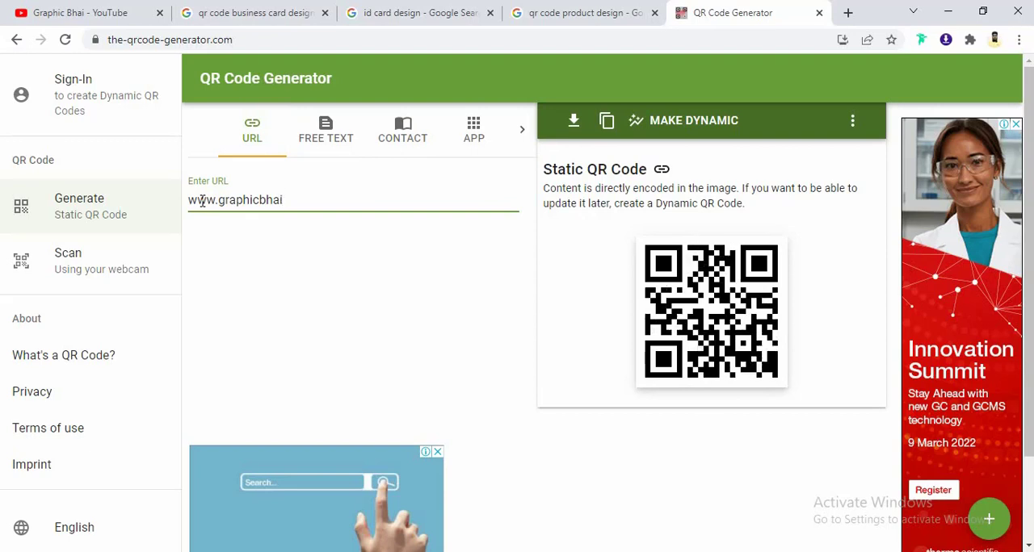
pyautogui.write('.com')
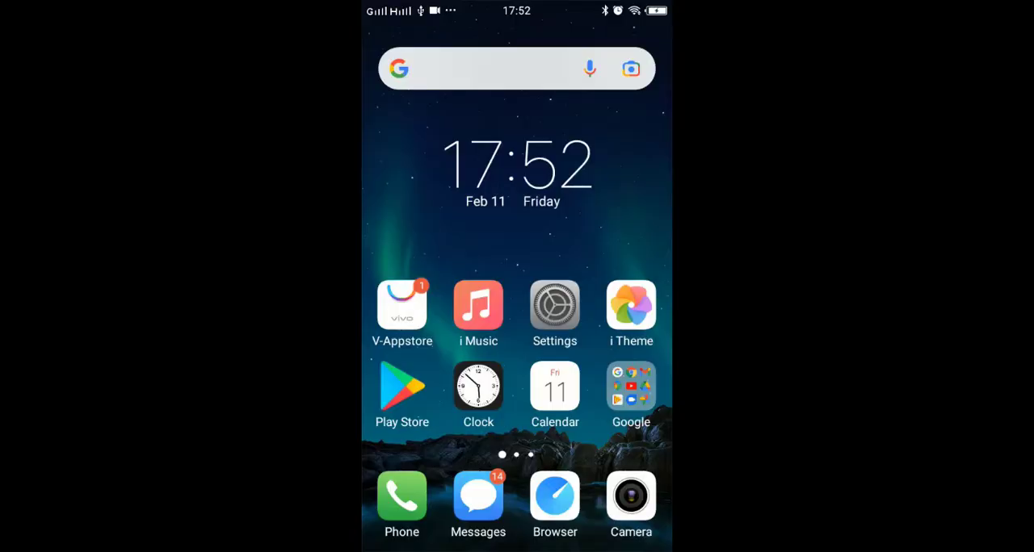
# - Switch to the phone and go to the home screen page that holds the QR Scanner app
pyautogui.moveTo(606, 364); pyautogui.dragTo(445, 363)
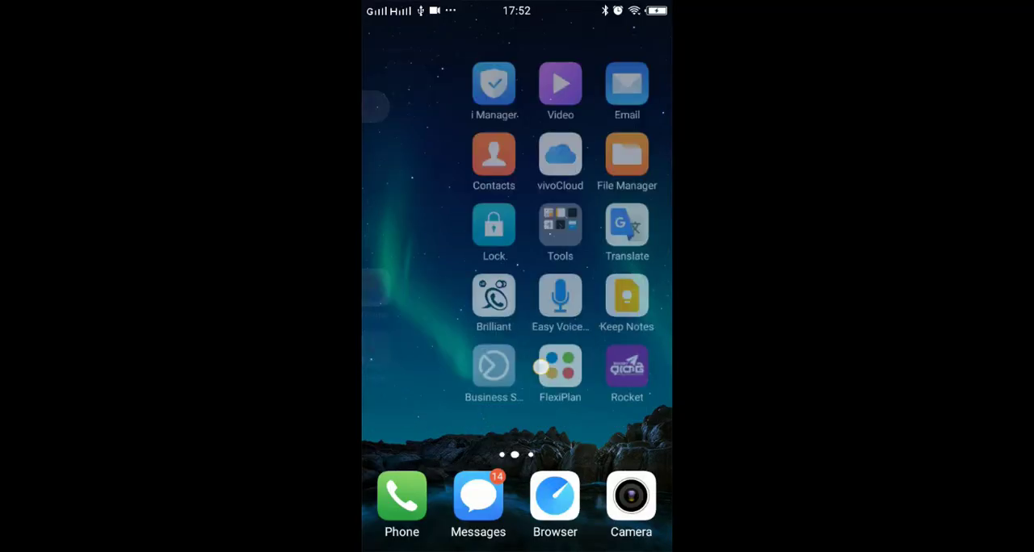
pyautogui.moveTo(605, 364); pyautogui.dragTo(445, 363)
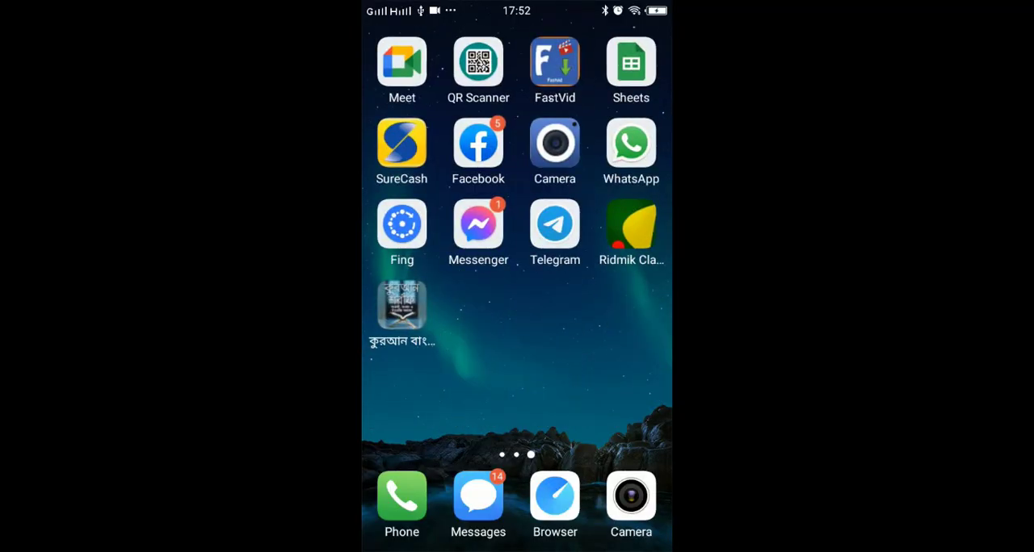
pyautogui.click(402, 307)
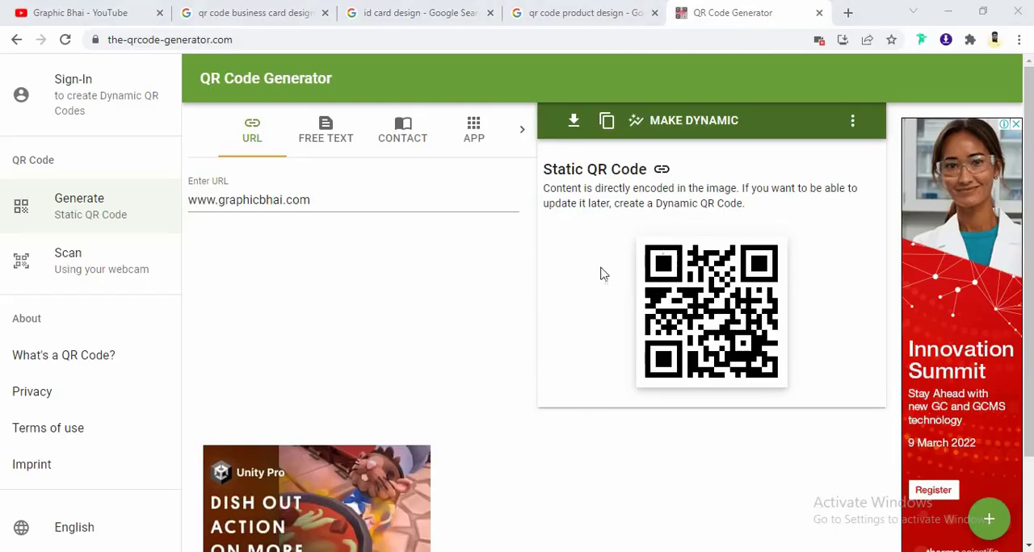
# - Examine the entry fields of the free text and contact QR code types, and return to the URL type
pyautogui.click(312, 202)
pyautogui.moveTo(312, 202); pyautogui.dragTo(182, 200)
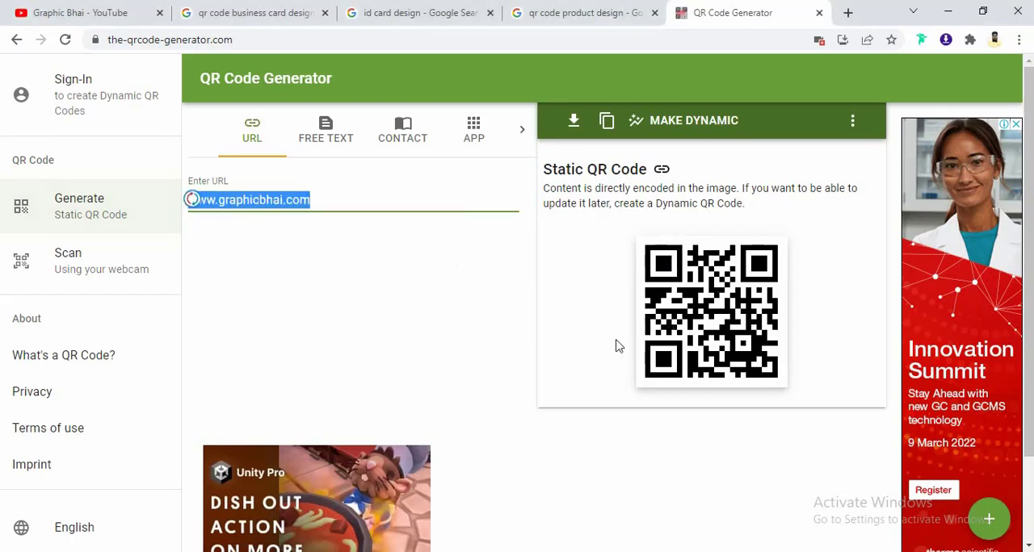
pyautogui.click(321, 143)
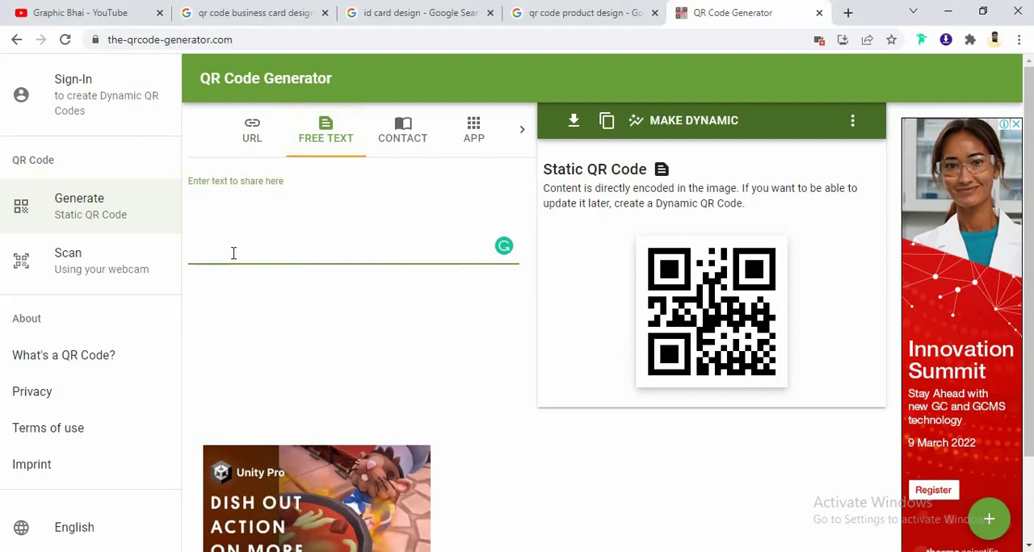
pyautogui.click(409, 133)
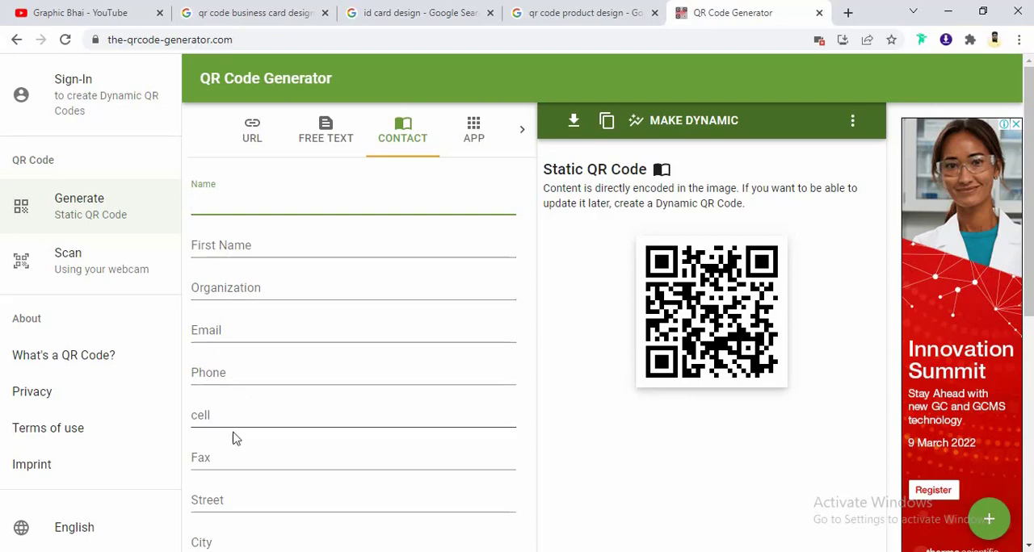
pyautogui.scroll(-4, 234, 484)
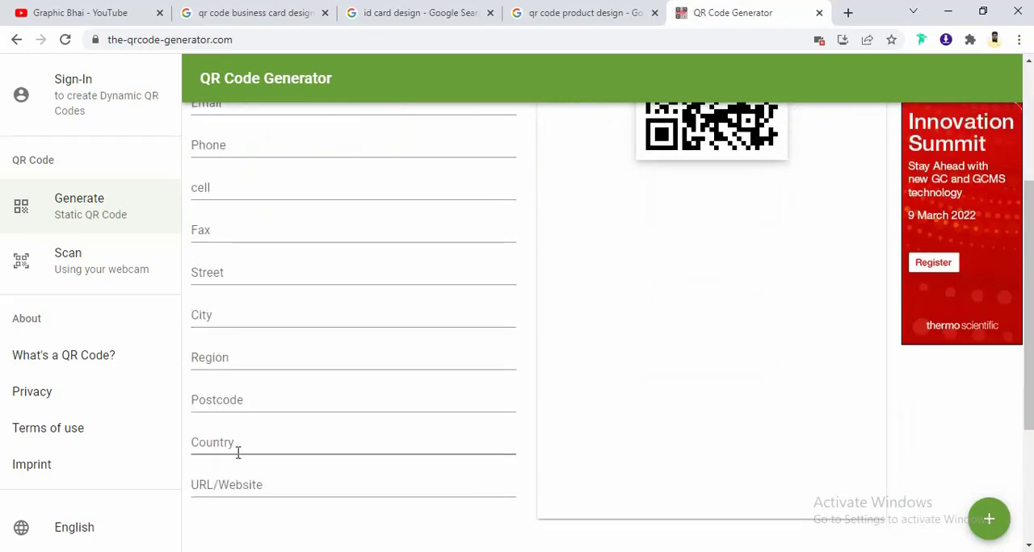
pyautogui.click(217, 323)
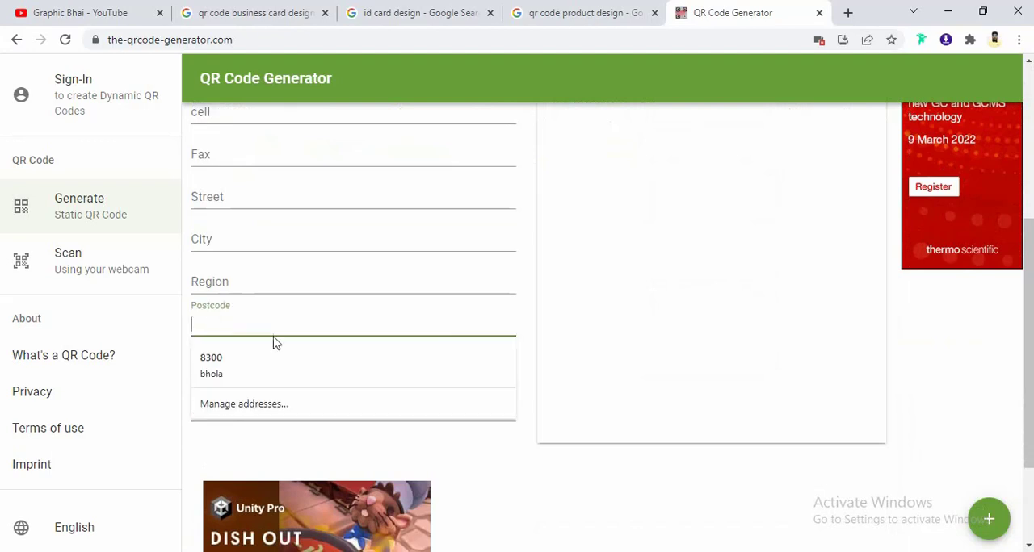
pyautogui.scroll(6, 426, 287)
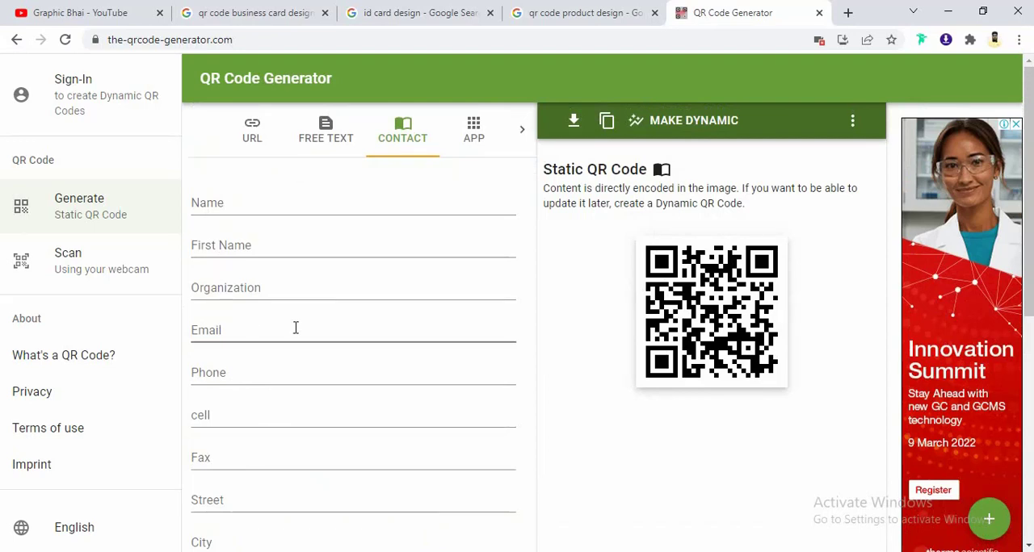
pyautogui.click(253, 139)
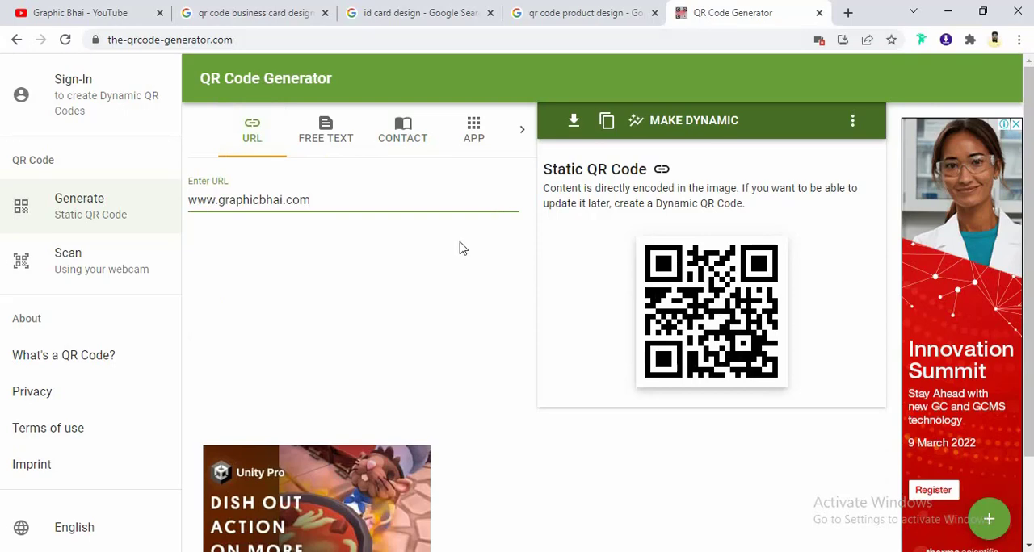
# - Append a long string of random letters to the URL to try how a longer address changes the QR code
pyautogui.write('gfhhh')
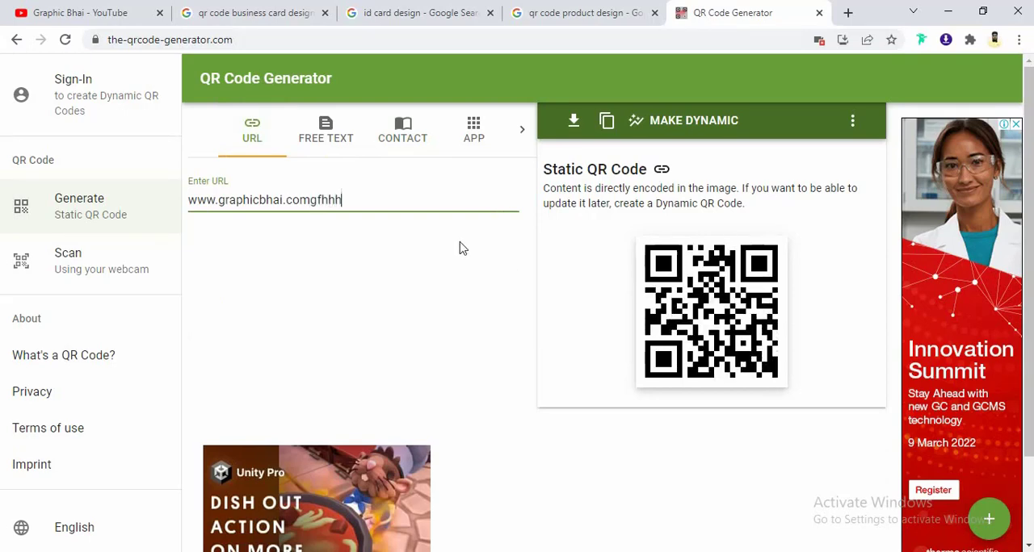
pyautogui.write('hhhhhhhhhhhhhhhhhhhhfhhhhhhhhf')
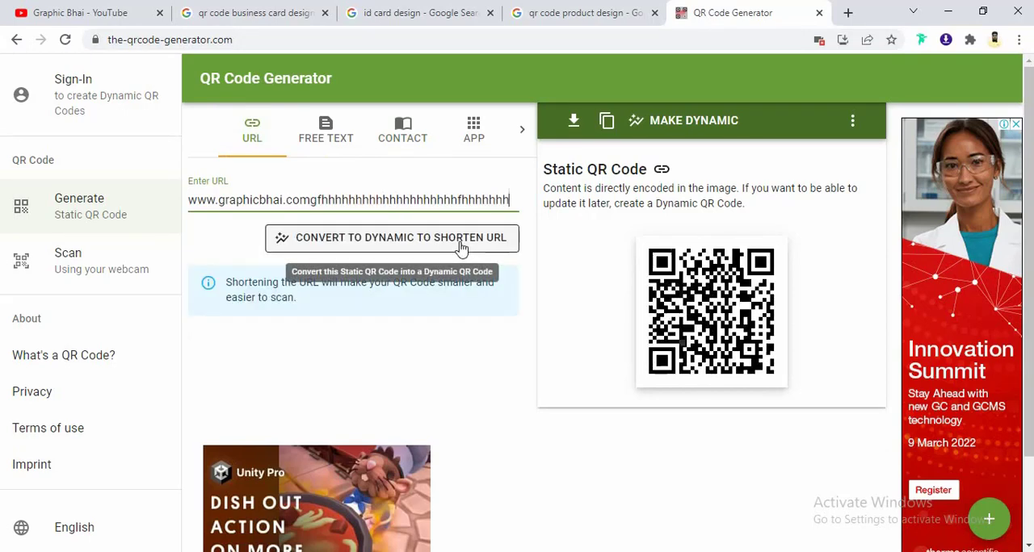
pyautogui.write('hfhhhfhhffhfh')
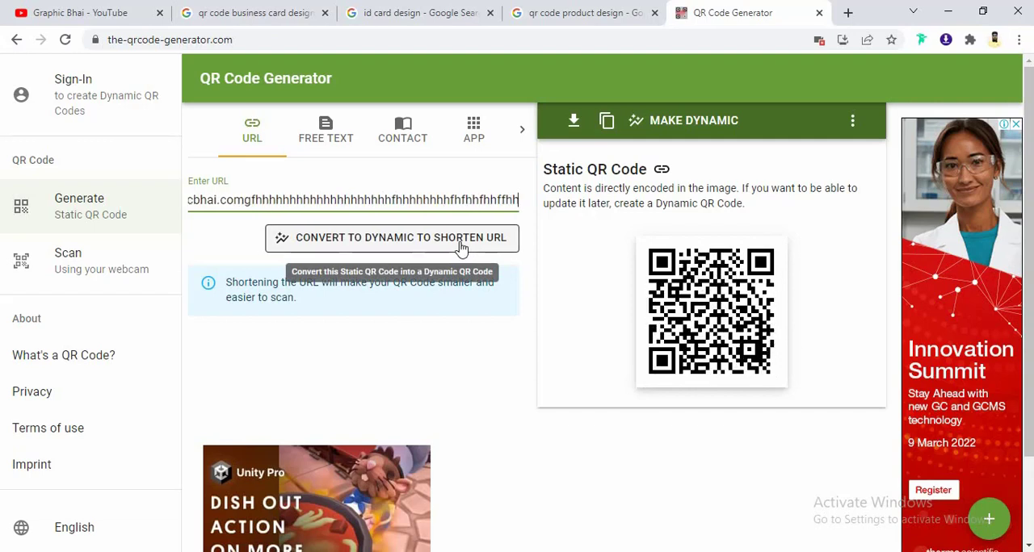
pyautogui.write('hhf')
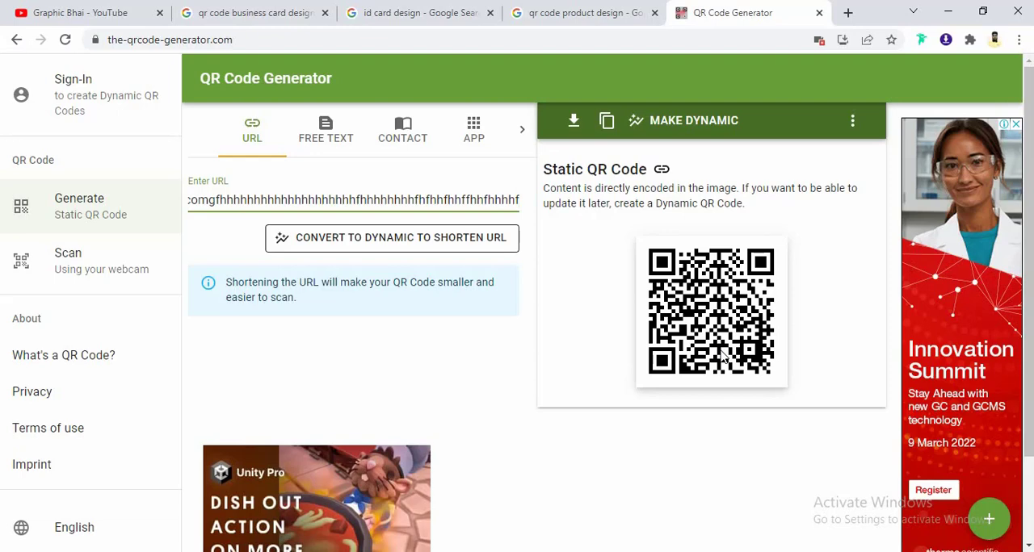
pyautogui.press('BackSpace')
pyautogui.press('BackSpace')
pyautogui.press('BackSpace')
pyautogui.press('BackSpace')
pyautogui.press('BackSpace')
pyautogui.press('BackSpace')
pyautogui.press('BackSpace')
pyautogui.press('BackSpace')
pyautogui.press('BackSpace')
pyautogui.press('BackSpace')
pyautogui.press('BackSpace')
pyautogui.press('BackSpace')
pyautogui.press('BackSpace')
pyautogui.press('BackSpace')
pyautogui.press('BackSpace')
pyautogui.press('BackSpace')
pyautogui.press('BackSpace')
pyautogui.press('BackSpace')
pyautogui.press('BackSpace')
pyautogui.press('BackSpace')
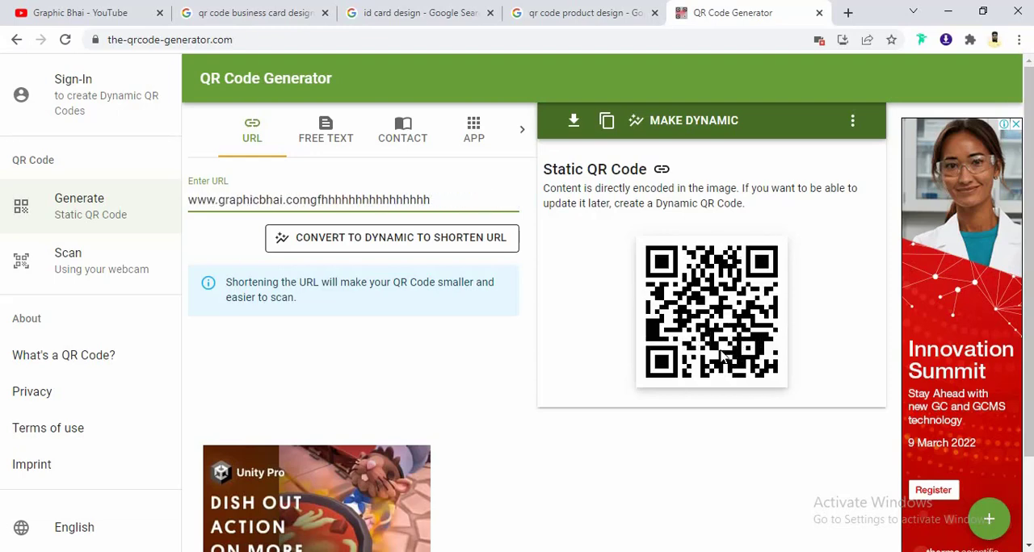
pyautogui.press('BackSpace')
pyautogui.press('BackSpace')
pyautogui.press('BackSpace')
pyautogui.press('BackSpace')
pyautogui.press('BackSpace')
pyautogui.press('BackSpace')
pyautogui.press('BackSpace')
pyautogui.press('BackSpace')
pyautogui.press('BackSpace')
pyautogui.press('BackSpace')
pyautogui.press('BackSpace')
pyautogui.press('BackSpace')
pyautogui.press('BackSpace')
pyautogui.press('BackSpace')
pyautogui.press('BackSpace')
pyautogui.press('BackSpace')
pyautogui.press('BackSpace')
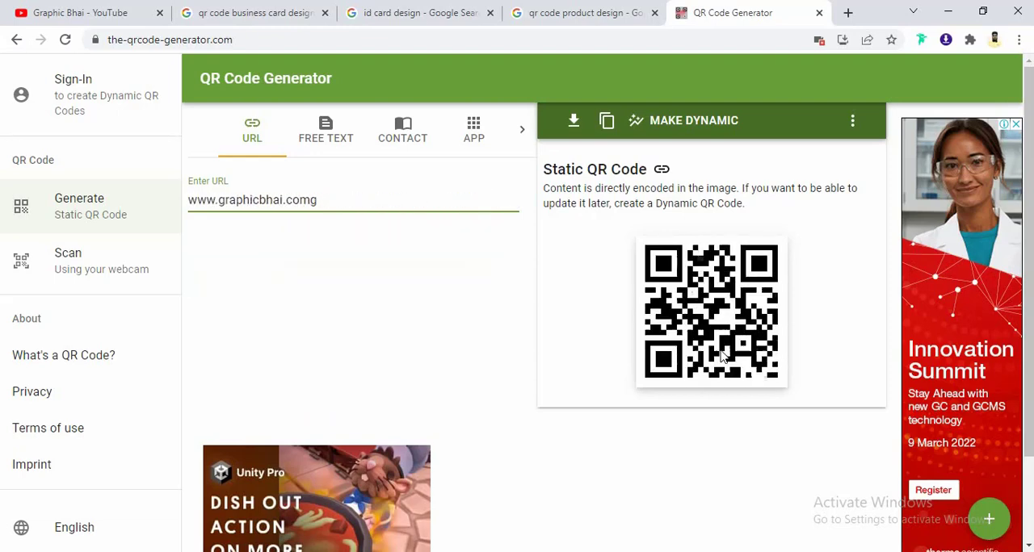
pyautogui.press('BackSpace')
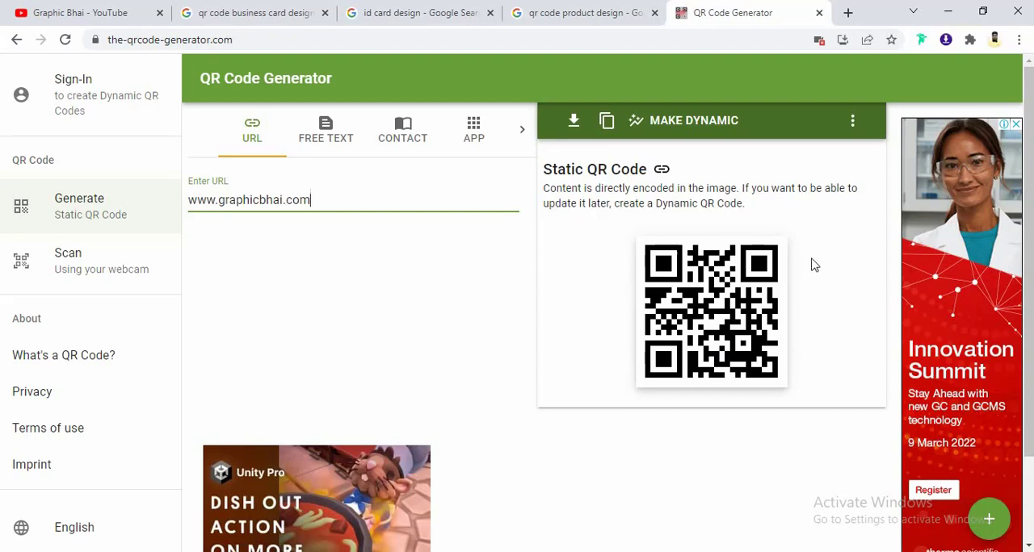
# - Open the QR code options and try the 50px, 100px, 200px and 300px sizes
pyautogui.click(853, 124)
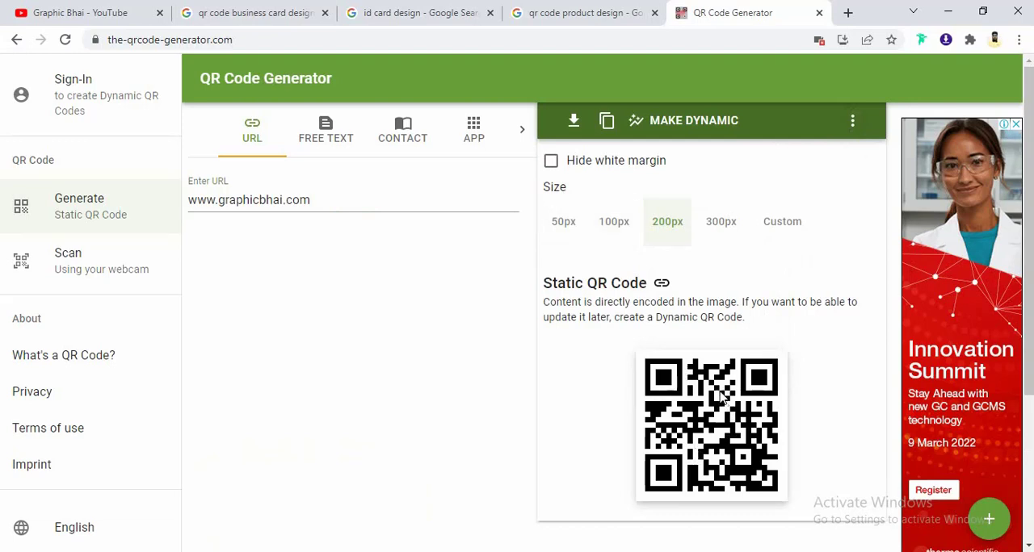
pyautogui.click(565, 230)
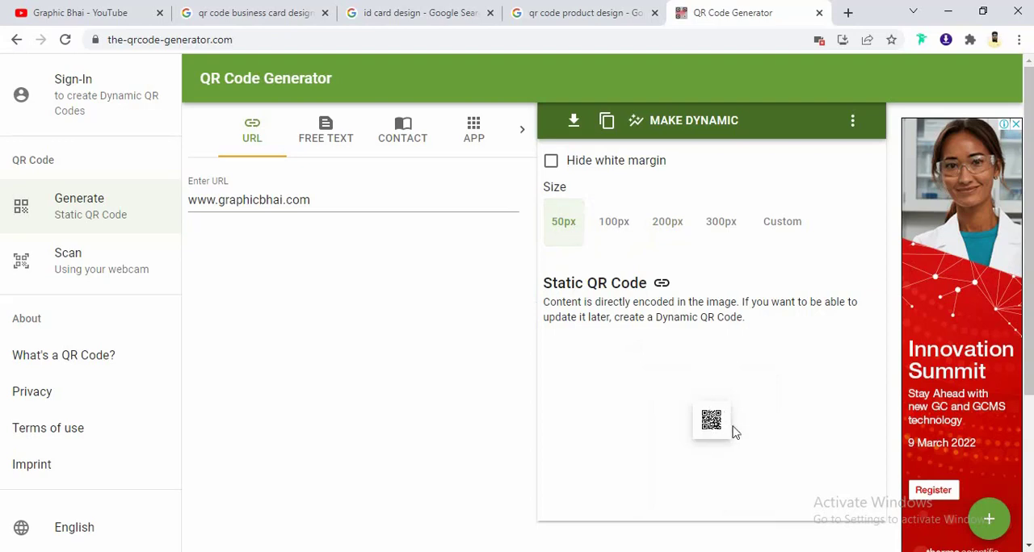
pyautogui.click(613, 230)
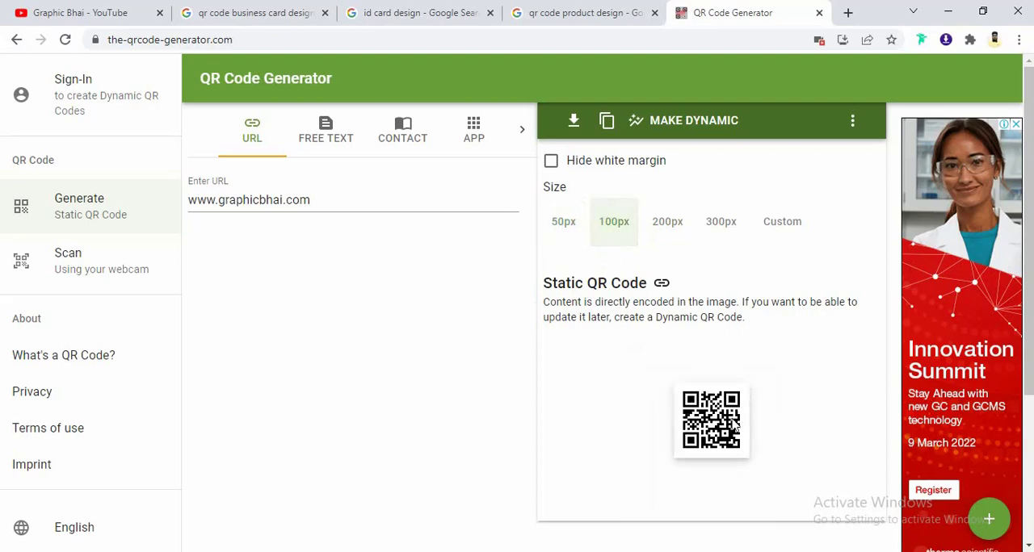
pyautogui.click(664, 234)
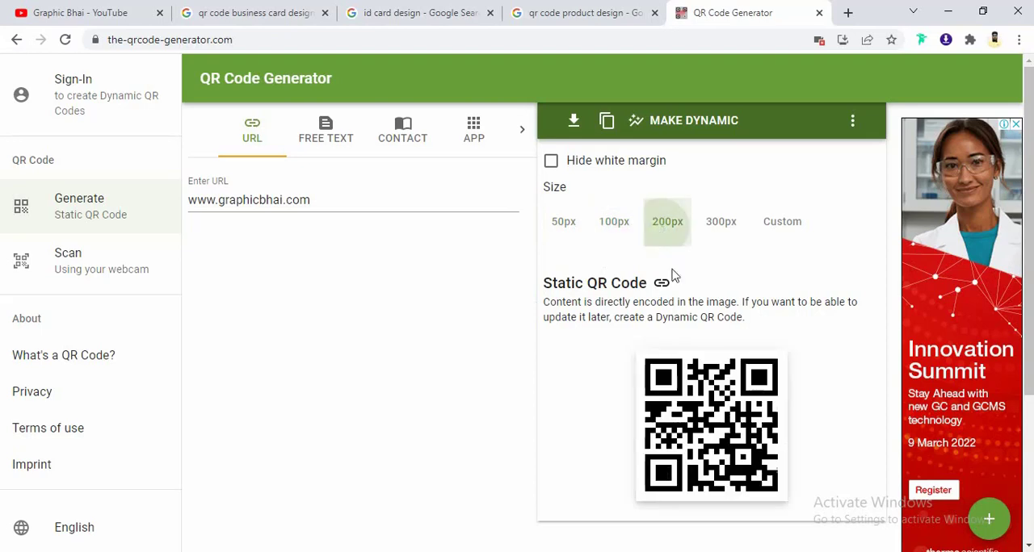
pyautogui.click(717, 233)
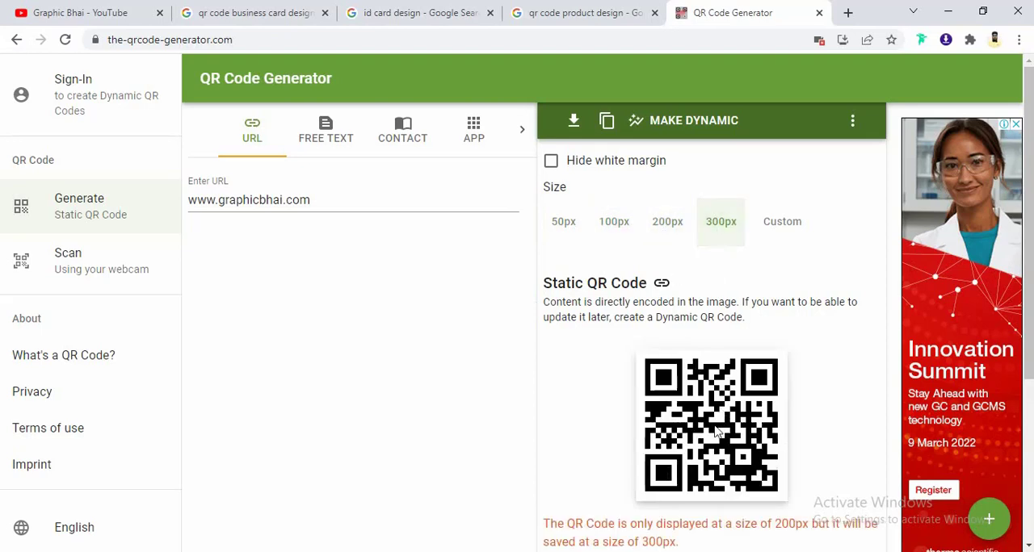
pyautogui.scroll(-1, 701, 424)
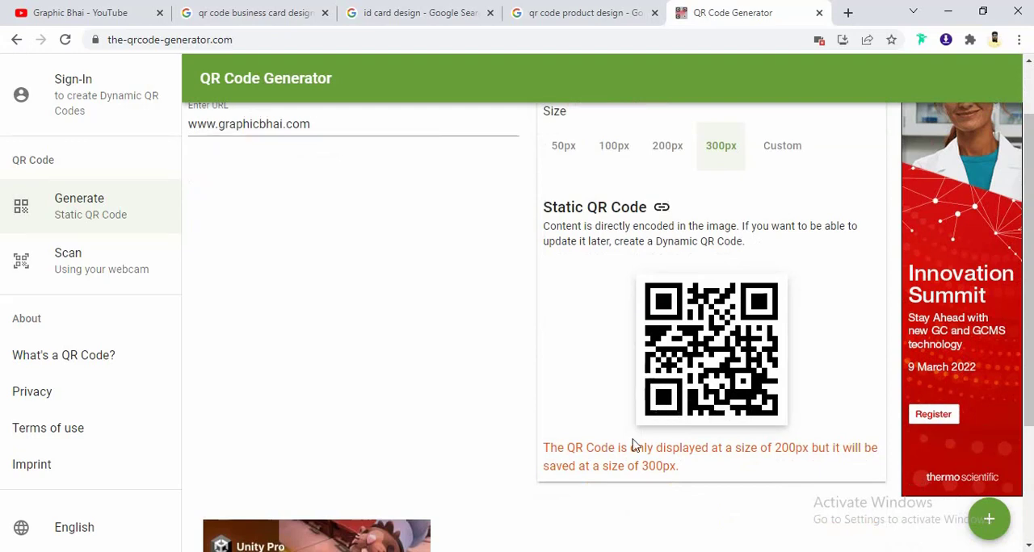
pyautogui.scroll(1, 702, 388)
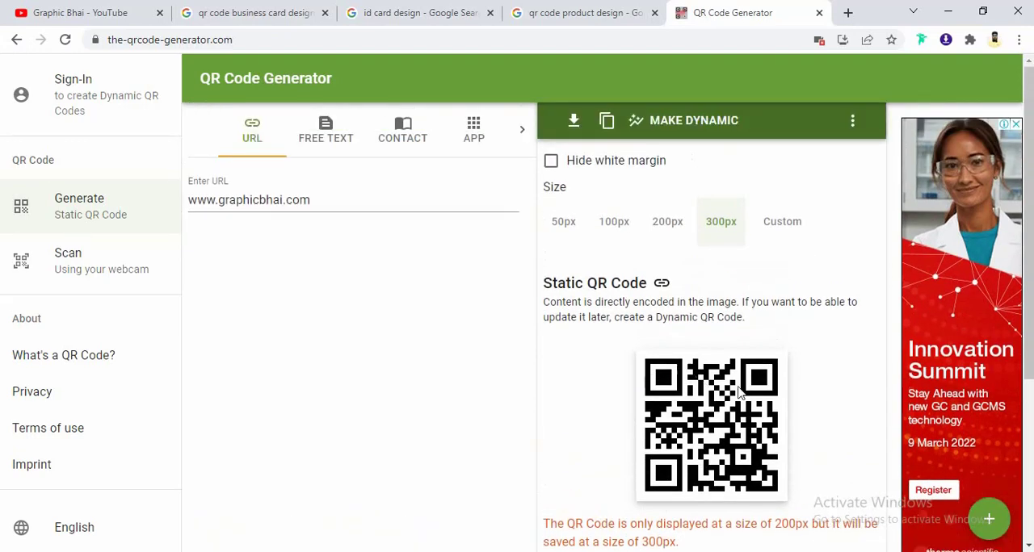
# - Try a custom QR code size of 500 px, and set the size back to 200px
pyautogui.click(784, 229)
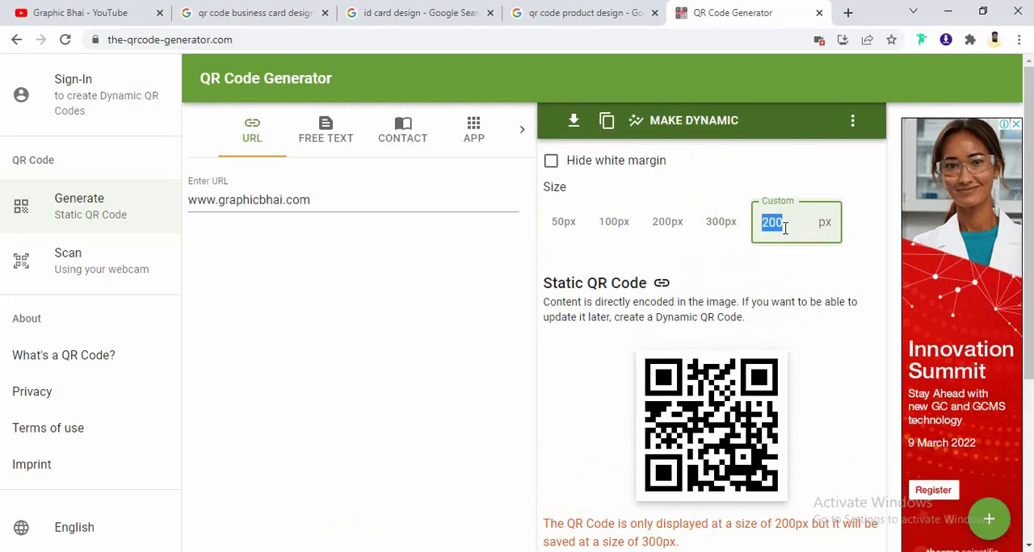
pyautogui.write('500')
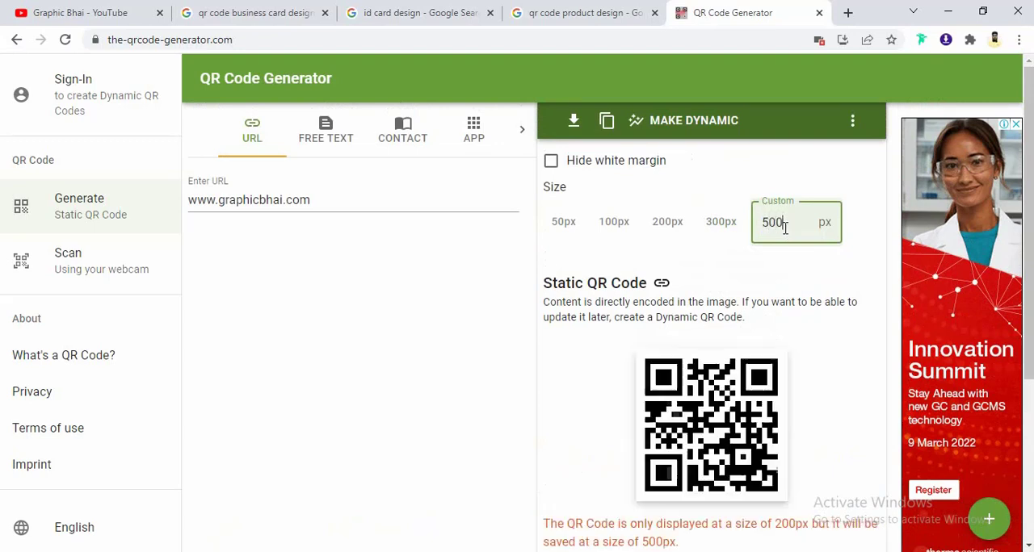
pyautogui.press('BackSpace')
pyautogui.press('BackSpace')
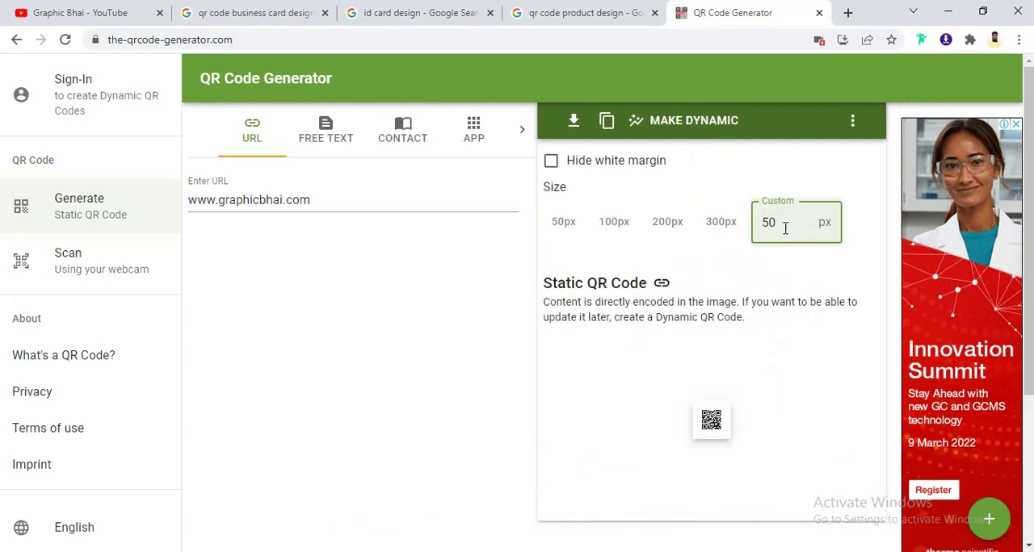
pyautogui.click(667, 223)
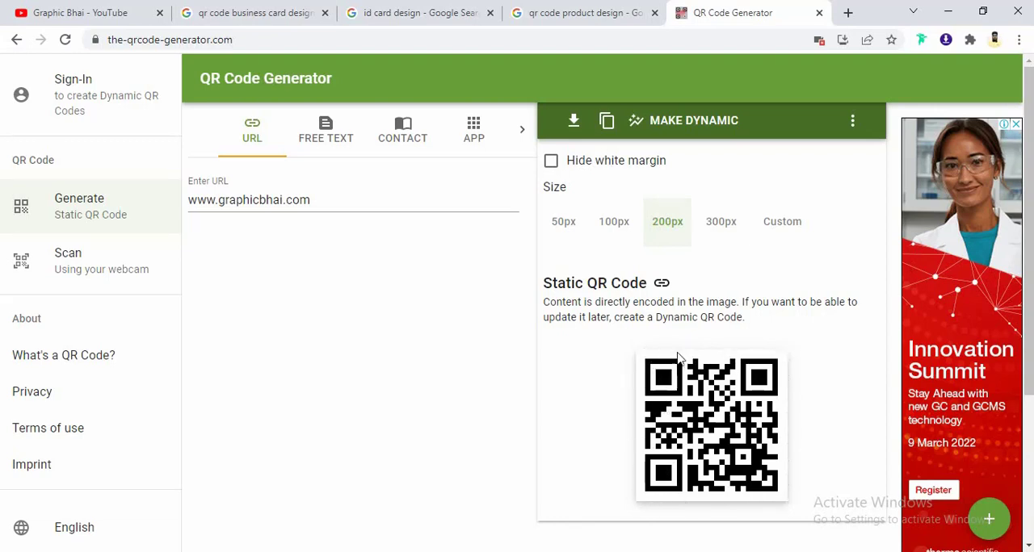
# - Try the QR code with its white margin hidden, and restore the margin
pyautogui.click(550, 164)
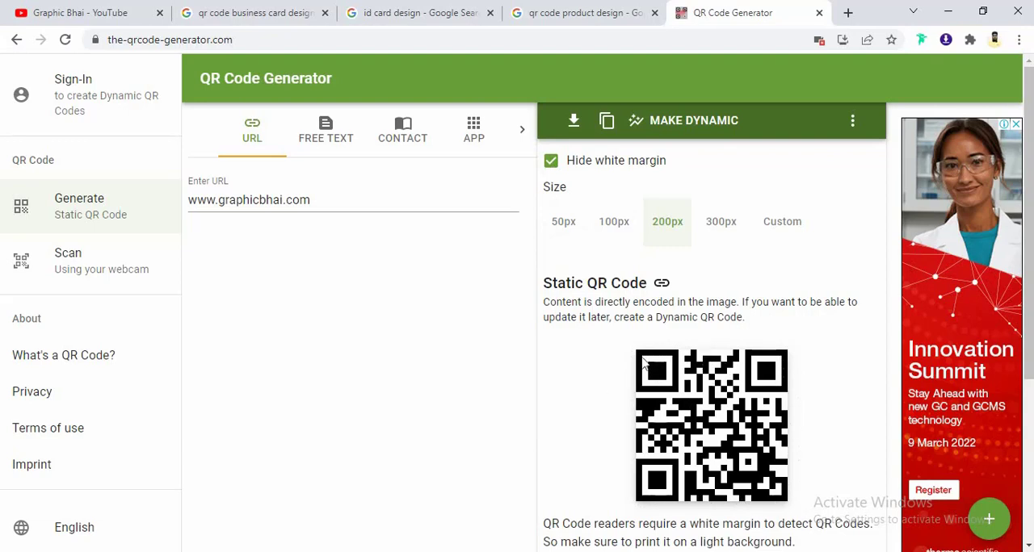
pyautogui.click(550, 162)
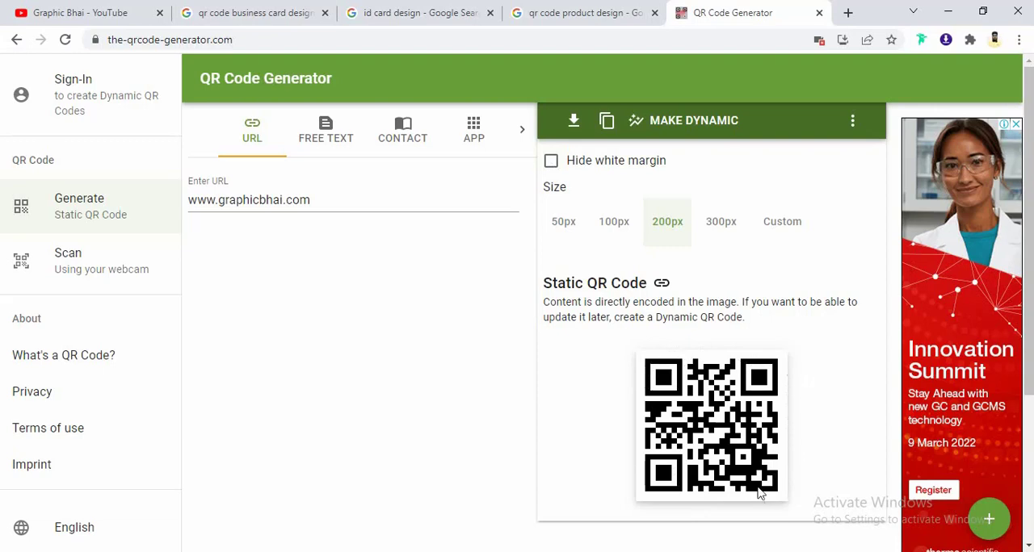
pyautogui.click(552, 164)
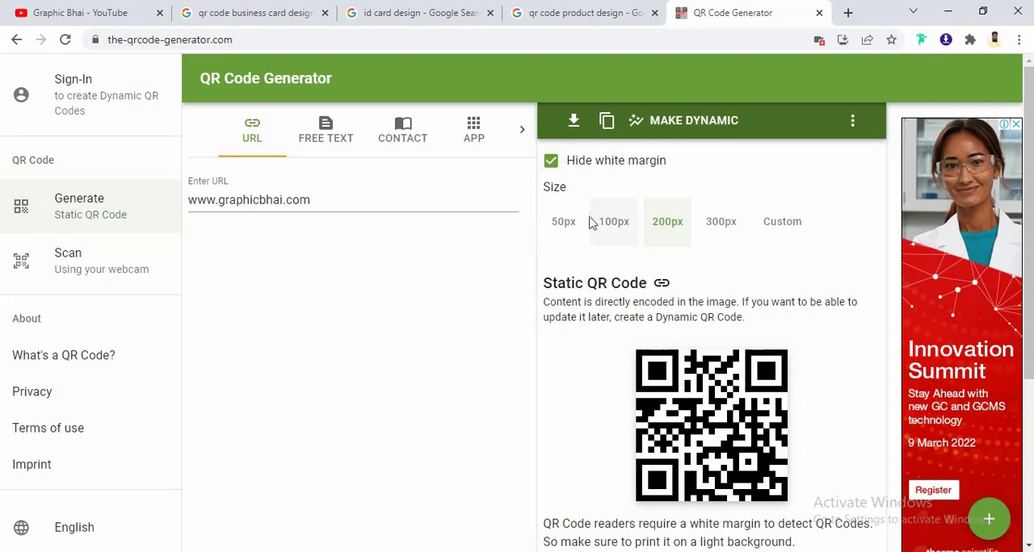
pyautogui.click(551, 163)
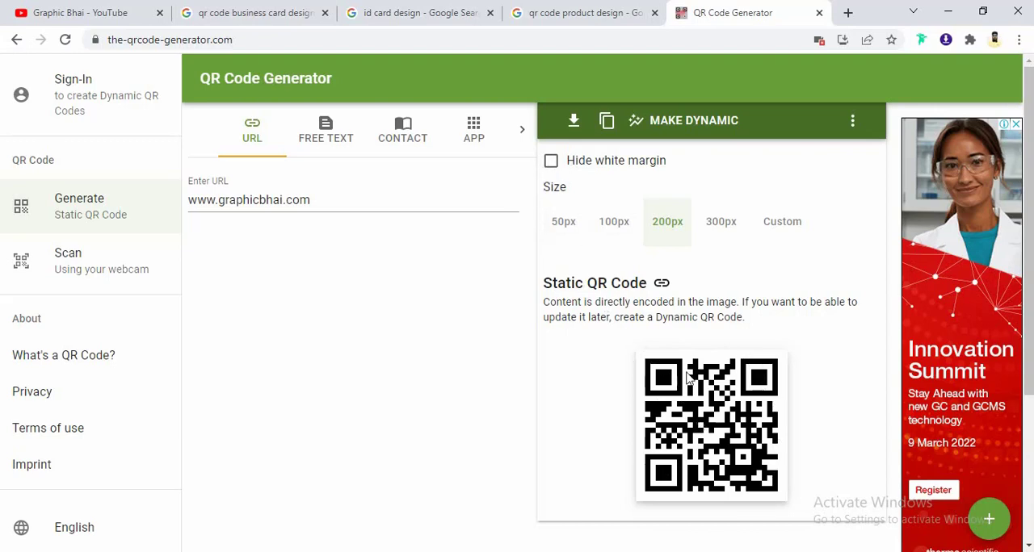
pyautogui.click(550, 162)
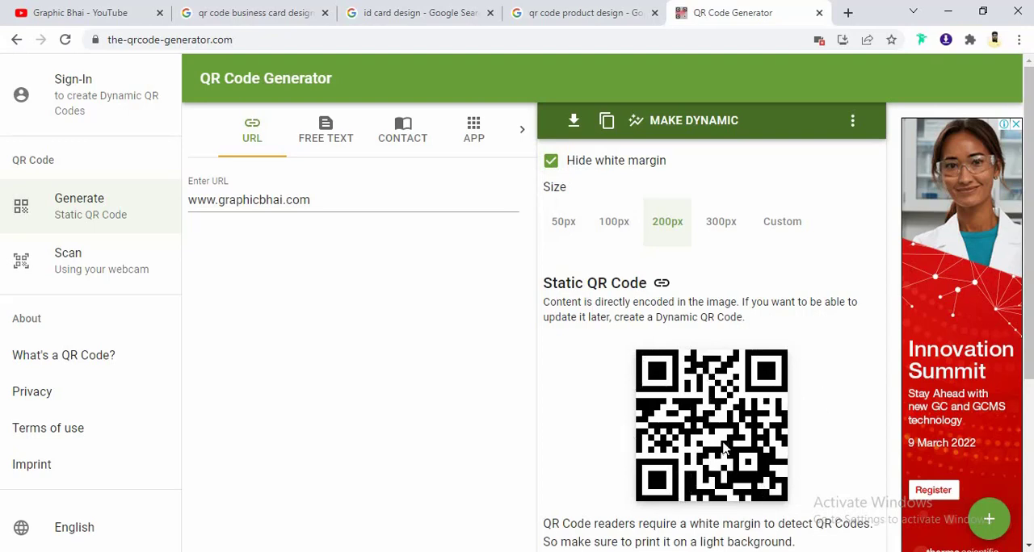
pyautogui.click(551, 161)
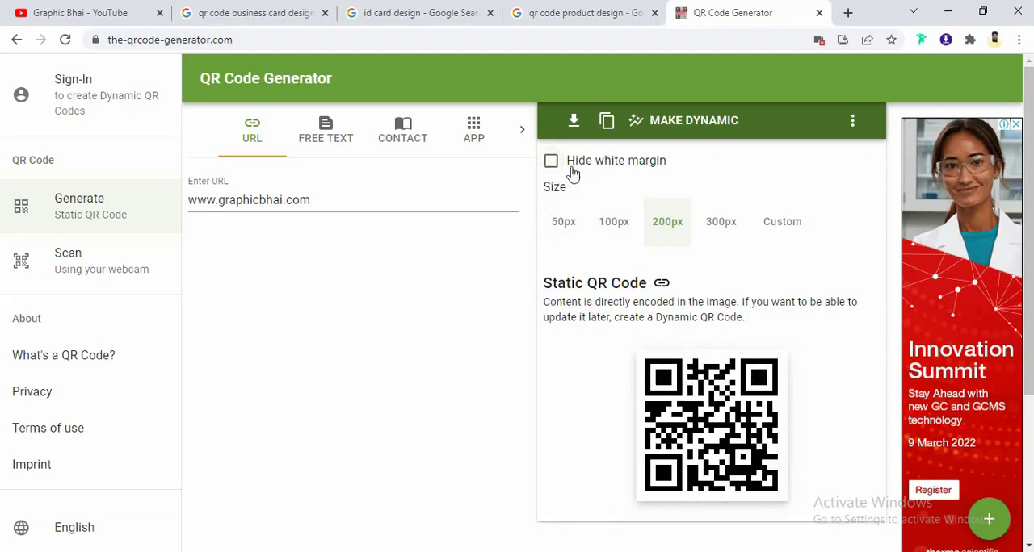
# - Download the QR code at 200px as an EPS file named "Graphic qr code"
pyautogui.click(664, 226)
pyautogui.click(574, 121)
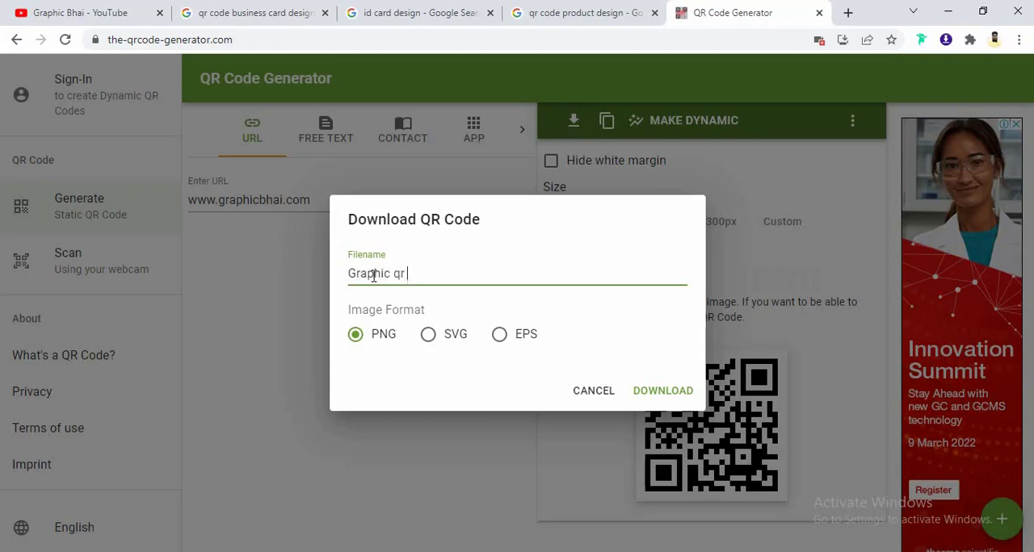
pyautogui.write('de')
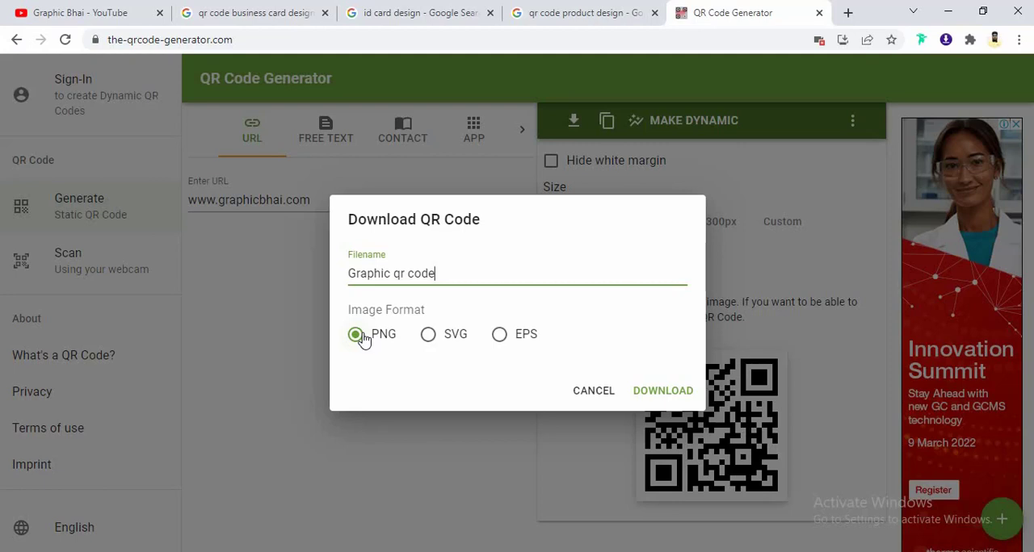
pyautogui.click(499, 341)
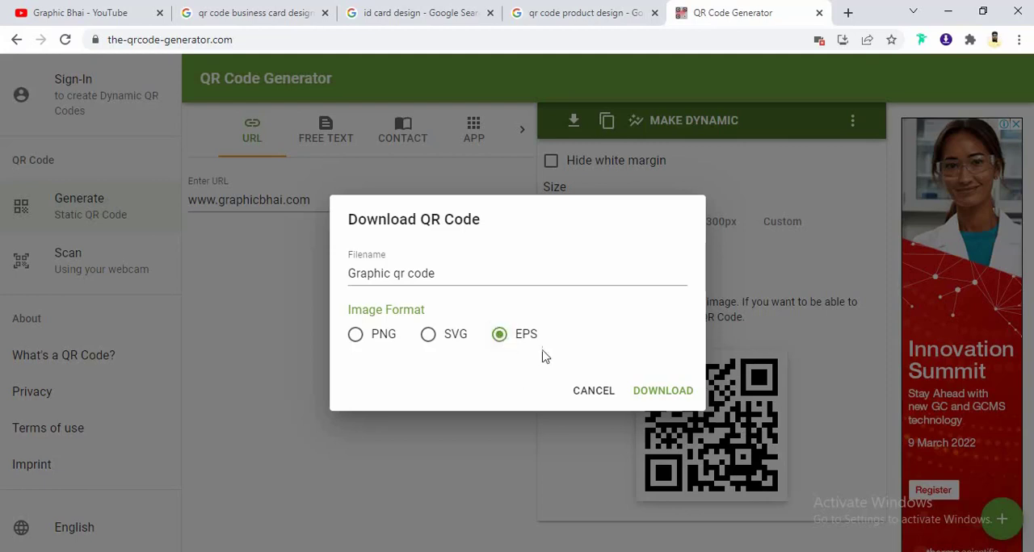
pyautogui.click(644, 394)
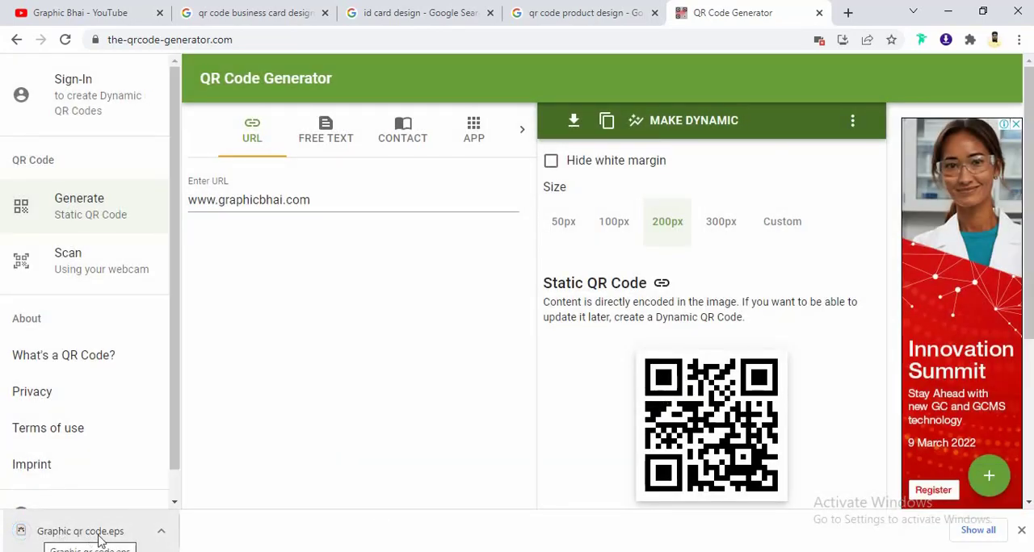
# - Show the downloaded "Graphic qr code" EPS file in its folder and open it in Adobe Illustrator
pyautogui.click(162, 533)
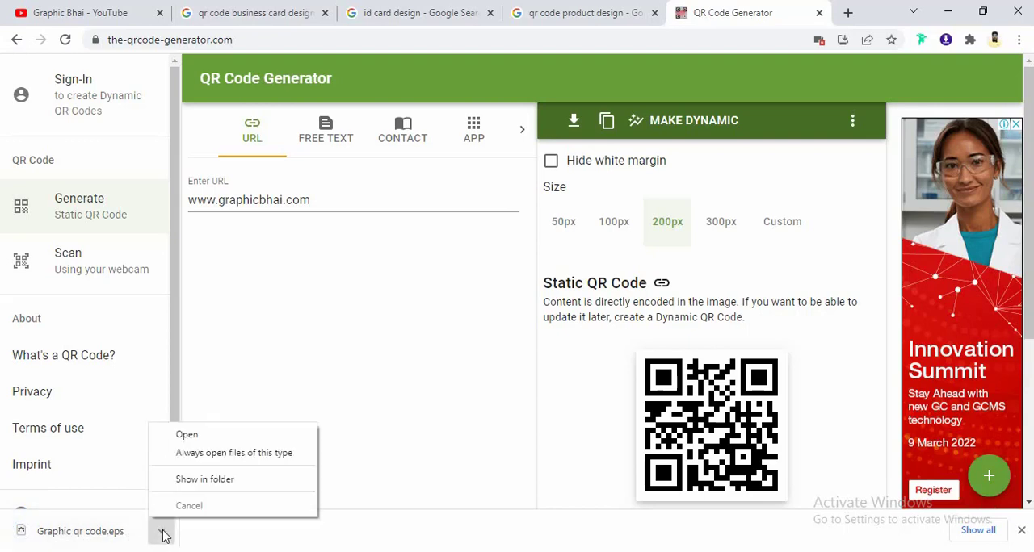
pyautogui.click(205, 481)
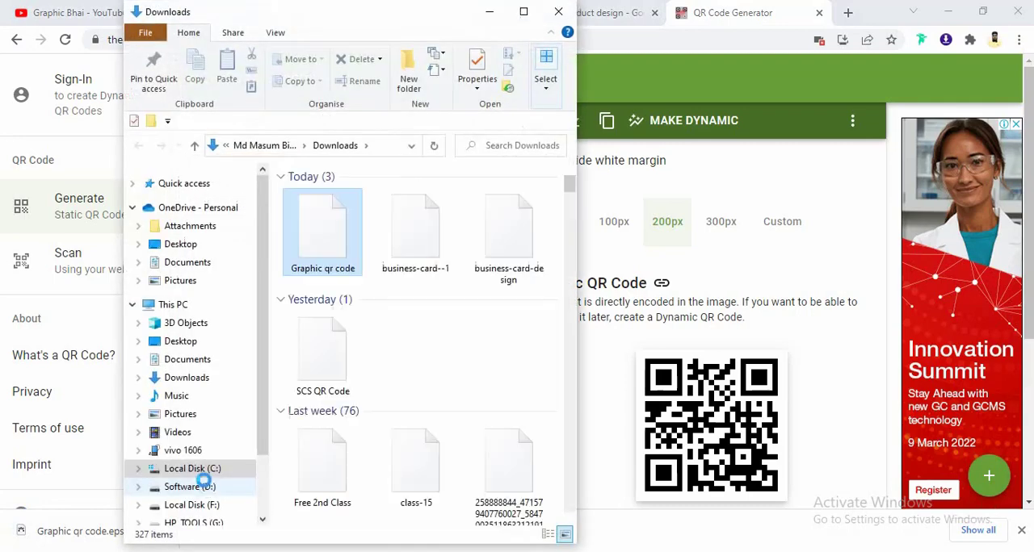
pyautogui.click(523, 12)
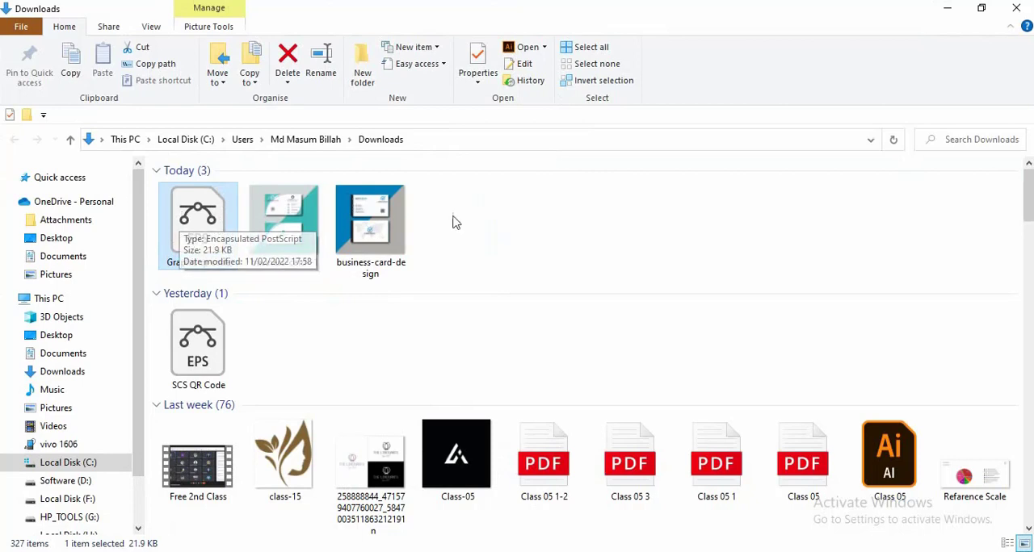
pyautogui.click(489, 207)
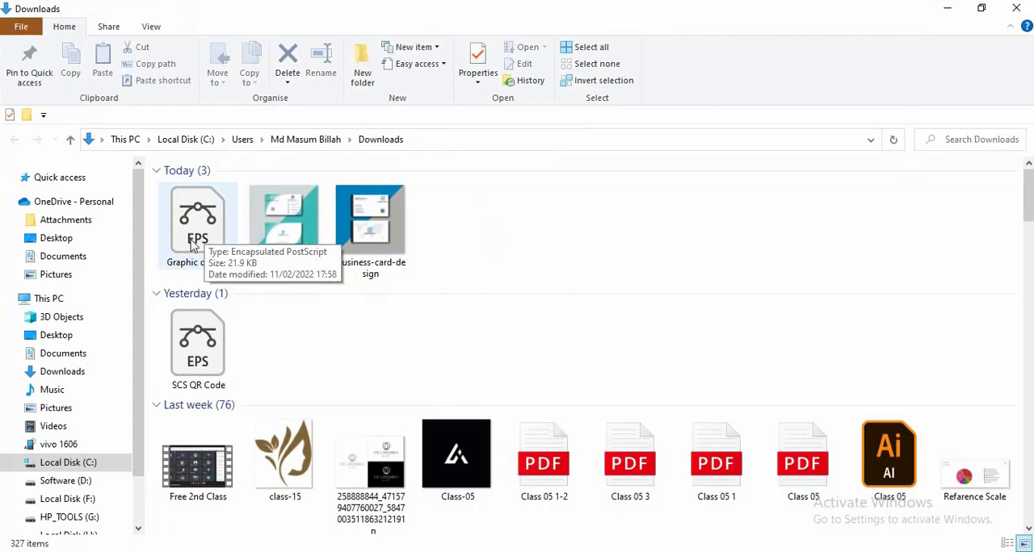
pyautogui.doubleClick(194, 235)
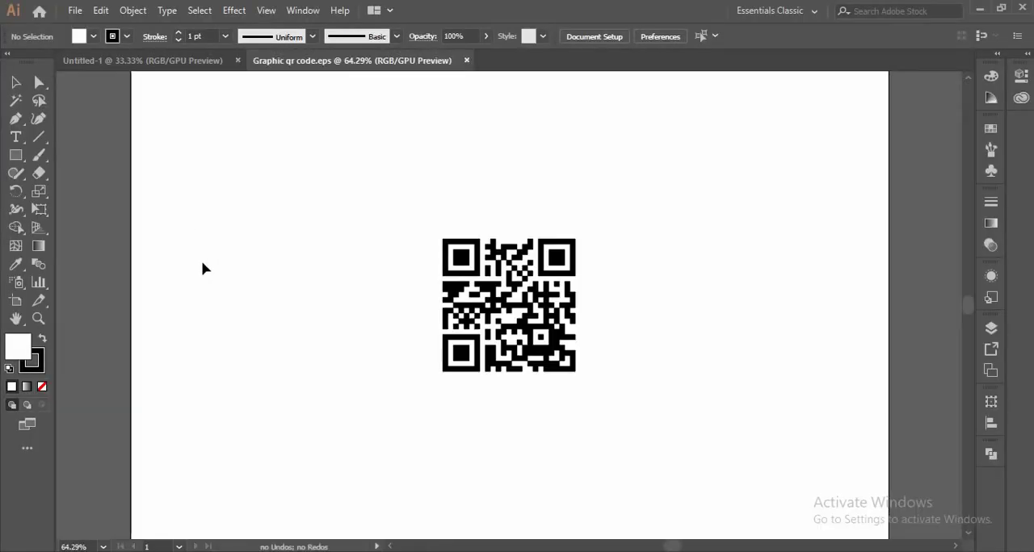
# - Move the QR code group off the artboard onto the empty canvas to its left
pyautogui.click(494, 307)
pyautogui.hotkey('ctrl', '-')
pyautogui.hotkey('ctrl', '-')
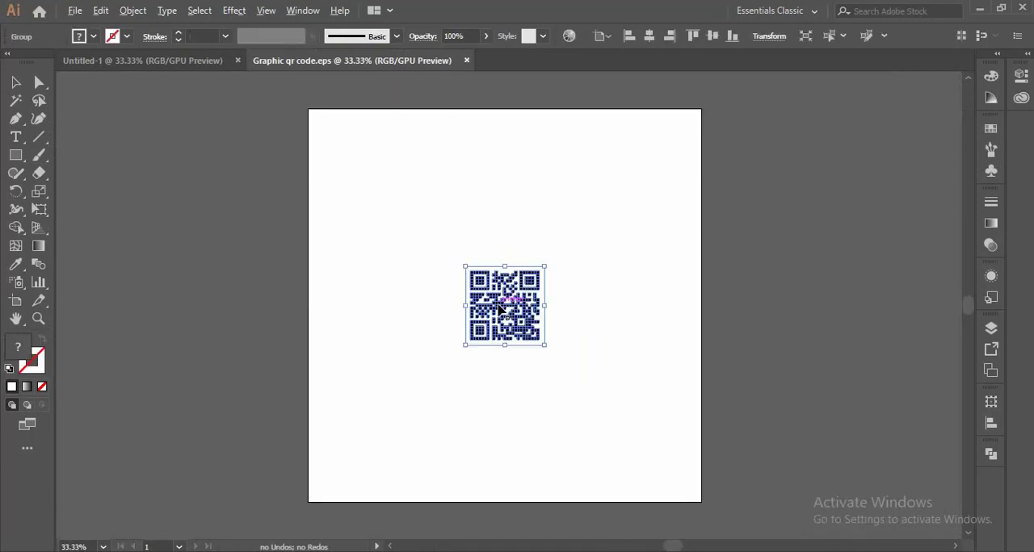
pyautogui.scroll(1, 511, 315)
pyautogui.scroll(-2, 514, 316)
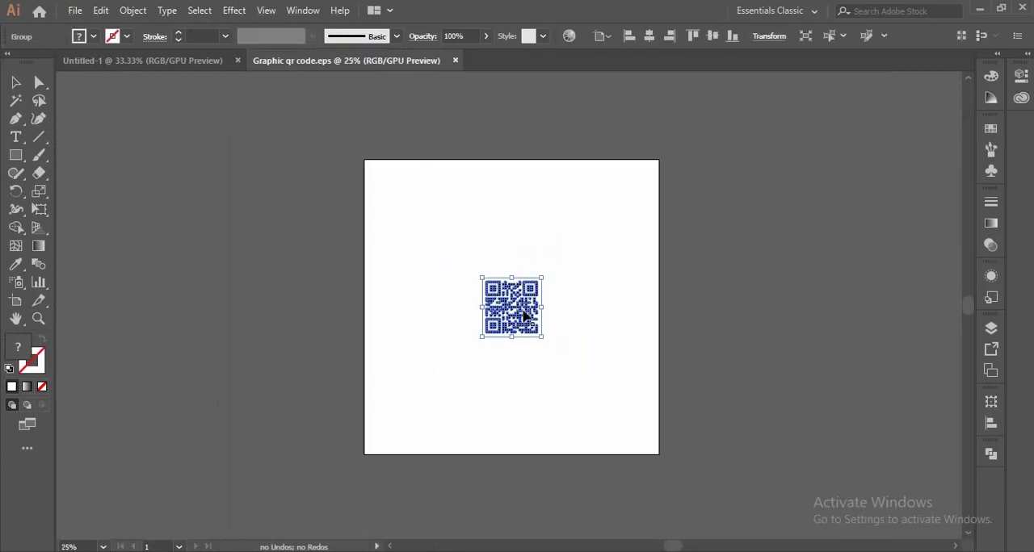
pyautogui.moveTo(508, 311); pyautogui.dragTo(269, 299)
pyautogui.click(304, 405)
pyautogui.scroll(2, 249, 297)
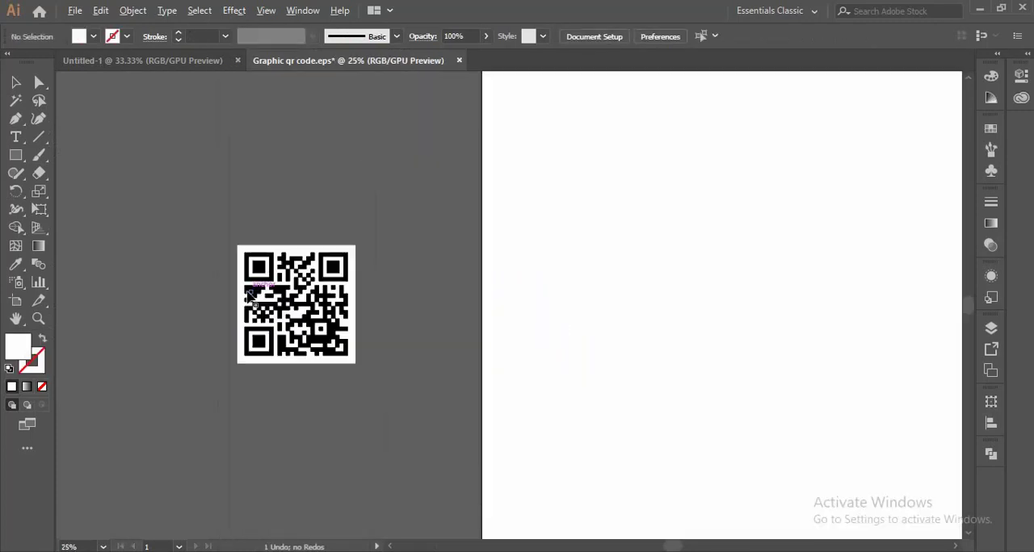
pyautogui.click(255, 251)
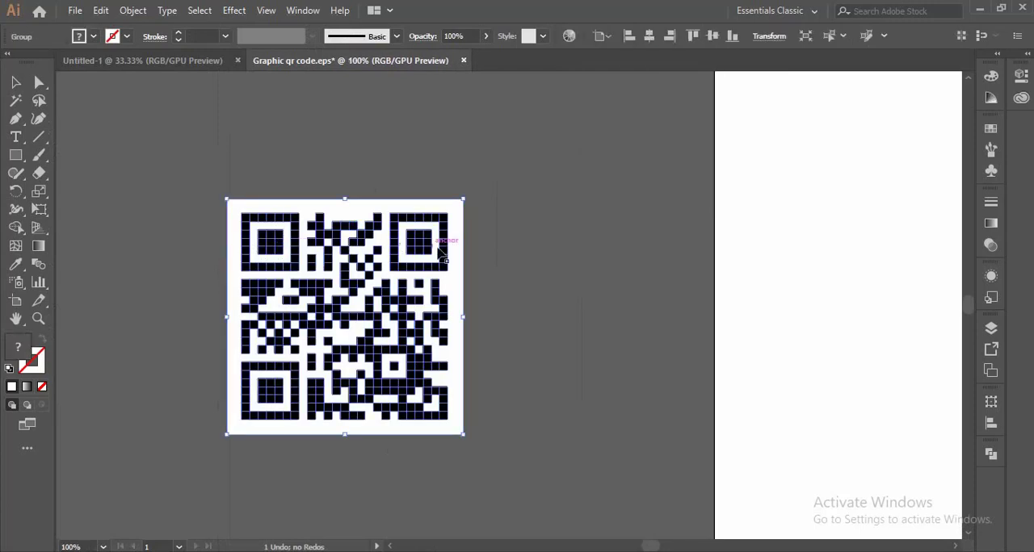
pyautogui.click(533, 289)
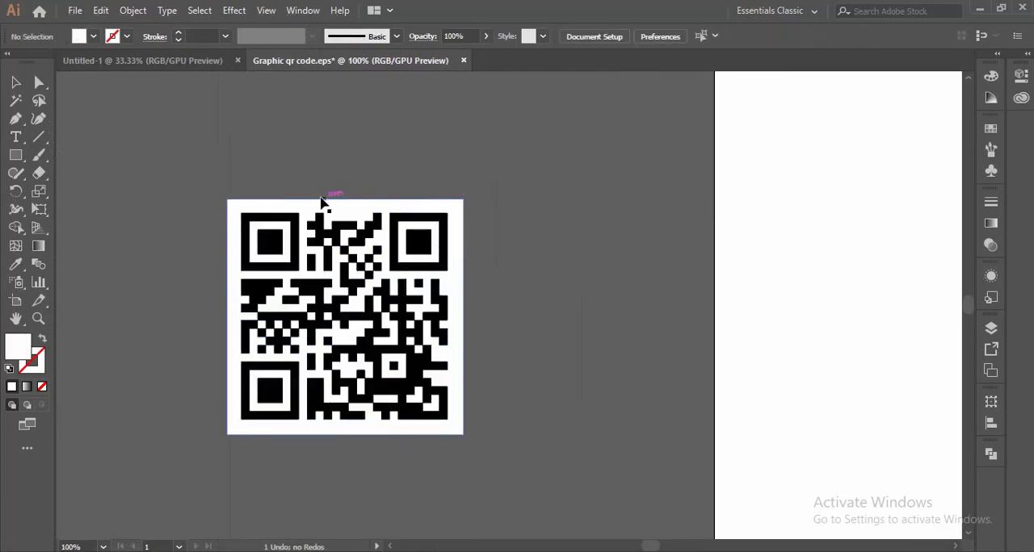
# - Ungroup the QR code and move its white background square out to the right of the black pattern
pyautogui.click(349, 275)
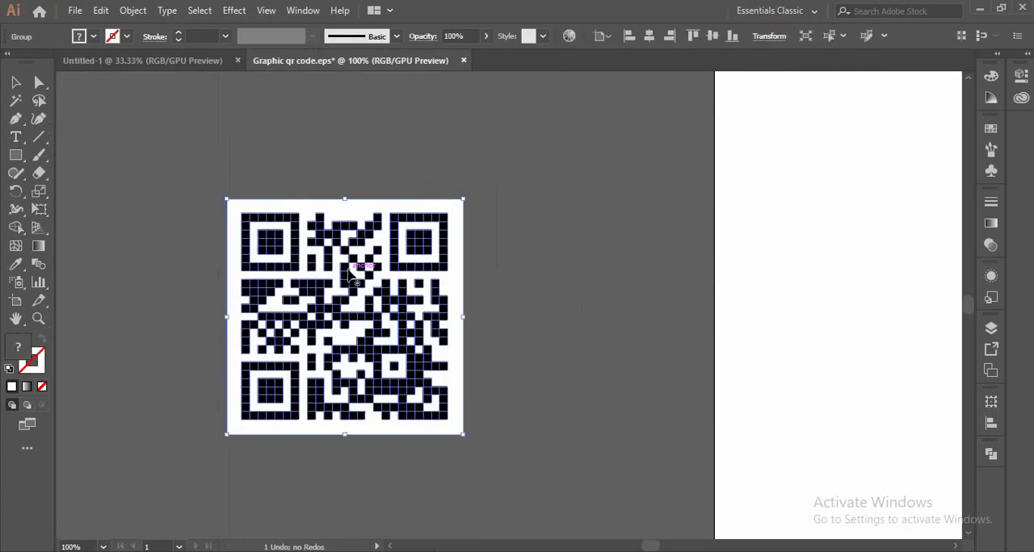
pyautogui.rightClick(350, 274)
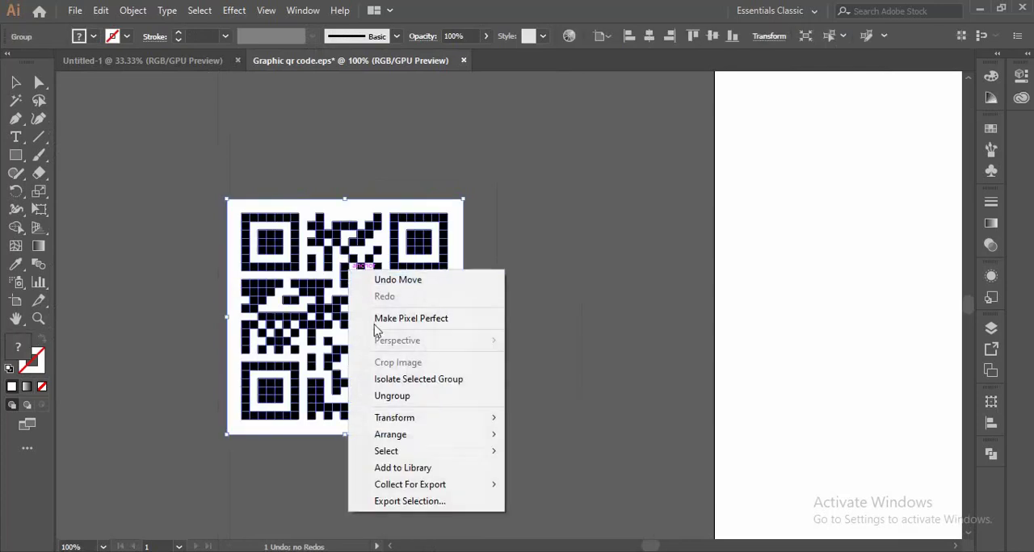
pyautogui.click(380, 396)
pyautogui.click(529, 346)
pyautogui.moveTo(451, 213); pyautogui.dragTo(688, 206)
# - Examine the separate black squares that make up the ungrouped QR code
pyautogui.click(416, 246)
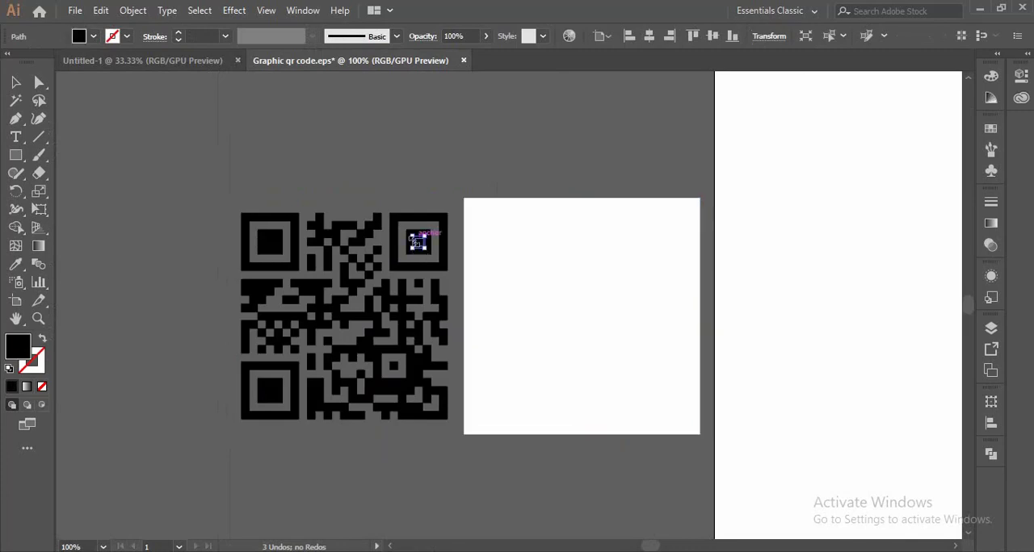
pyautogui.click(275, 235)
pyautogui.scroll(4, 260, 246)
pyautogui.scroll(-3, 261, 249)
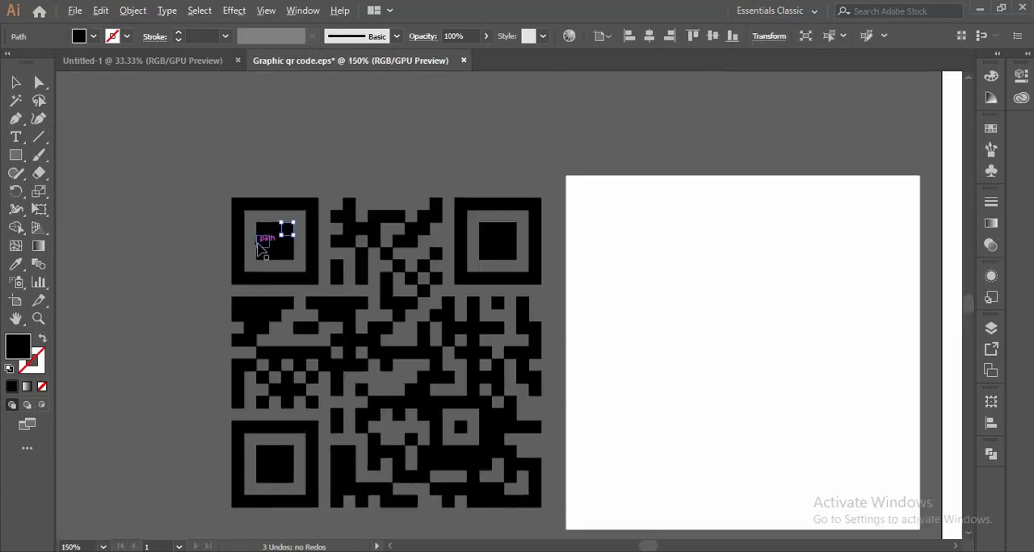
pyautogui.moveTo(359, 377); pyautogui.dragTo(548, 521)
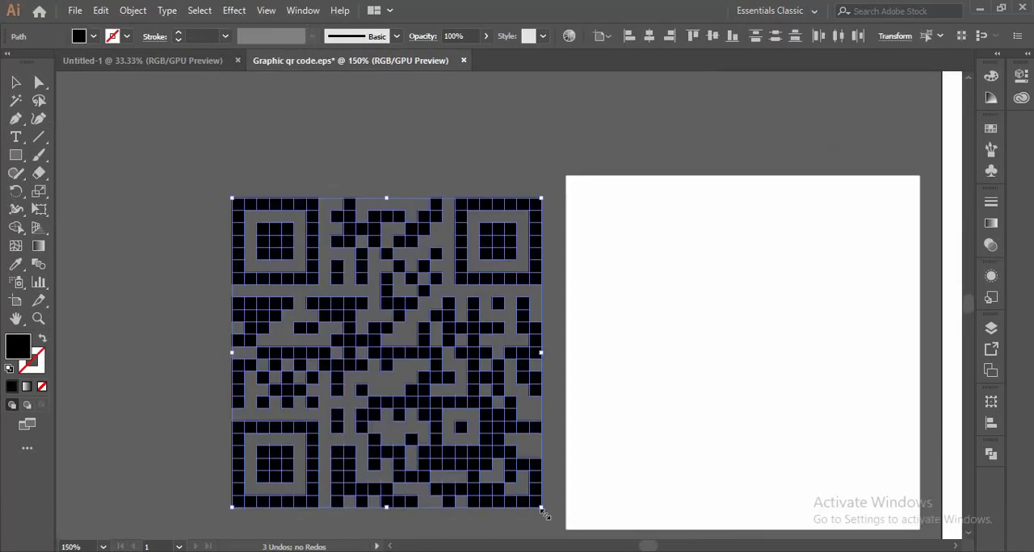
pyautogui.scroll(4, 223, 199)
pyautogui.click(277, 178)
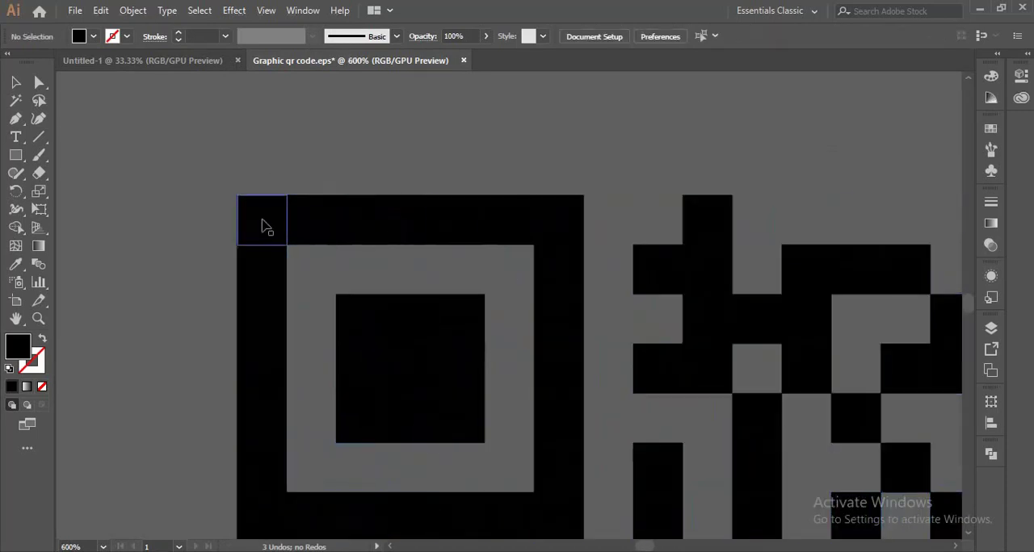
# - Try pulling individual squares out of the upper edge of the QR code's top-left corner marker, and undo the moves
pyautogui.moveTo(266, 224); pyautogui.dragTo(236, 213)
pyautogui.moveTo(315, 226); pyautogui.dragTo(298, 168)
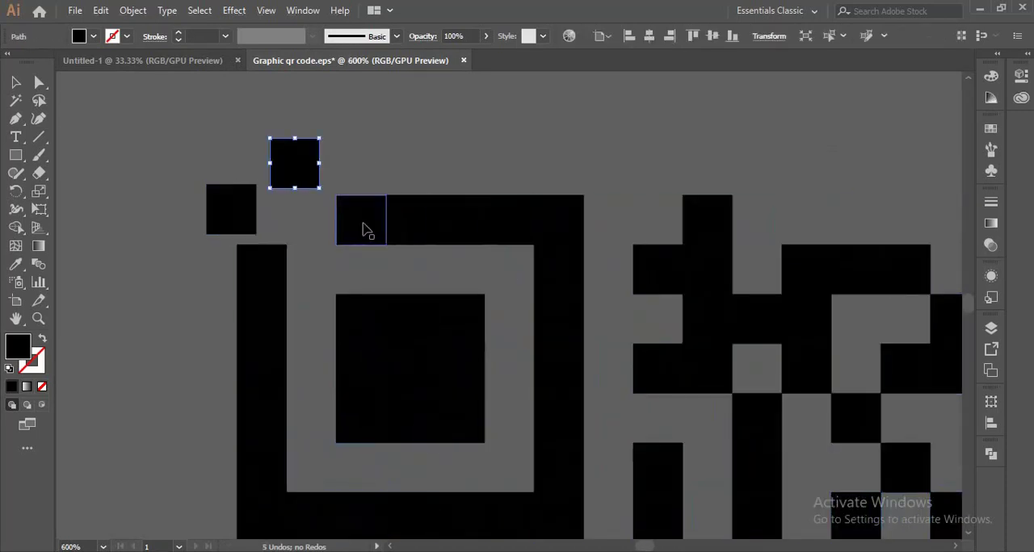
pyautogui.moveTo(363, 231); pyautogui.dragTo(362, 173)
pyautogui.moveTo(392, 223); pyautogui.dragTo(435, 159)
pyautogui.moveTo(460, 231); pyautogui.dragTo(469, 167)
pyautogui.moveTo(502, 227); pyautogui.dragTo(535, 179)
pyautogui.moveTo(554, 242); pyautogui.dragTo(572, 217)
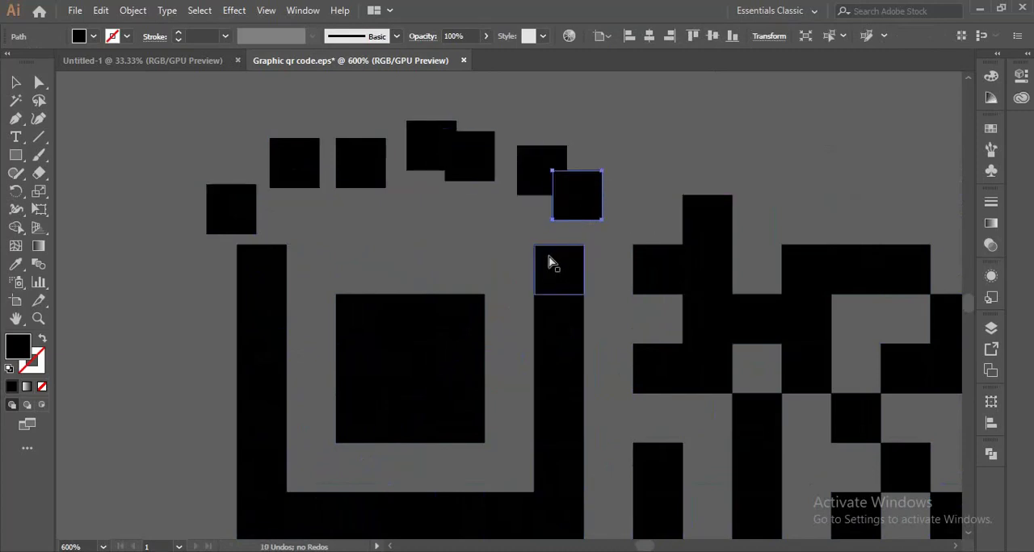
pyautogui.hotkey('ctrl', 'z')
pyautogui.hotkey('ctrl', 'z')
pyautogui.hotkey('ctrl', 'z')
pyautogui.hotkey('ctrl', 'z')
pyautogui.hotkey('ctrl', 'z')
pyautogui.hotkey('ctrl', 'z')
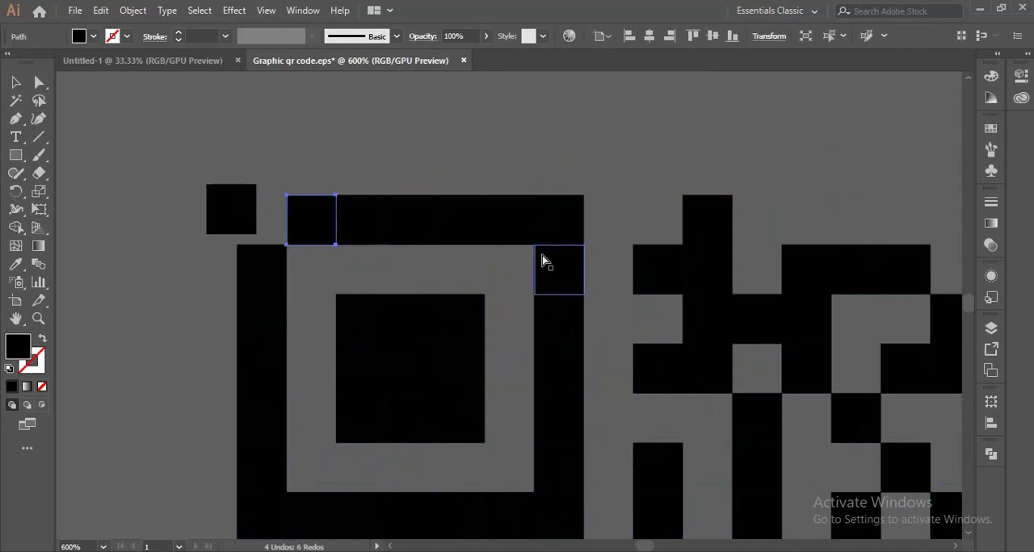
pyautogui.hotkey('ctrl', 'z')
pyautogui.scroll(-3, 125, 267)
pyautogui.click(267, 201)
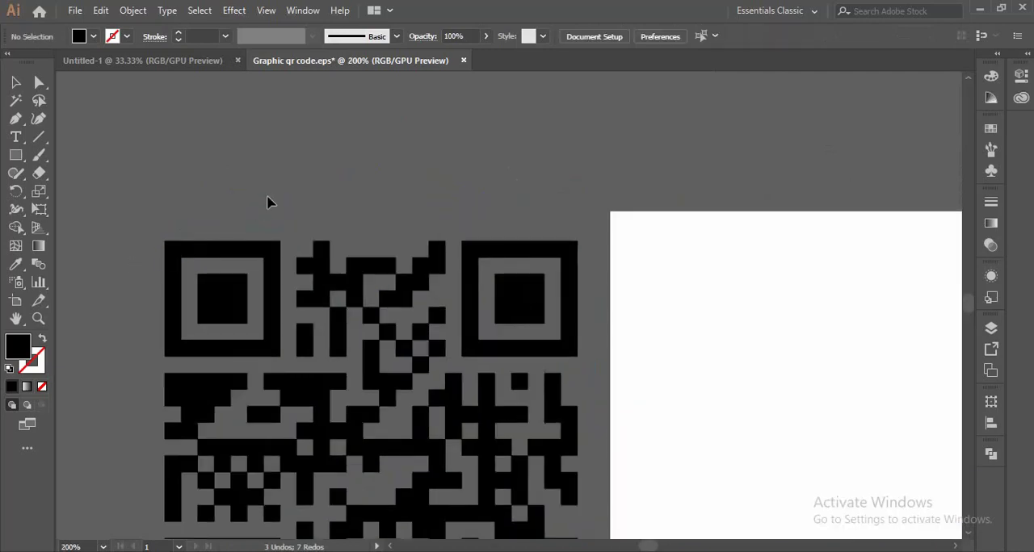
# - Check the loose pieces of the QR code by selecting the black squares and the white background separately
pyautogui.scroll(-2, 271, 201)
pyautogui.scroll(-1, 267, 199)
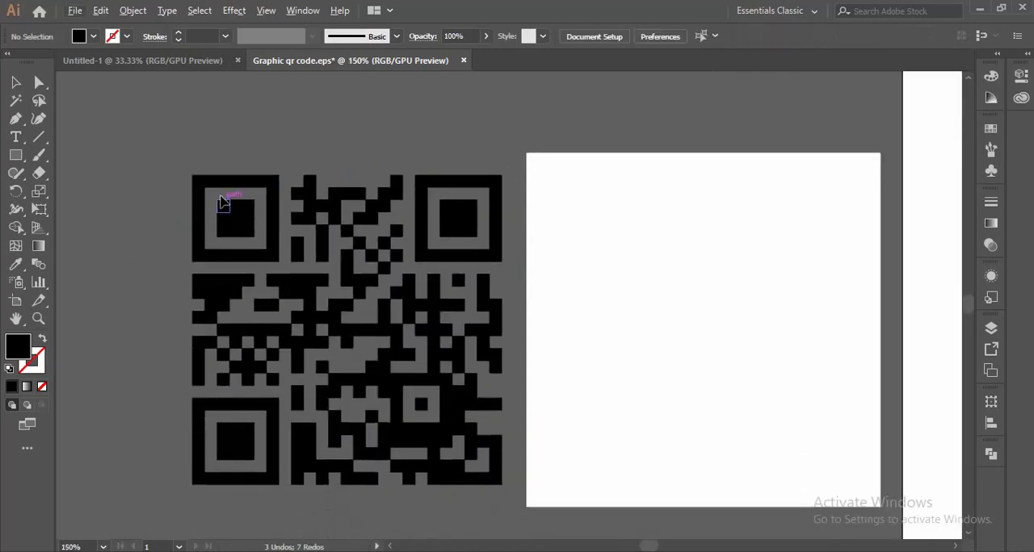
pyautogui.moveTo(196, 174); pyautogui.dragTo(429, 414)
pyautogui.click(429, 448)
pyautogui.click(493, 263)
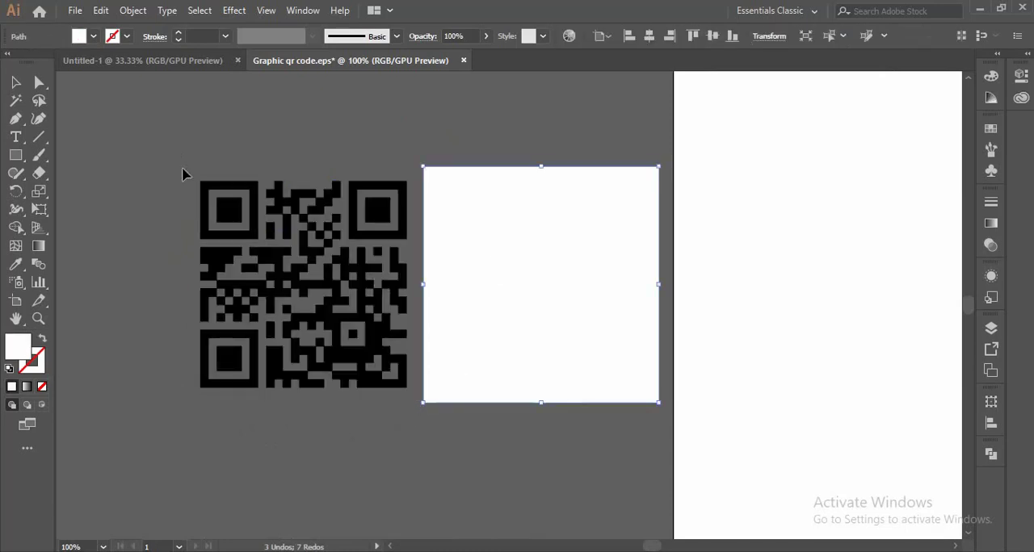
pyautogui.moveTo(193, 182); pyautogui.dragTo(353, 400)
pyautogui.click(391, 476)
pyautogui.scroll(1, 273, 229)
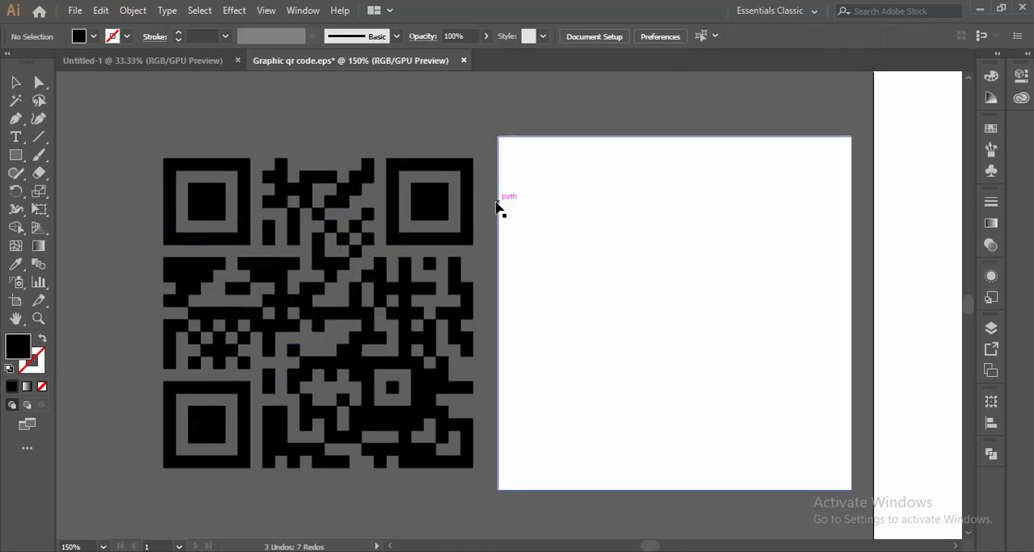
pyautogui.moveTo(133, 151); pyautogui.dragTo(205, 245)
pyautogui.click(234, 201)
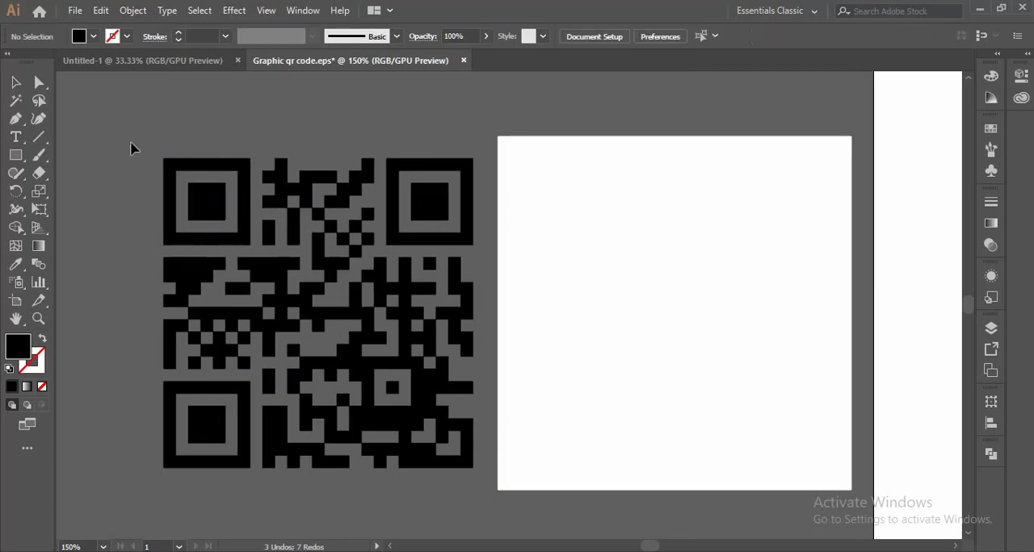
pyautogui.hotkey('ctrl', 'a')
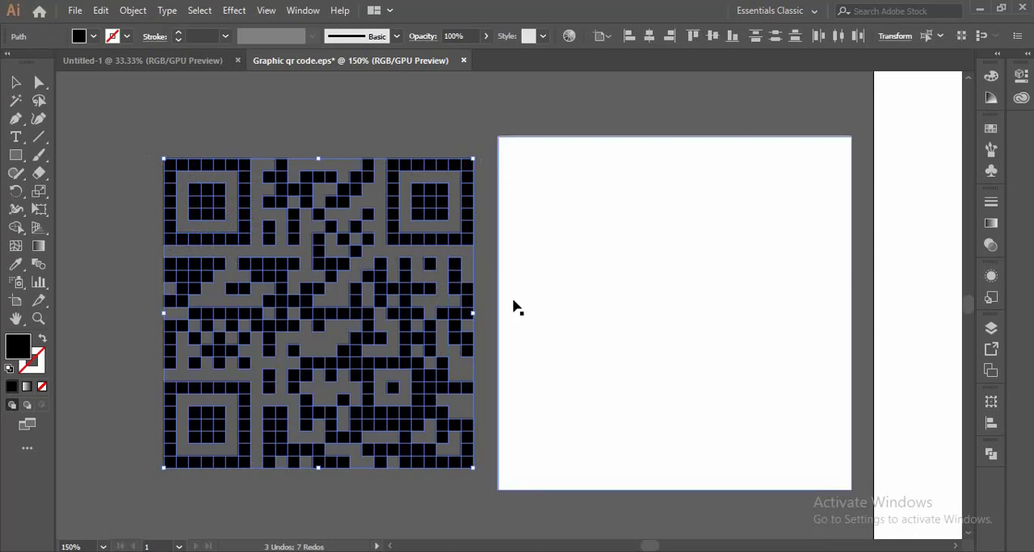
pyautogui.click(178, 144)
pyautogui.moveTo(141, 133); pyautogui.dragTo(491, 499)
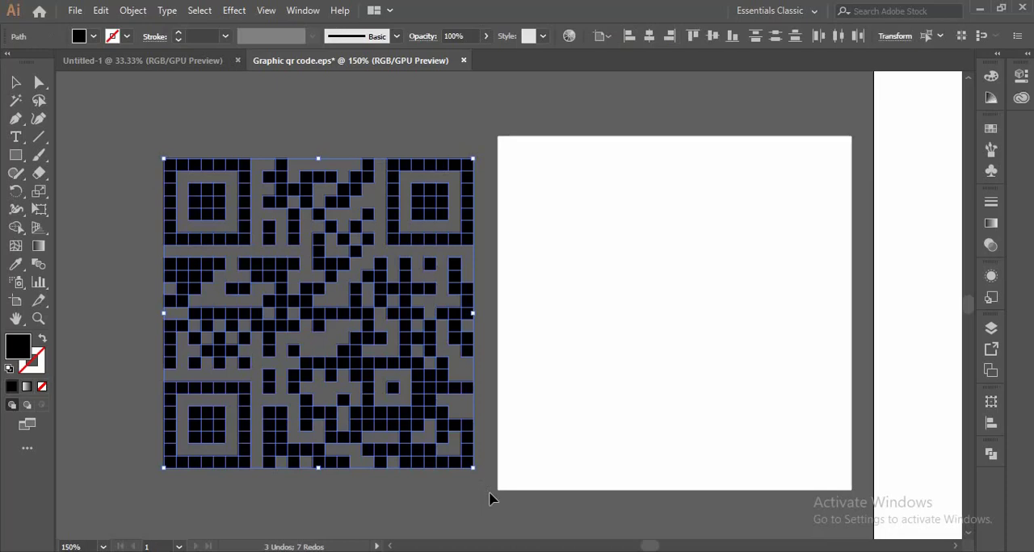
pyautogui.click(192, 143)
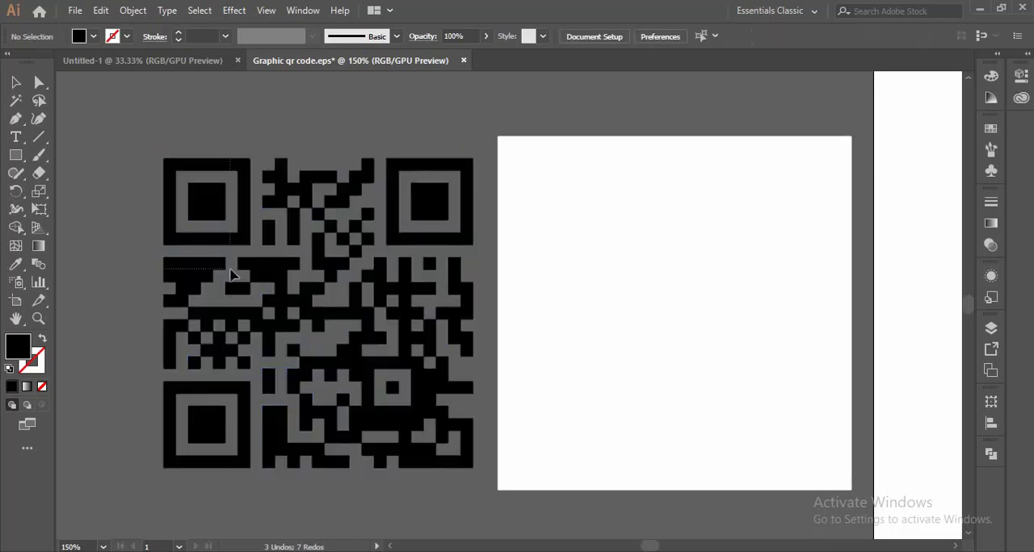
# - Select all the black squares of the QR code and merge them with the Pathfinder Unite operation
pyautogui.hotkey('ctrl', 'a')
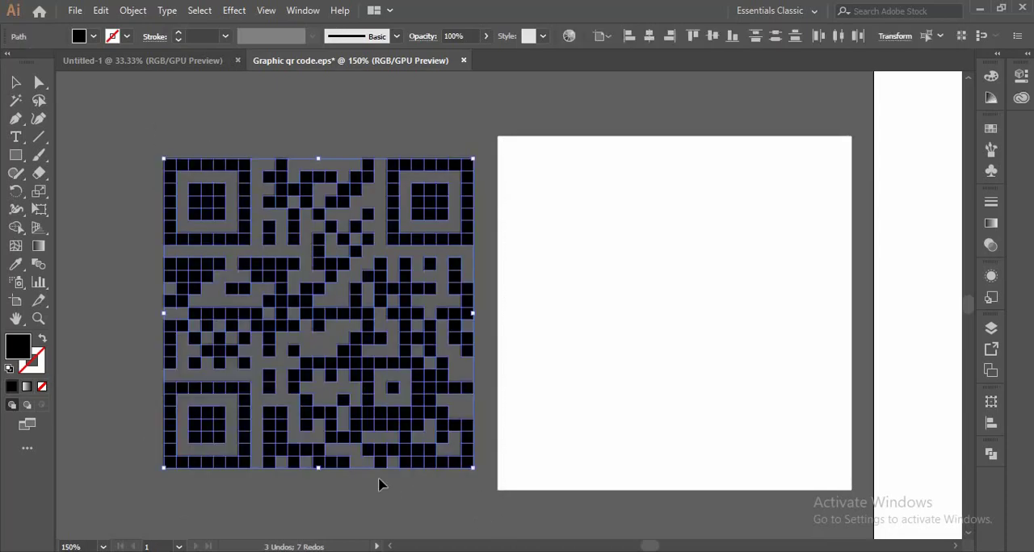
pyautogui.click(302, 11)
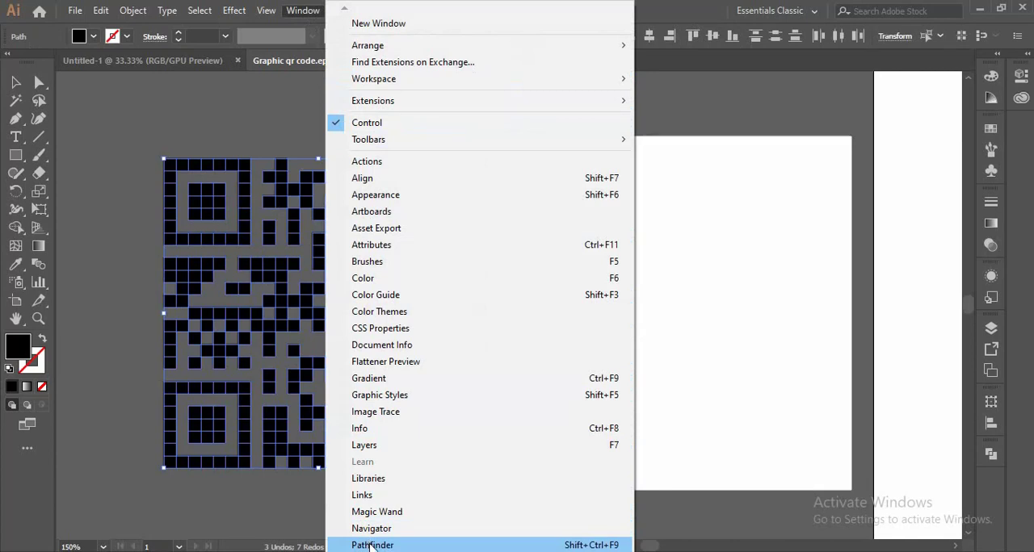
pyautogui.click(371, 545)
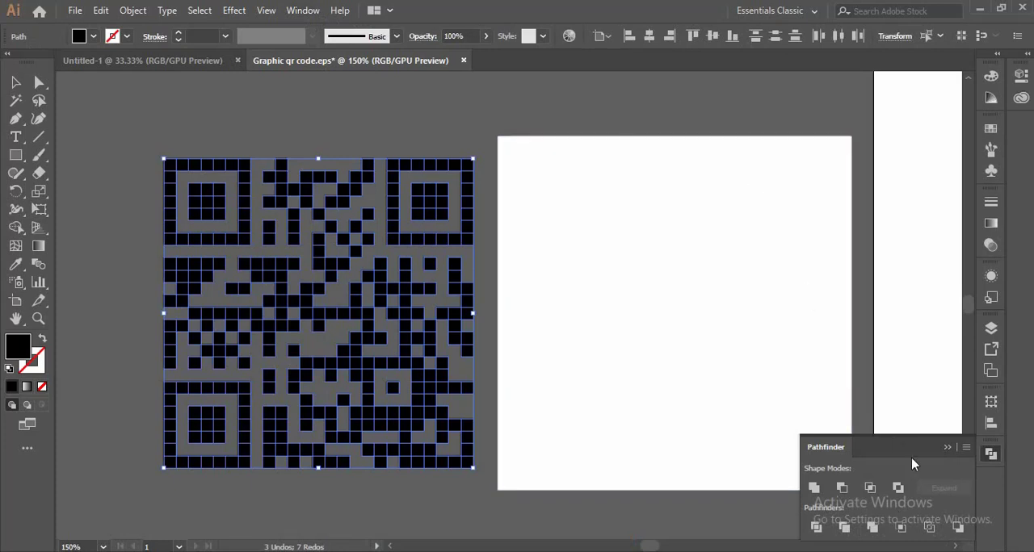
pyautogui.moveTo(902, 452); pyautogui.dragTo(760, 191)
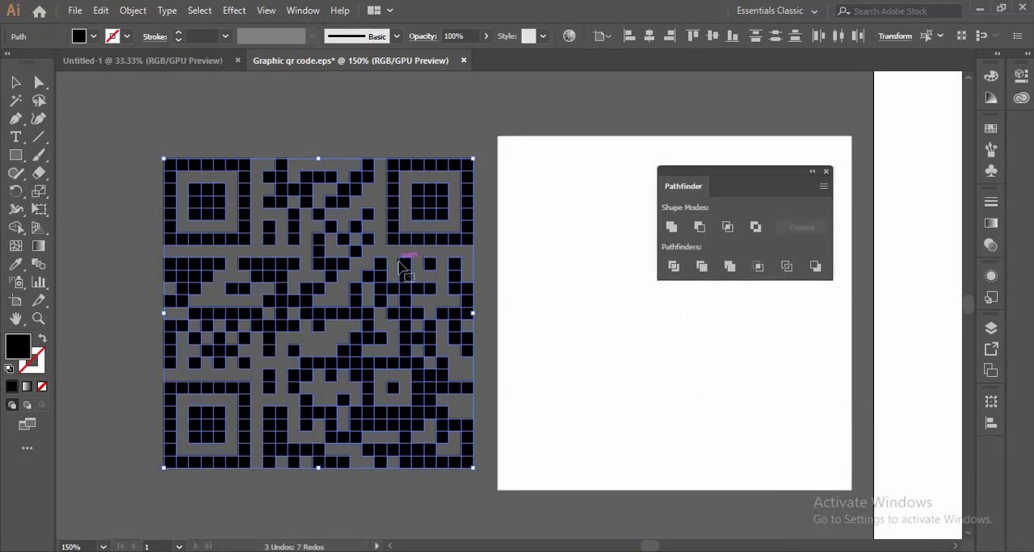
pyautogui.click(670, 228)
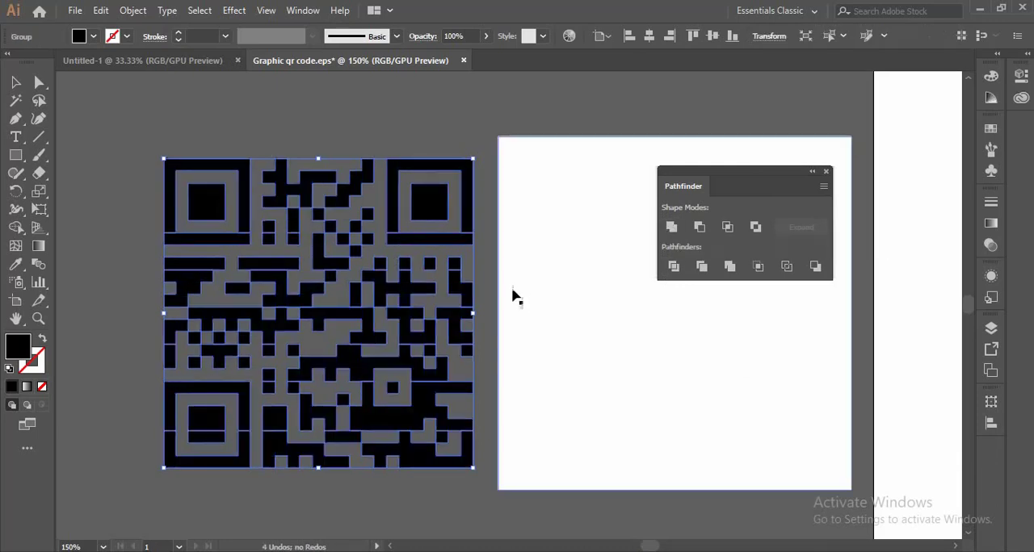
pyautogui.click(670, 227)
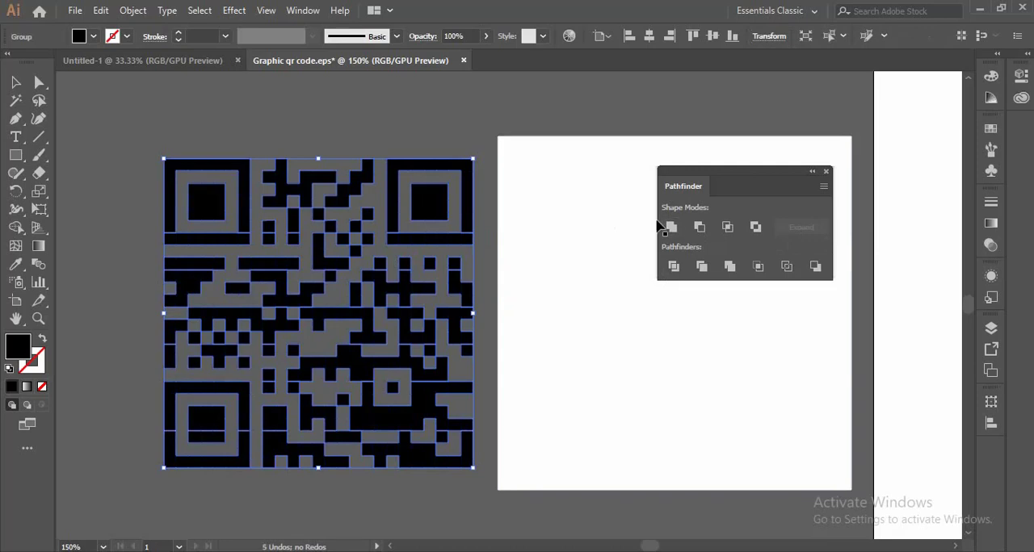
pyautogui.click(495, 219)
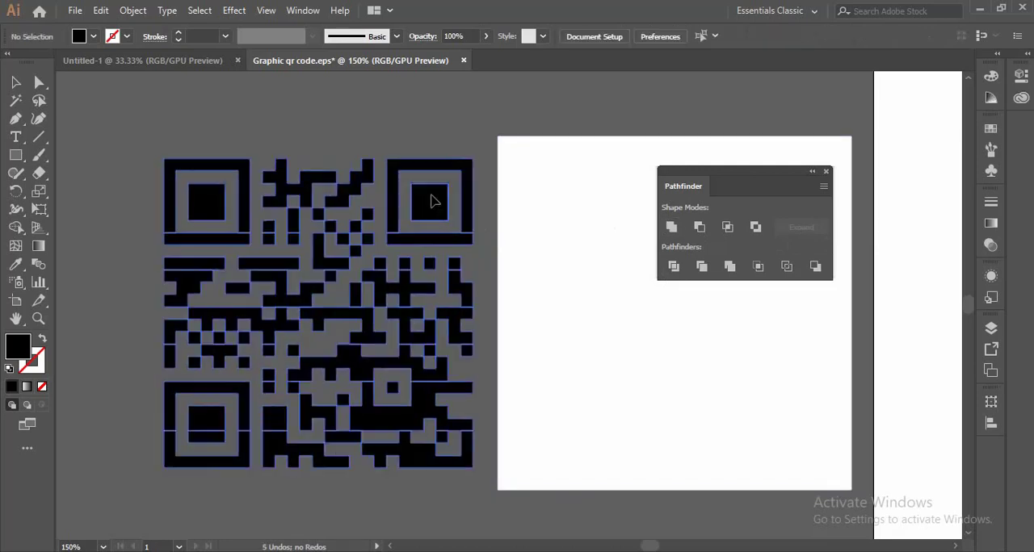
pyautogui.click(432, 201)
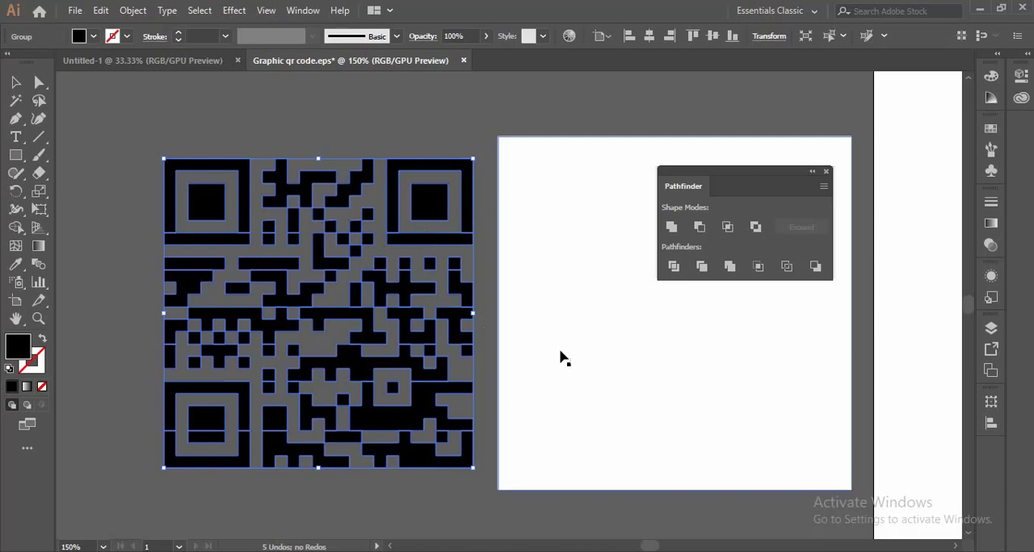
pyautogui.click(444, 91)
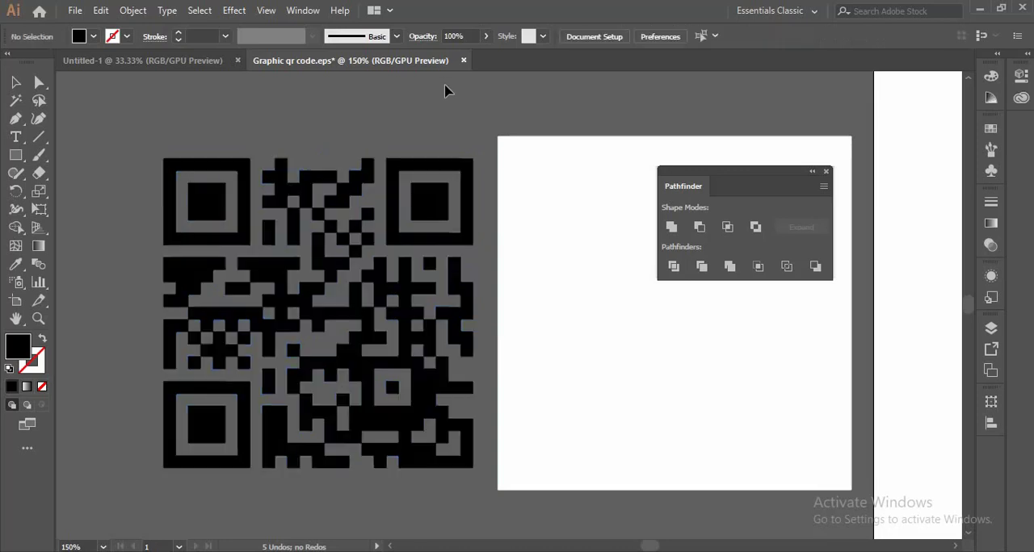
# - Ungroup the united QR code so its pieces can be selected individually
pyautogui.click(418, 209)
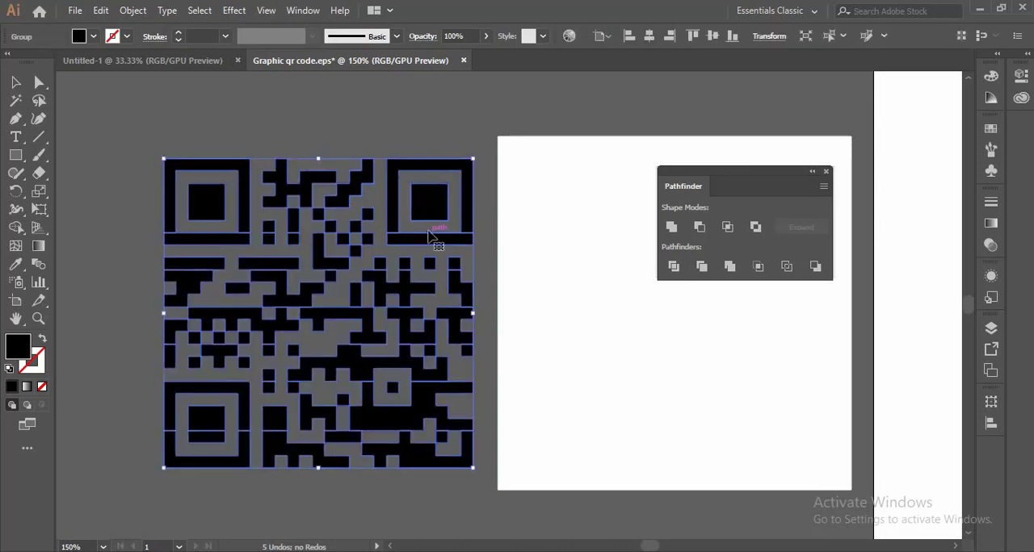
pyautogui.rightClick(428, 209)
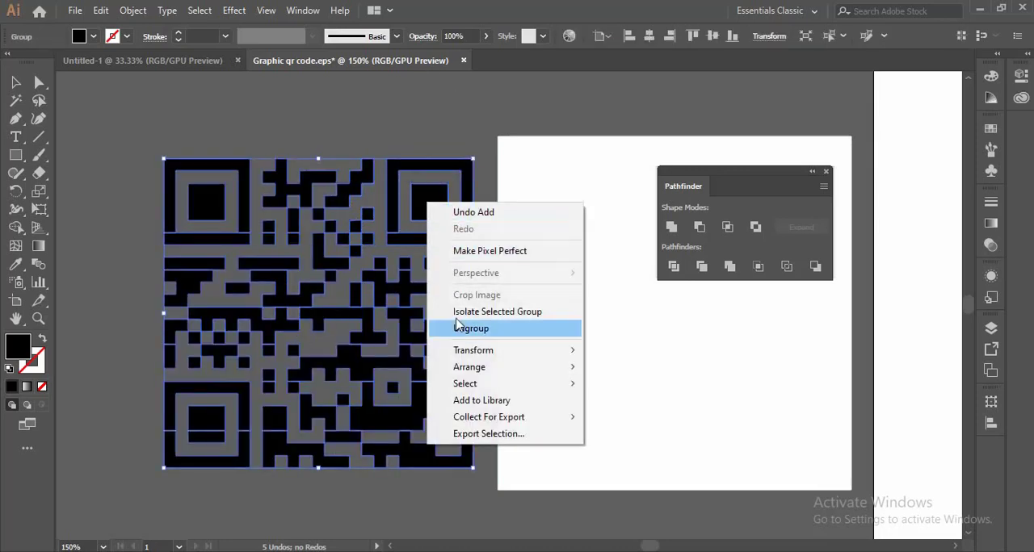
pyautogui.click(440, 328)
pyautogui.click(444, 128)
# - Merge the two pieces of the lower-left corner marker's centre square into one shape with the Shape Builder tool
pyautogui.click(418, 220)
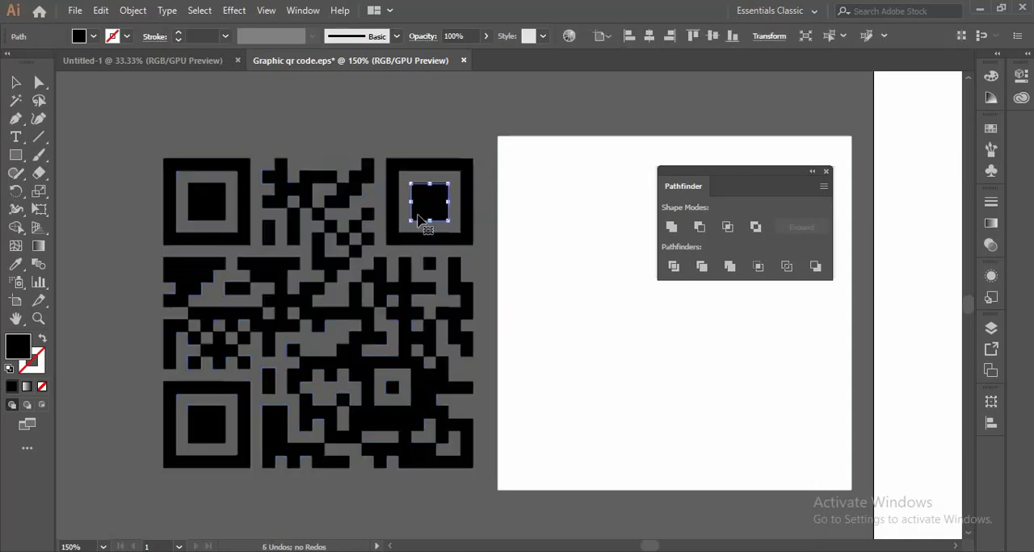
pyautogui.keyDown('shift'); pyautogui.click(203, 203); pyautogui.keyUp('shift')
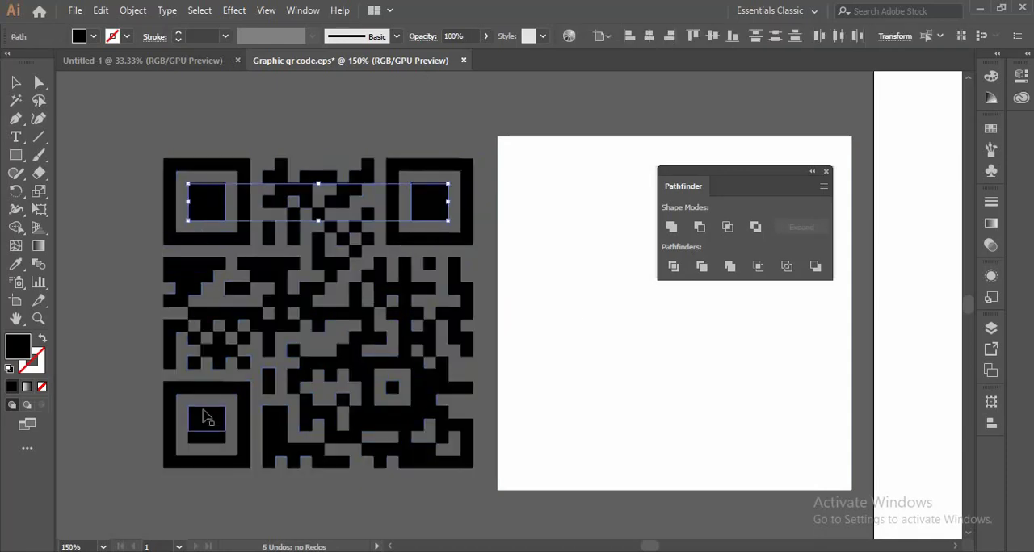
pyautogui.keyDown('shift'); pyautogui.click(199, 430); pyautogui.keyUp('shift')
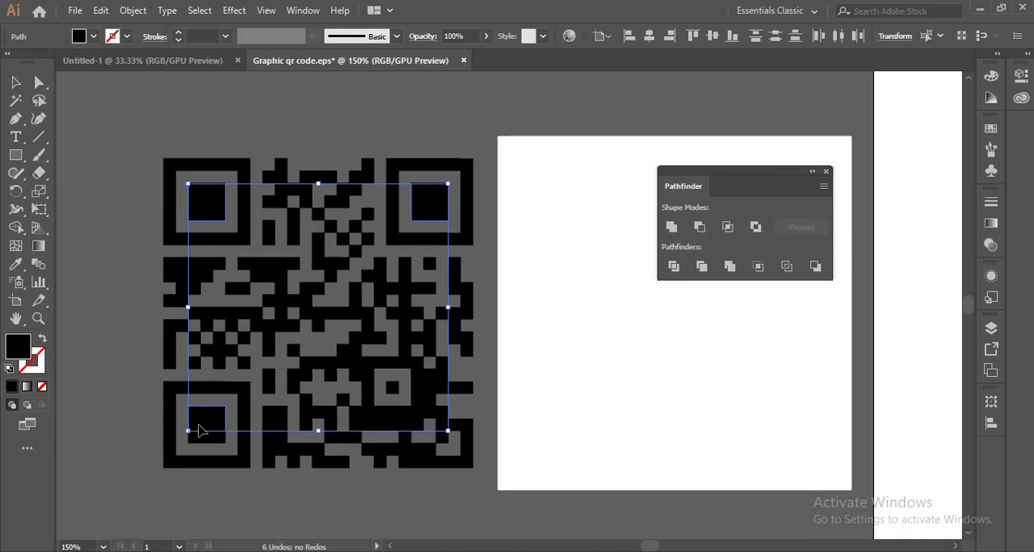
pyautogui.click(233, 490)
pyautogui.click(203, 430)
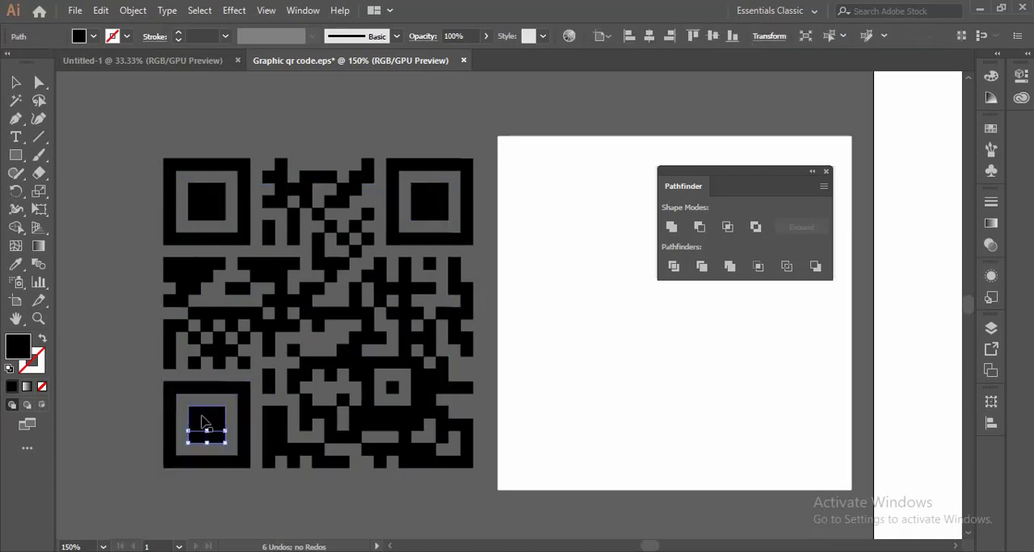
pyautogui.keyDown('shift'); pyautogui.click(205, 417); pyautogui.keyUp('shift')
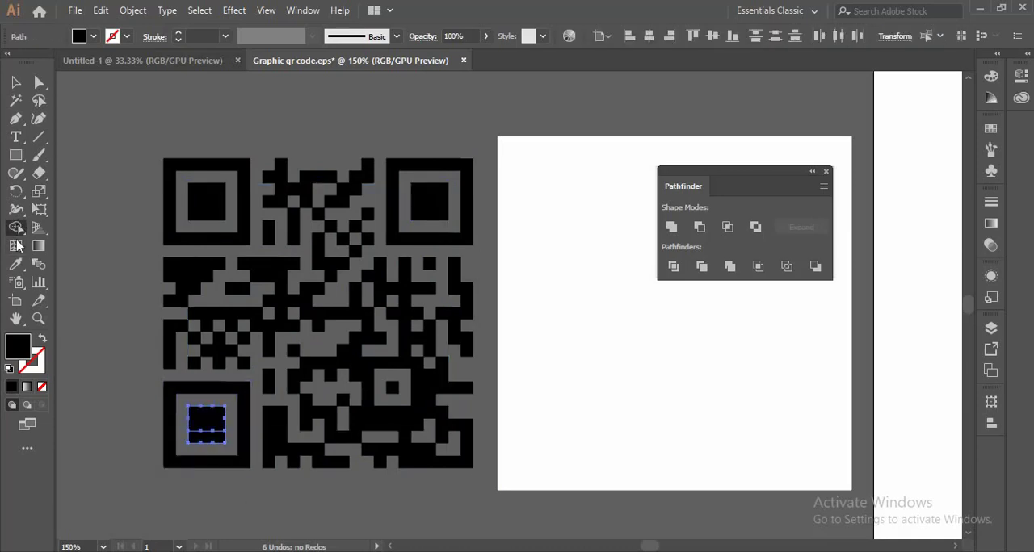
pyautogui.moveTo(215, 441)
pyautogui.mouseDown()
pyautogui.moveTo(221, 412)
pyautogui.moveTo(220, 443)
pyautogui.mouseUp()
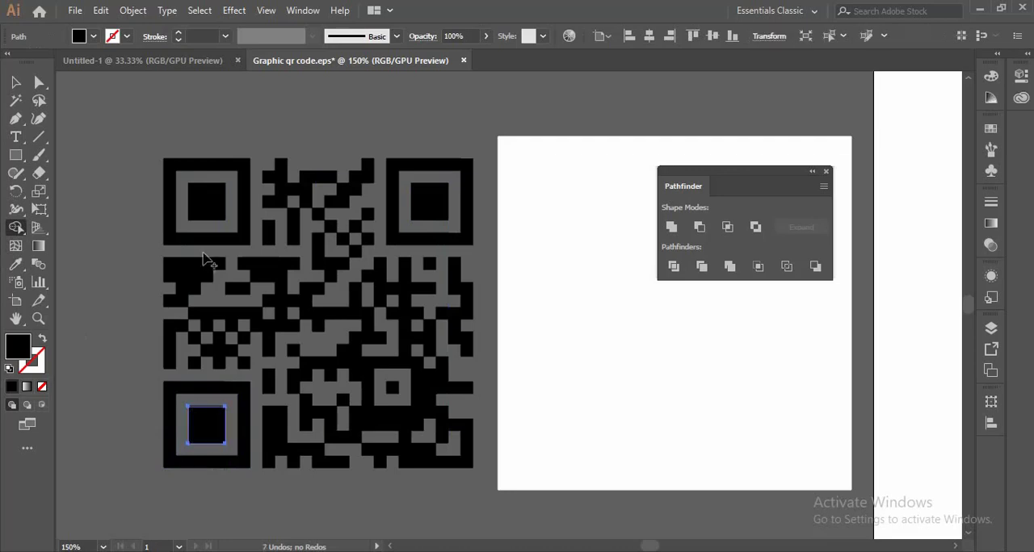
pyautogui.click(15, 84)
pyautogui.click(101, 113)
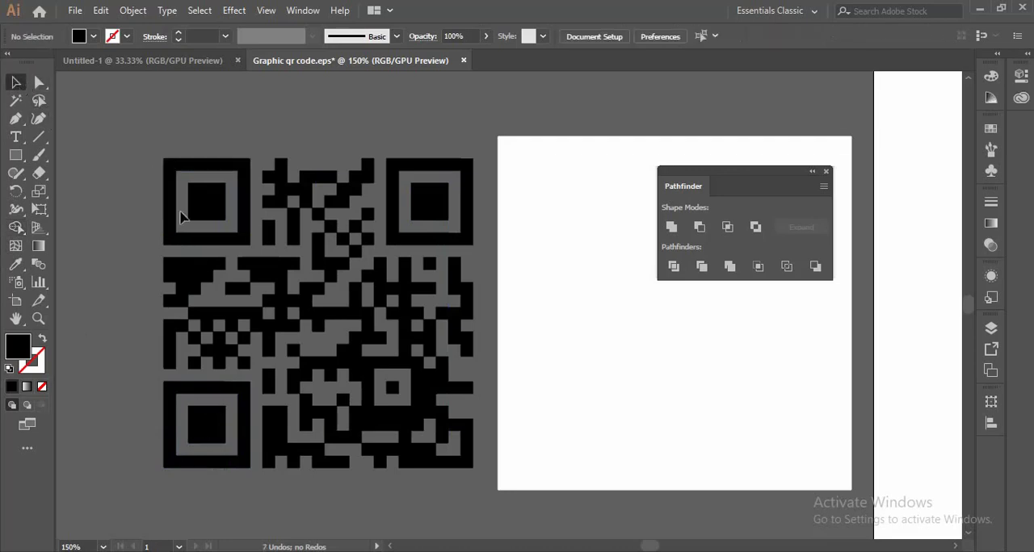
# - Fill the centre squares of the QR code's three corner markers with red
pyautogui.click(202, 212)
pyautogui.keyDown('shift'); pyautogui.click(449, 208); pyautogui.keyUp('shift')
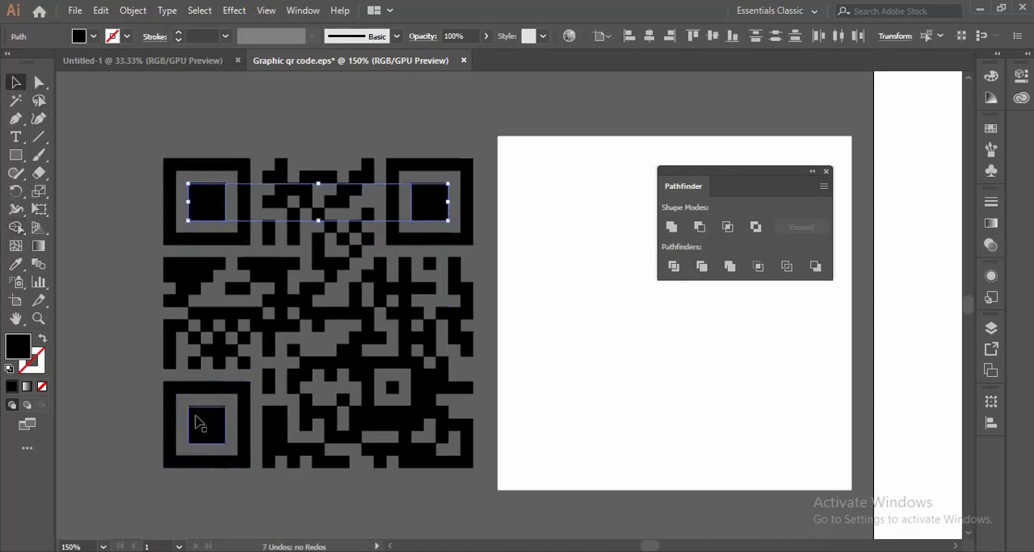
pyautogui.keyDown('shift'); pyautogui.click(203, 424); pyautogui.keyUp('shift')
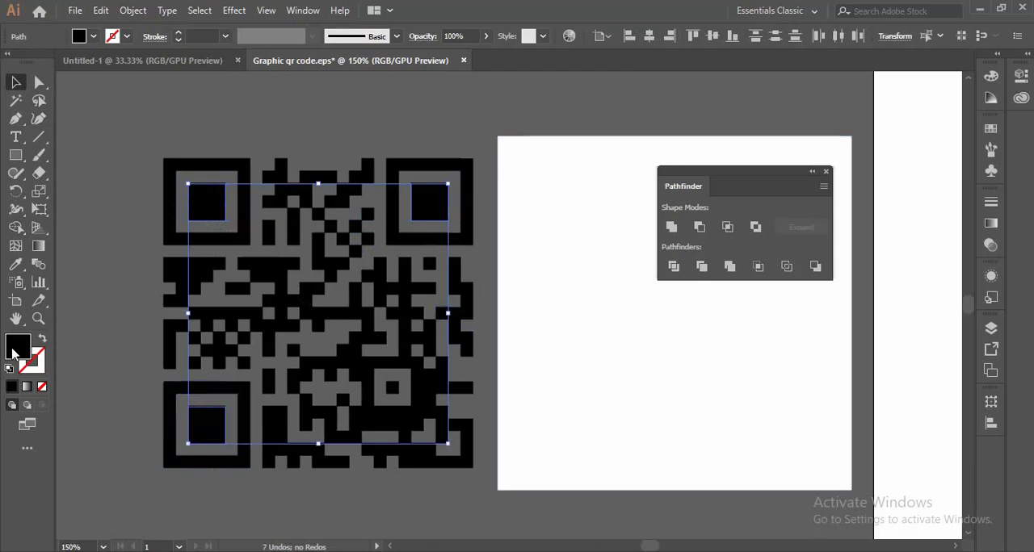
pyautogui.doubleClick(16, 347)
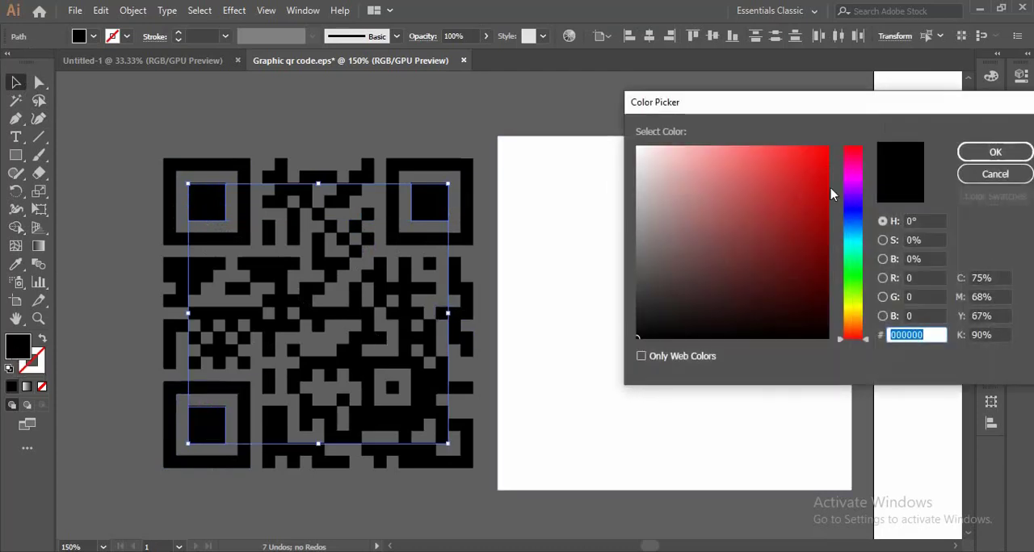
pyautogui.moveTo(808, 165); pyautogui.dragTo(795, 152)
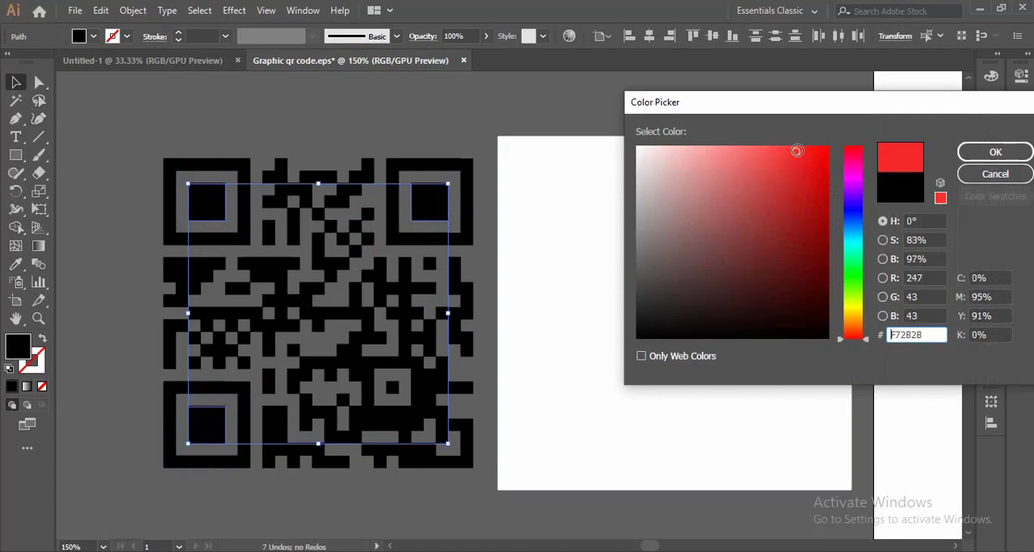
pyautogui.click(782, 174)
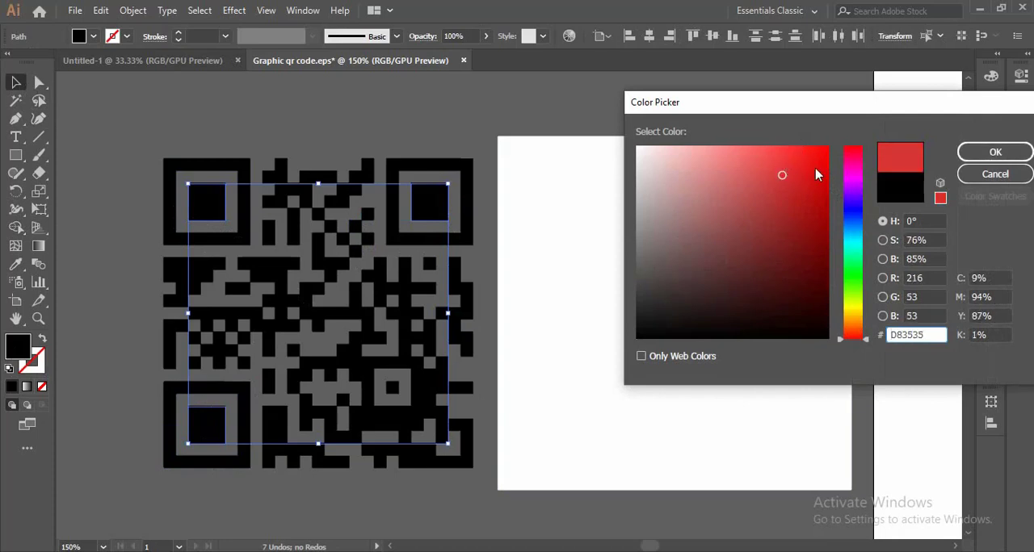
pyautogui.click(792, 167)
pyautogui.click(994, 152)
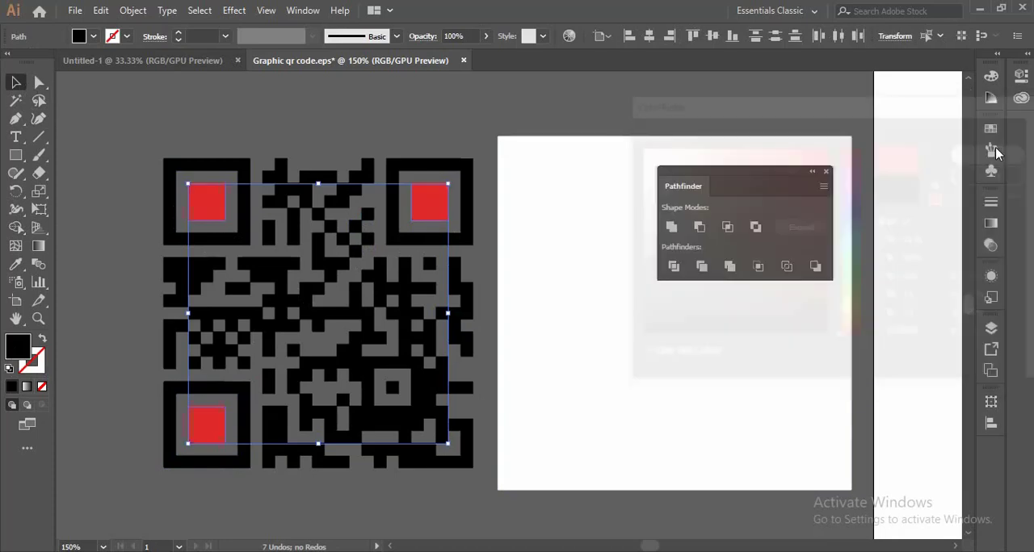
pyautogui.click(434, 120)
pyautogui.scroll(-2, 185, 234)
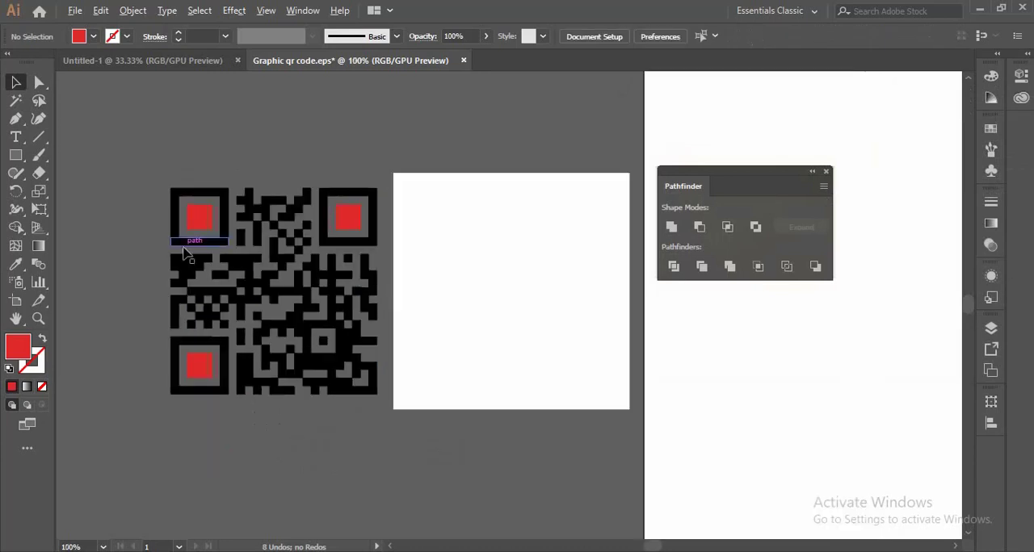
# - Merge the split outer frame of each of the three corner markers into one shape with the Shape Builder tool
pyautogui.scroll(3, 226, 226)
pyautogui.click(176, 202)
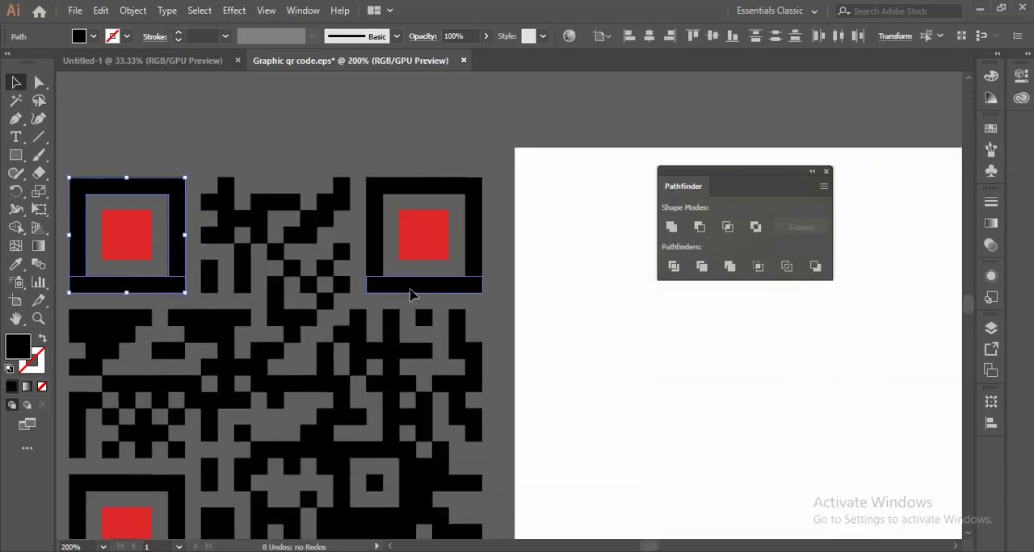
pyautogui.keyDown('shift'); pyautogui.click(408, 289); pyautogui.keyUp('shift')
pyautogui.scroll(-2, 565, 239)
pyautogui.scroll(2, 361, 325)
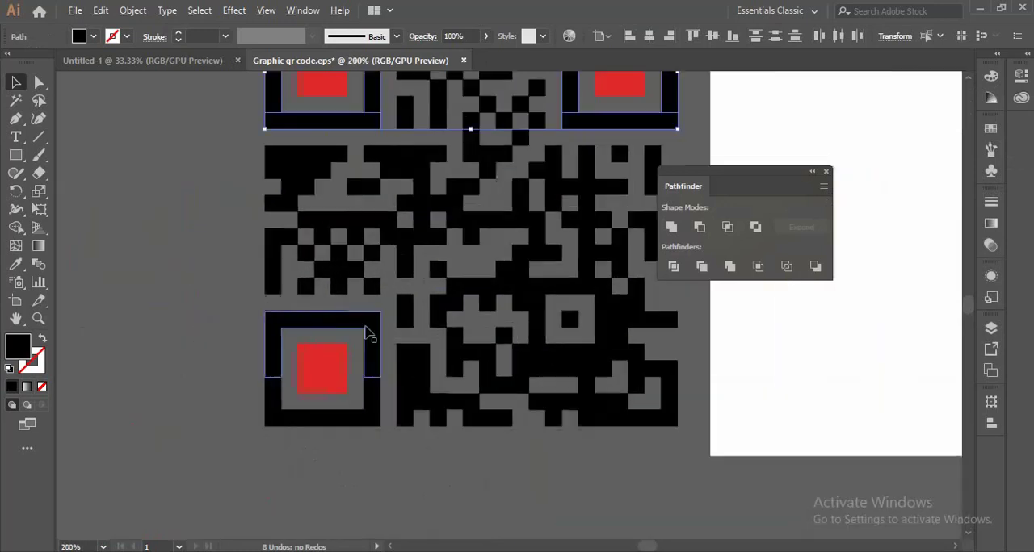
pyautogui.keyDown('shift'); pyautogui.click(361, 325); pyautogui.keyUp('shift')
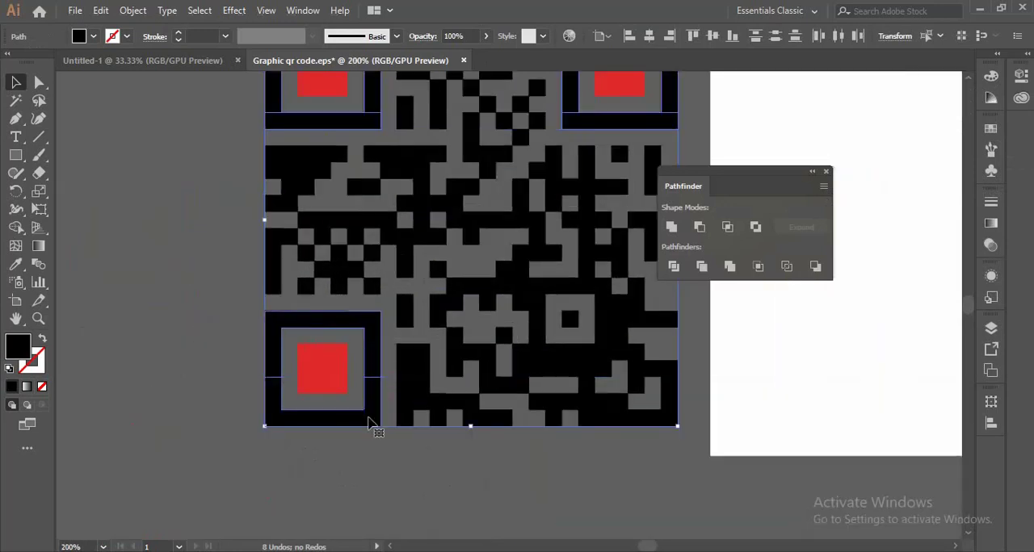
pyautogui.click(15, 227)
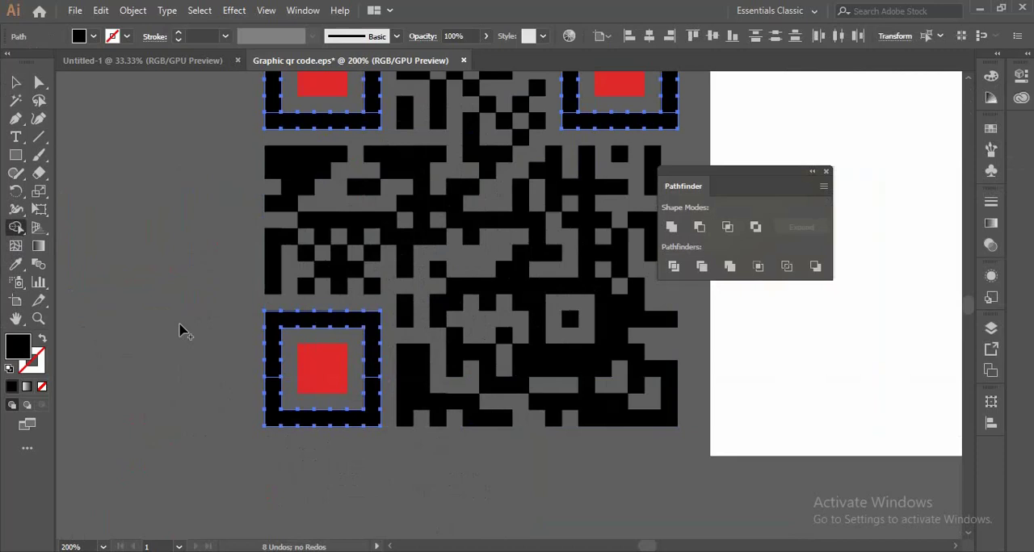
pyautogui.click(276, 383)
pyautogui.scroll(2, 272, 133)
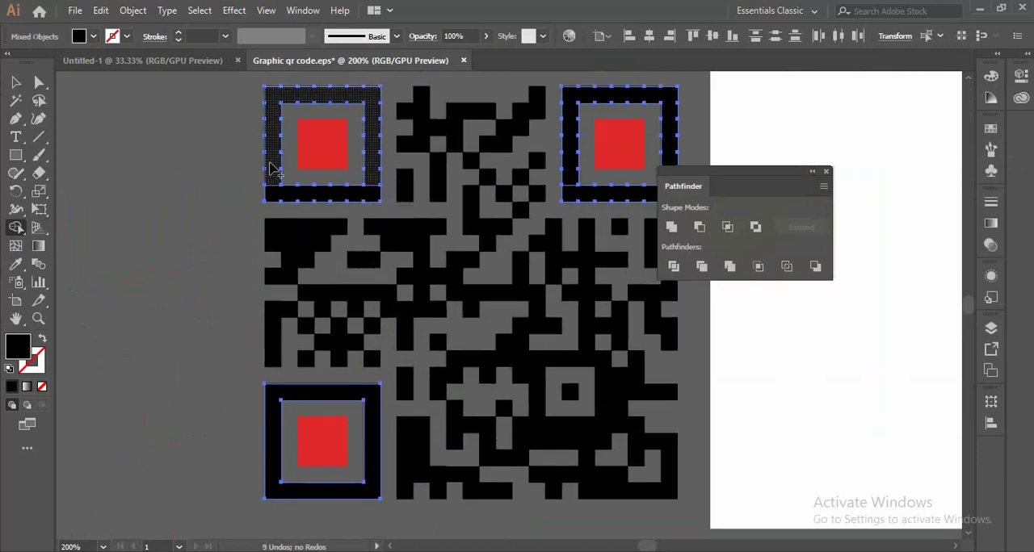
pyautogui.moveTo(273, 170); pyautogui.dragTo(284, 196)
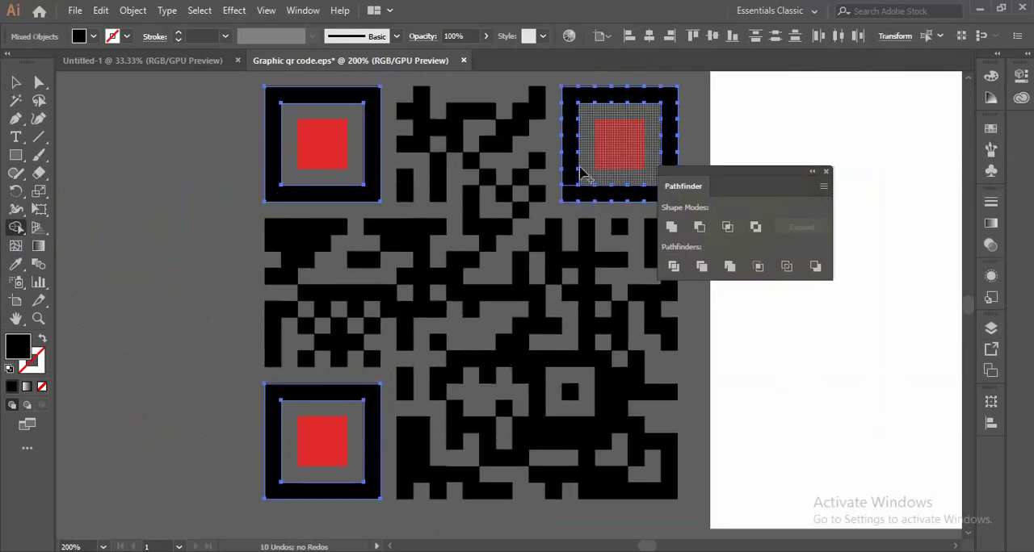
pyautogui.moveTo(583, 176)
pyautogui.mouseDown()
pyautogui.moveTo(568, 179)
pyautogui.moveTo(575, 195)
pyautogui.mouseUp()
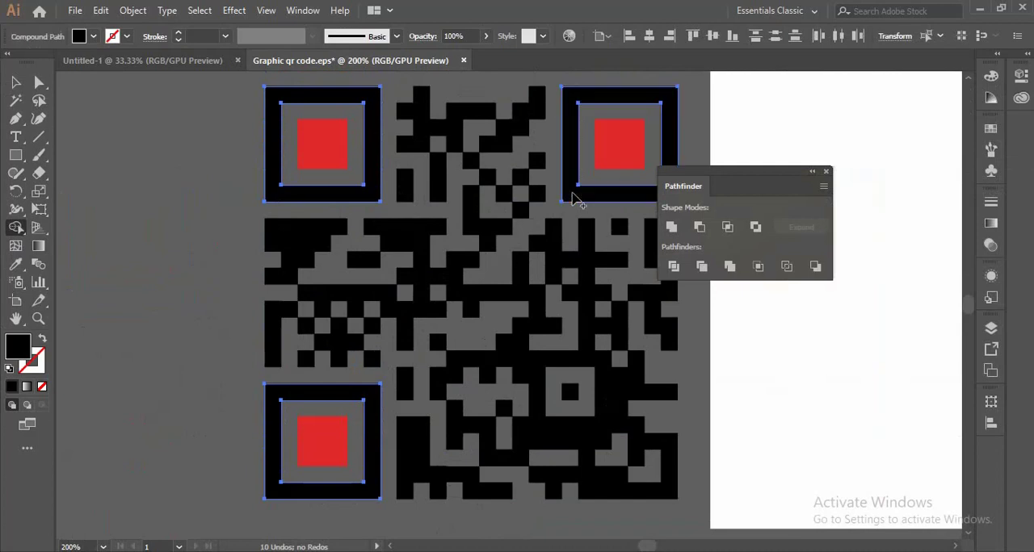
# - Try a violet-blue fill on the outer frames of the three corner markers, and undo the colour change
pyautogui.click(14, 82)
pyautogui.doubleClick(20, 345)
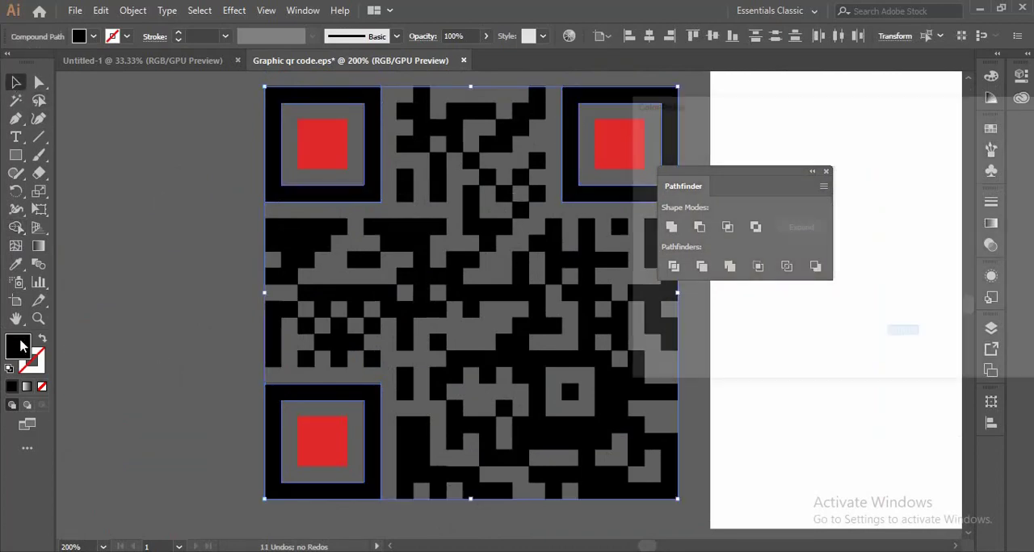
pyautogui.moveTo(848, 205); pyautogui.dragTo(851, 201)
pyautogui.click(795, 180)
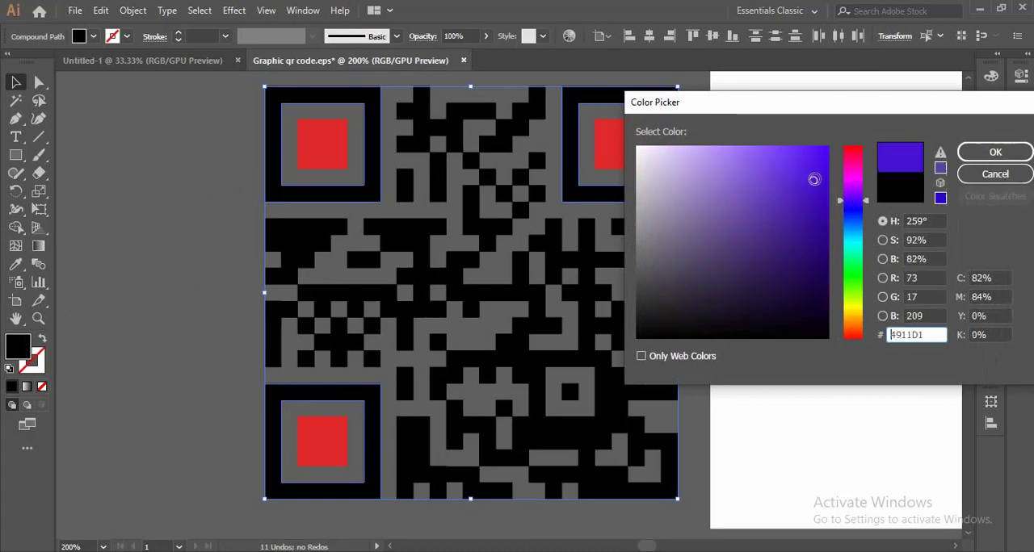
pyautogui.click(802, 197)
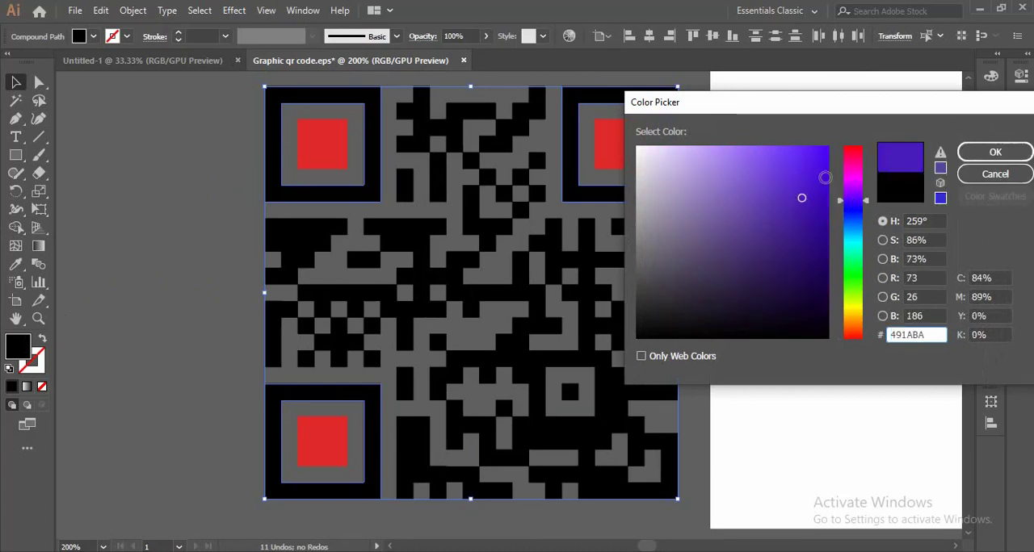
pyautogui.click(802, 179)
pyautogui.click(979, 153)
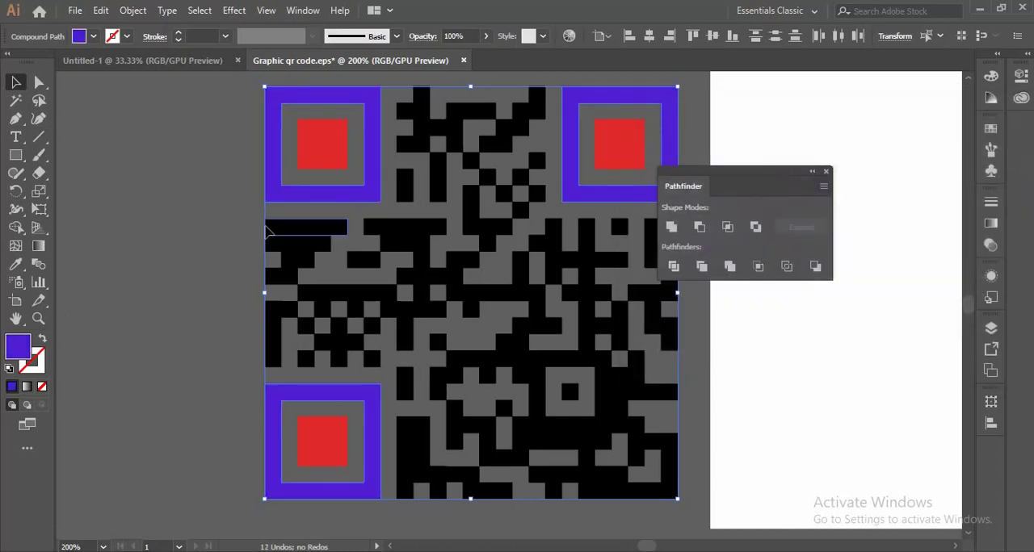
pyautogui.click(141, 249)
pyautogui.scroll(-2, 148, 243)
pyautogui.scroll(1, 284, 212)
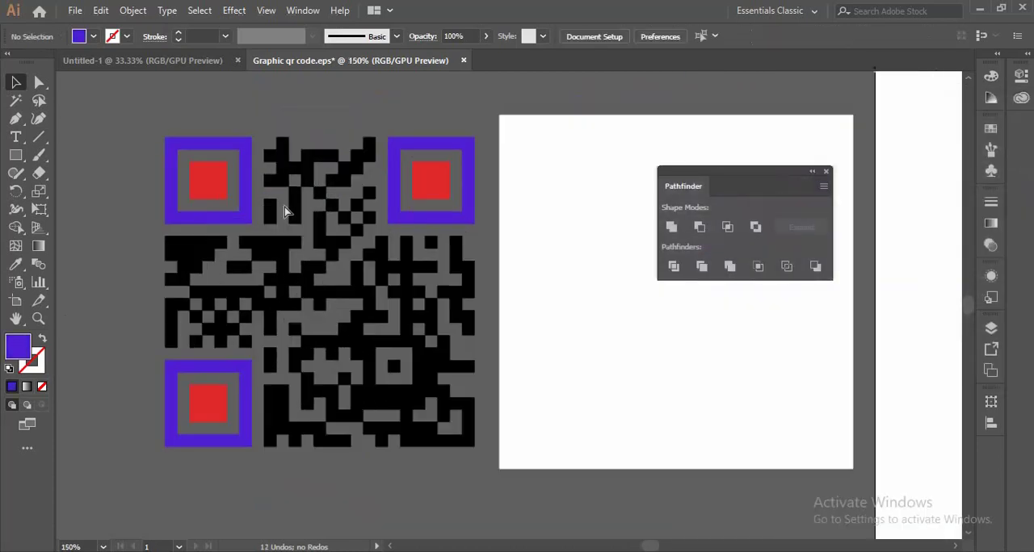
pyautogui.hotkey('ctrl', 'z')
# - Group all the pieces of the QR code, leaving out the white background square
pyautogui.click(181, 124)
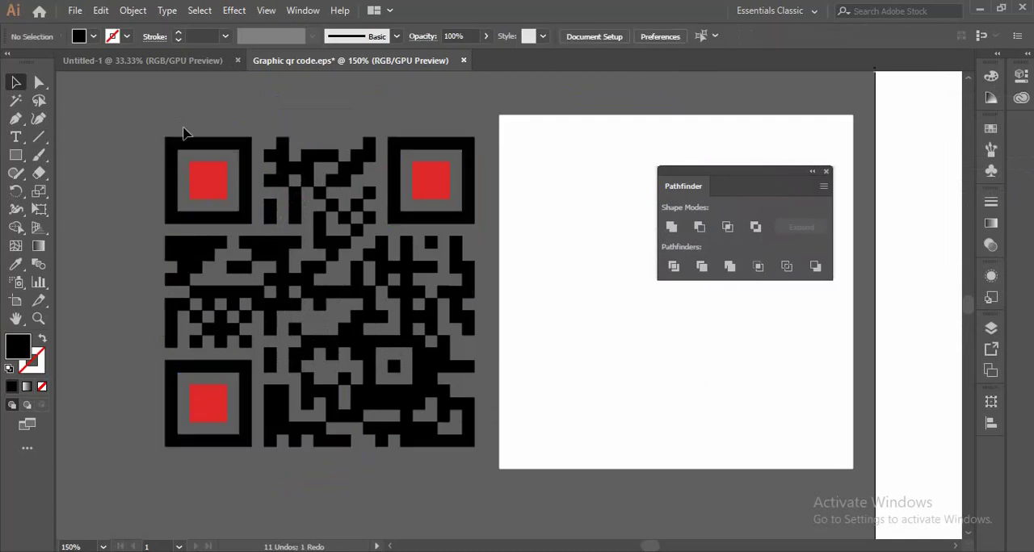
pyautogui.click(191, 220)
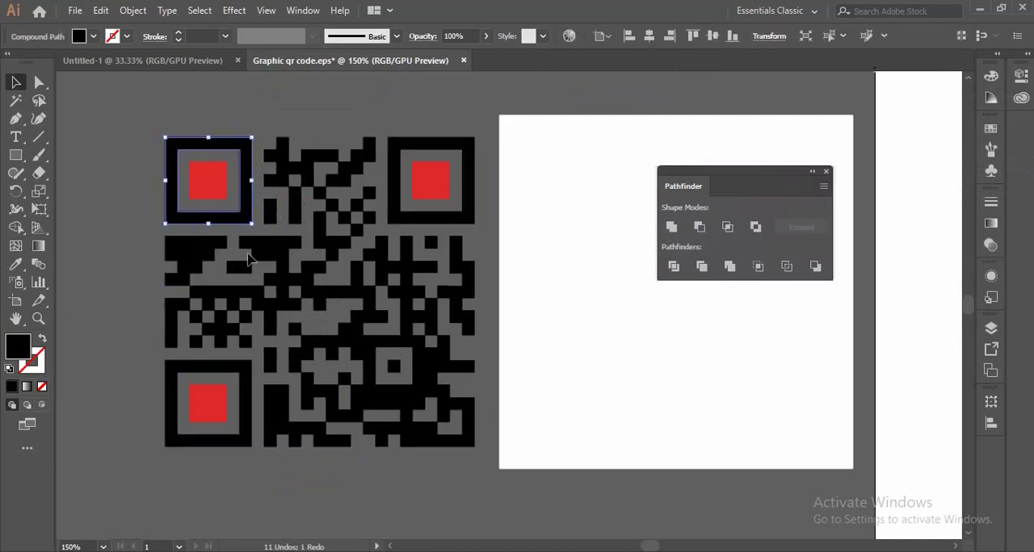
pyautogui.click(248, 259)
pyautogui.click(142, 115)
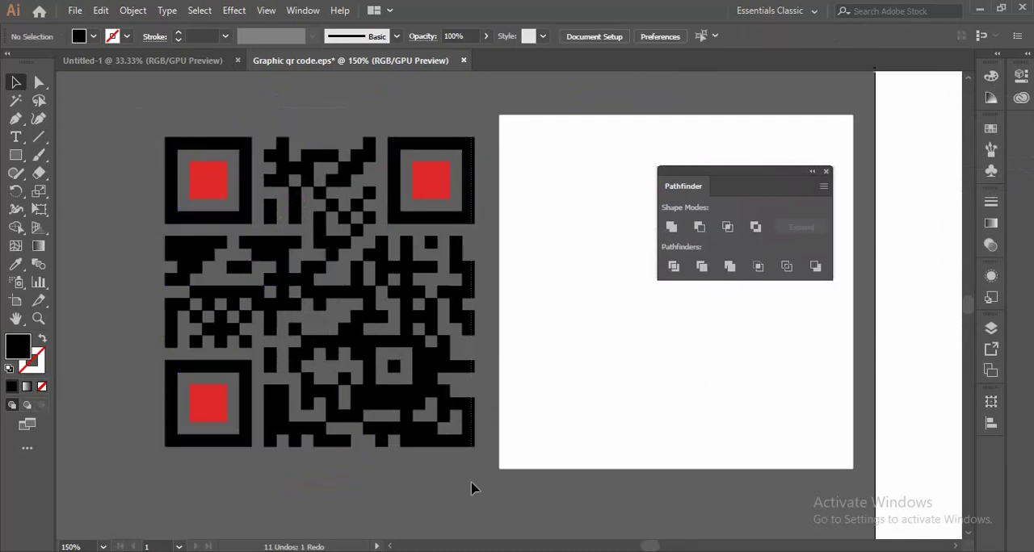
pyautogui.hotkey('ctrl', 'a')
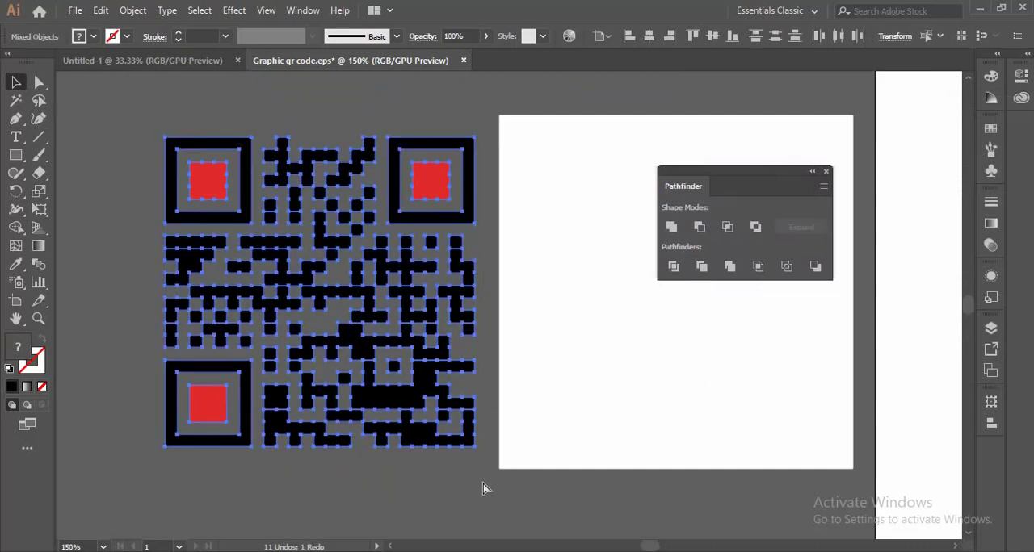
pyautogui.hotkey('ctrl', 'g')
# - Move the grouped QR code onto the middle of the artboard and shift the white background square farther away from it
pyautogui.scroll(-3, 197, 318)
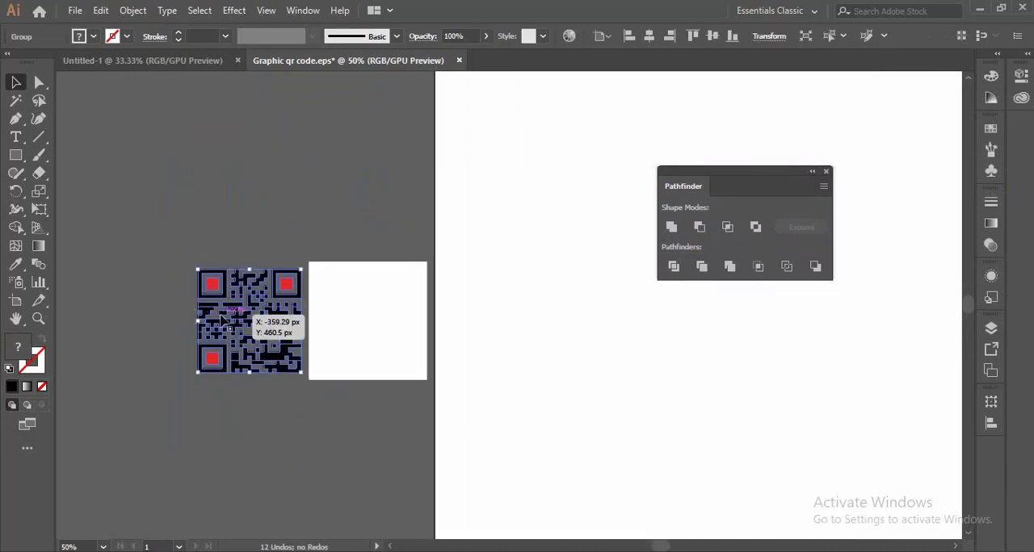
pyautogui.scroll(-2, 197, 317)
pyautogui.moveTo(222, 322); pyautogui.dragTo(441, 340)
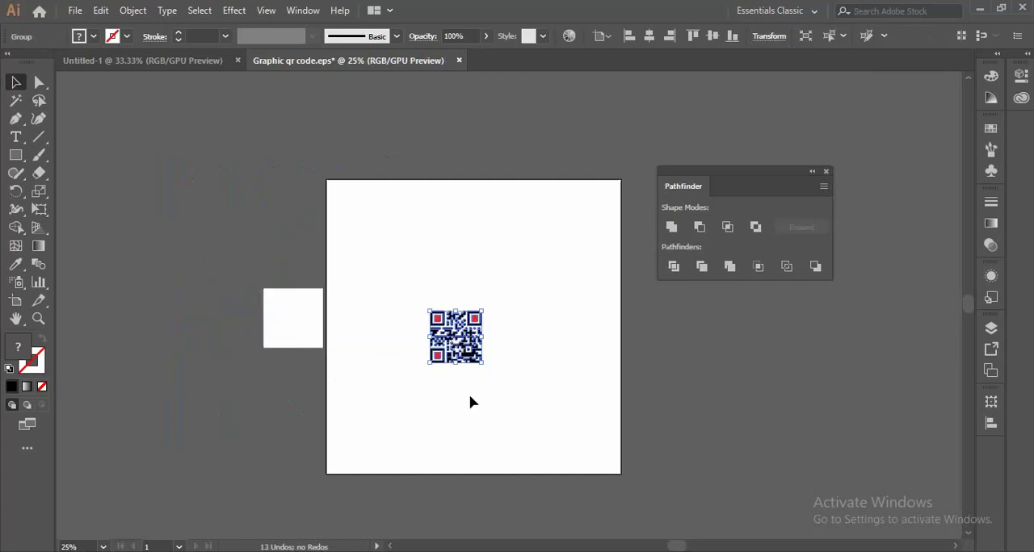
pyautogui.click(471, 399)
pyautogui.moveTo(286, 344); pyautogui.dragTo(230, 281)
pyautogui.scroll(1, 482, 349)
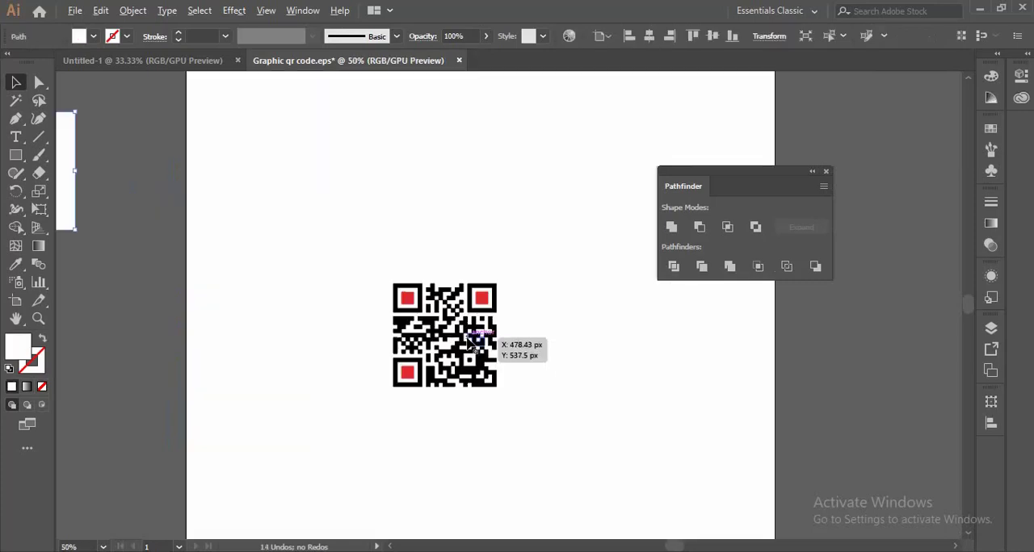
# - Shift the white background square farther from the artboard and delete it
pyautogui.scroll(-2, 485, 339)
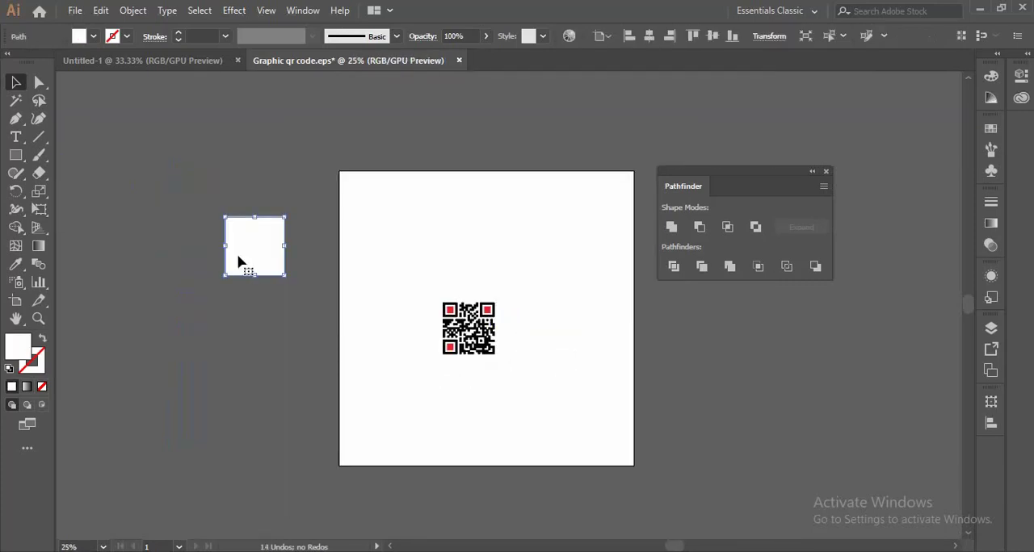
pyautogui.moveTo(275, 236); pyautogui.dragTo(237, 210)
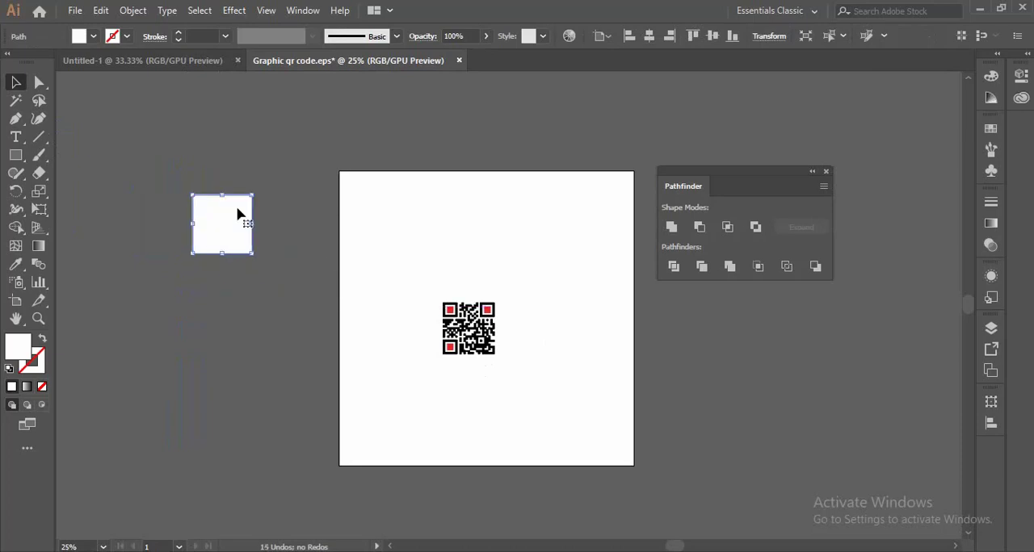
pyautogui.press('Delete')
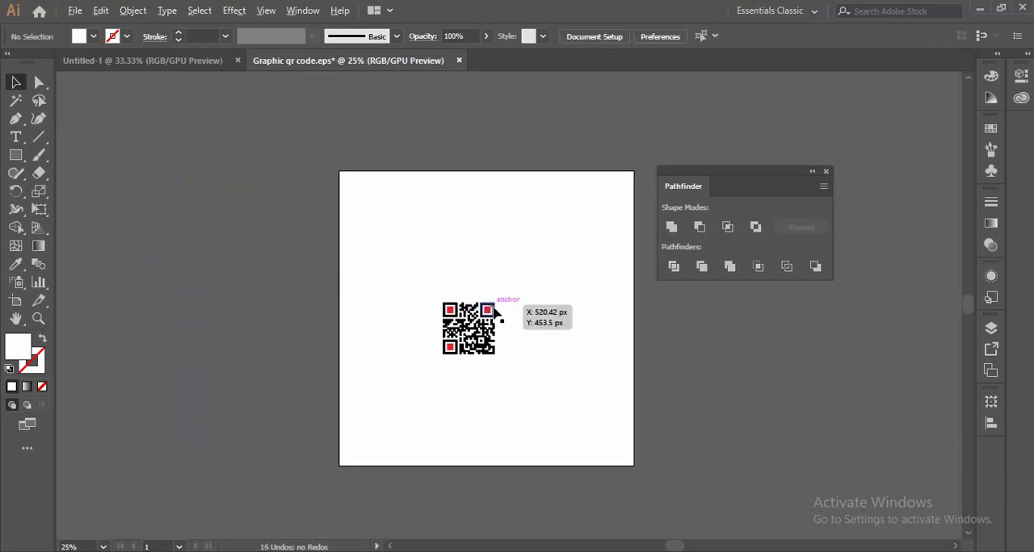
# - Enlarge the grouped QR code proportionally on the artboard, extending it from its lower-right corner
pyautogui.scroll(4, 487, 319)
pyautogui.scroll(-3, 434, 327)
pyautogui.scroll(2, 420, 331)
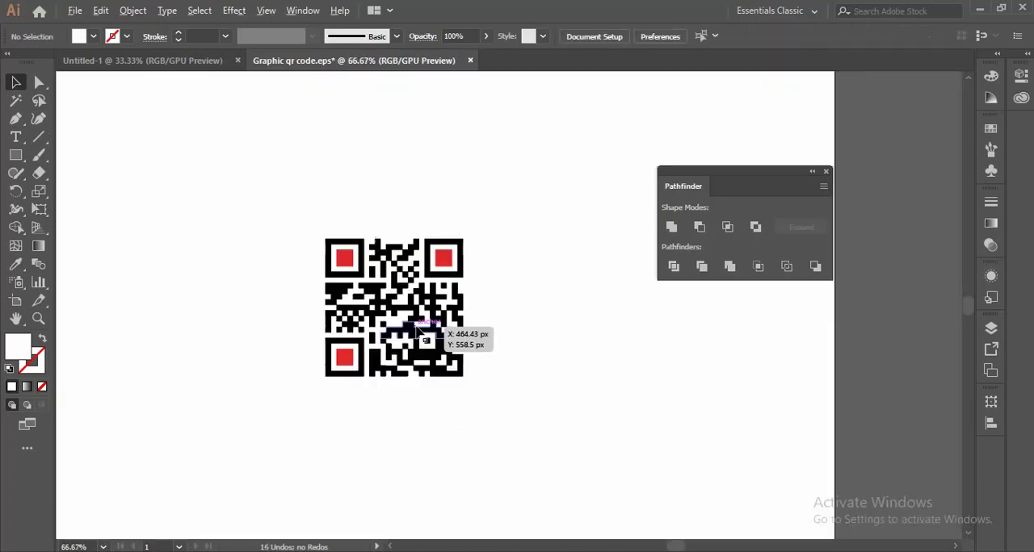
pyautogui.click(423, 338)
pyautogui.moveTo(464, 376); pyautogui.dragTo(519, 433)
pyautogui.click(598, 397)
pyautogui.scroll(-2, 385, 310)
pyautogui.scroll(1, 459, 331)
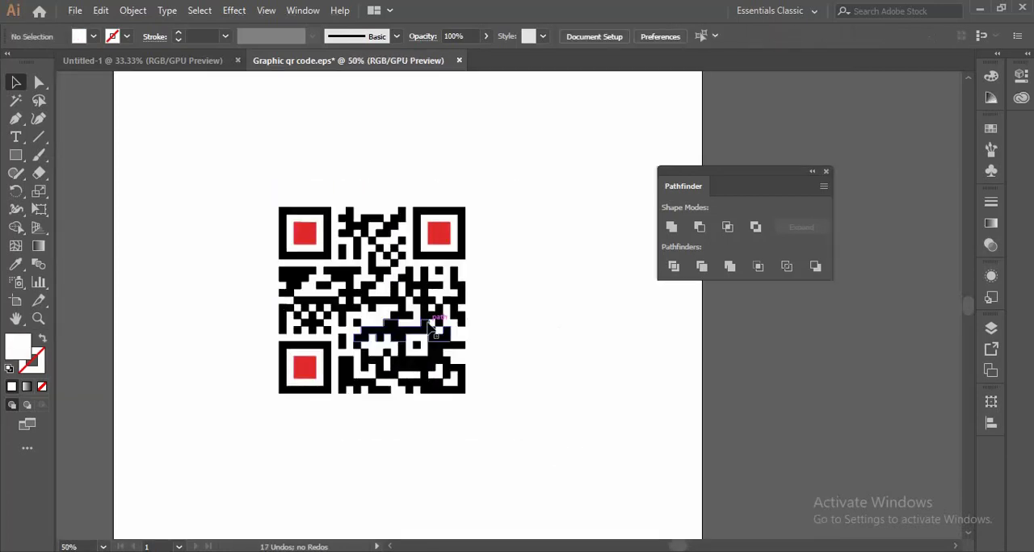
# - Draw a square frame around the QR code with a black (#000000) outline and no fill
pyautogui.click(16, 156)
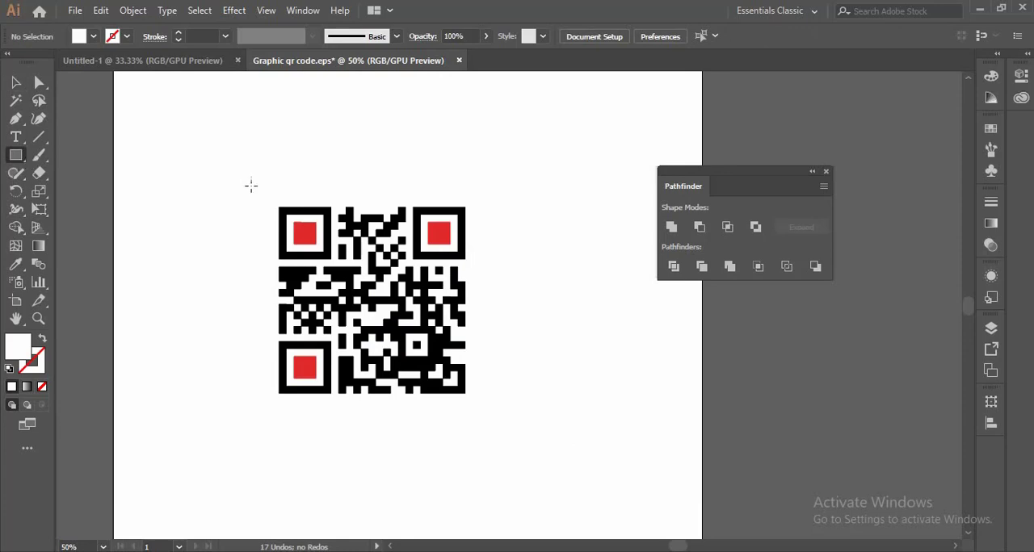
pyautogui.moveTo(266, 188); pyautogui.dragTo(483, 410)
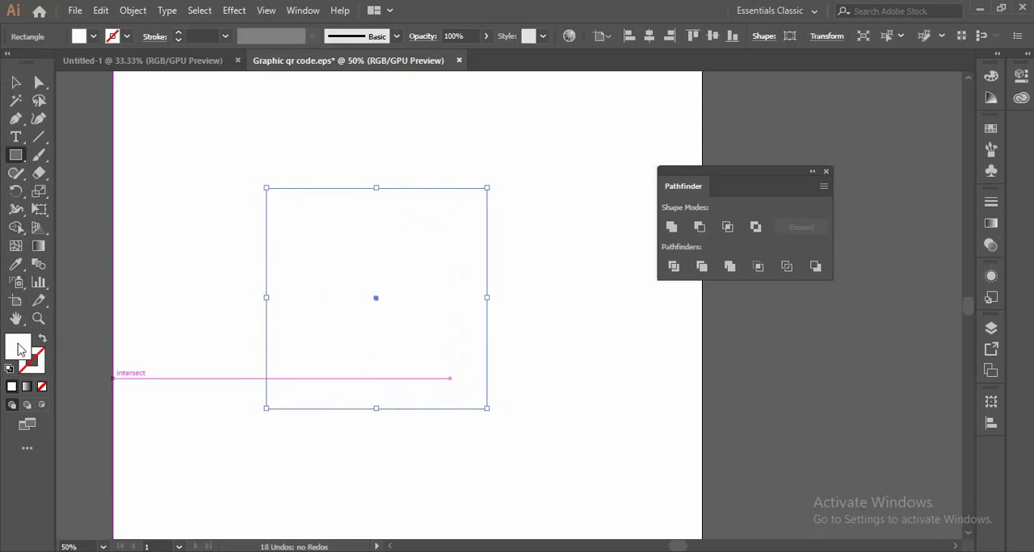
pyautogui.doubleClick(21, 350)
pyautogui.moveTo(671, 327); pyautogui.dragTo(616, 364)
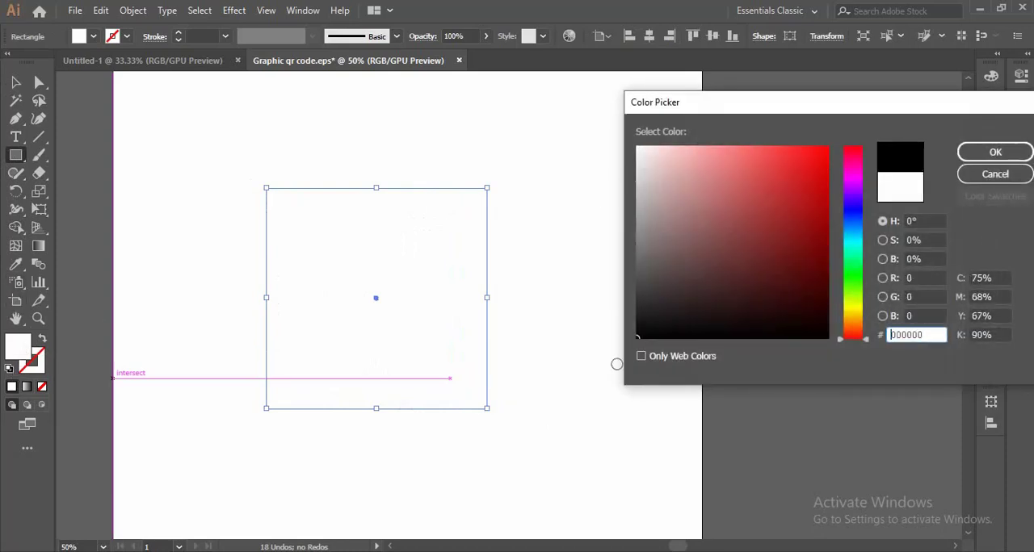
pyautogui.click(993, 151)
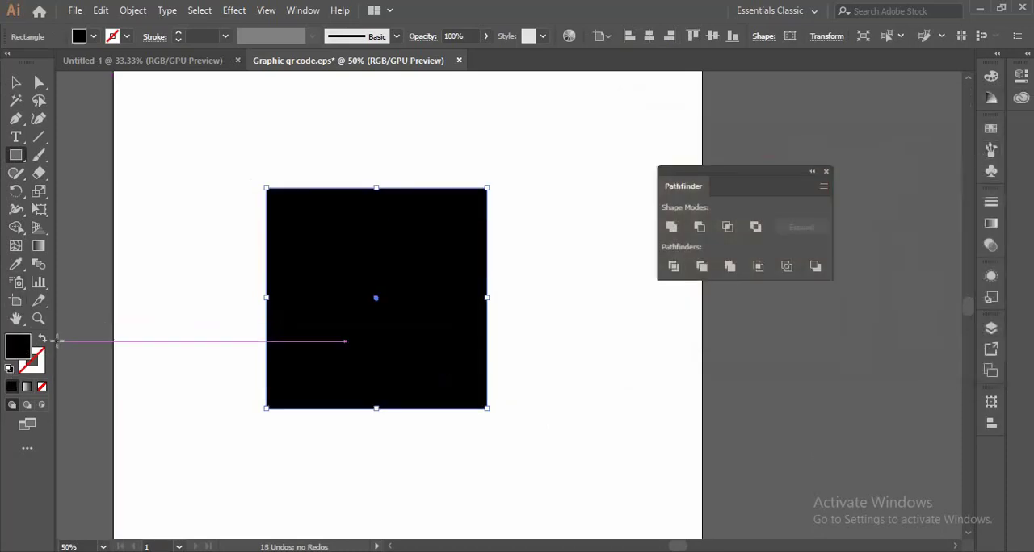
pyautogui.click(43, 340)
# - Set the stroke weight of the square frame around the QR code to 6 pt
pyautogui.click(15, 82)
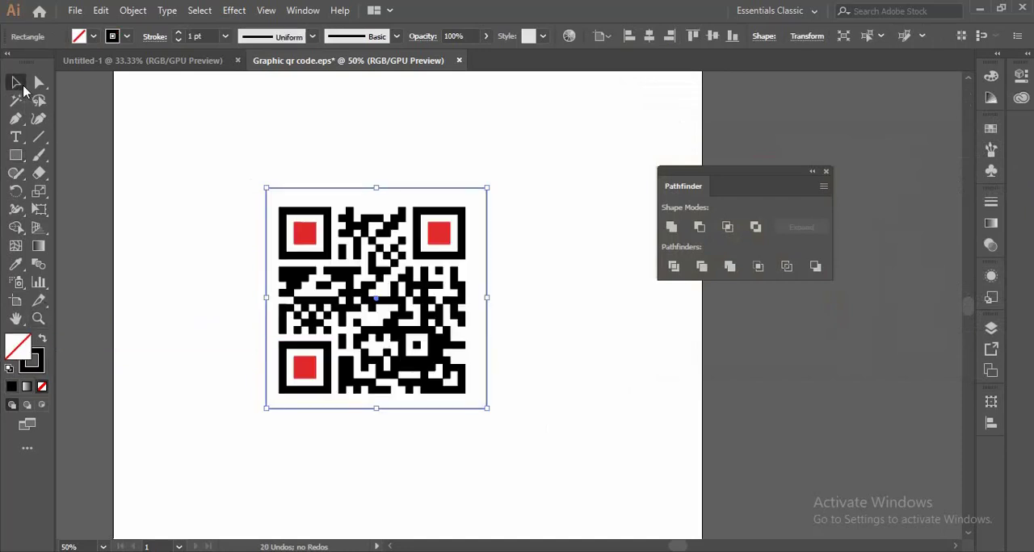
pyautogui.click(252, 124)
pyautogui.moveTo(267, 144); pyautogui.dragTo(325, 202)
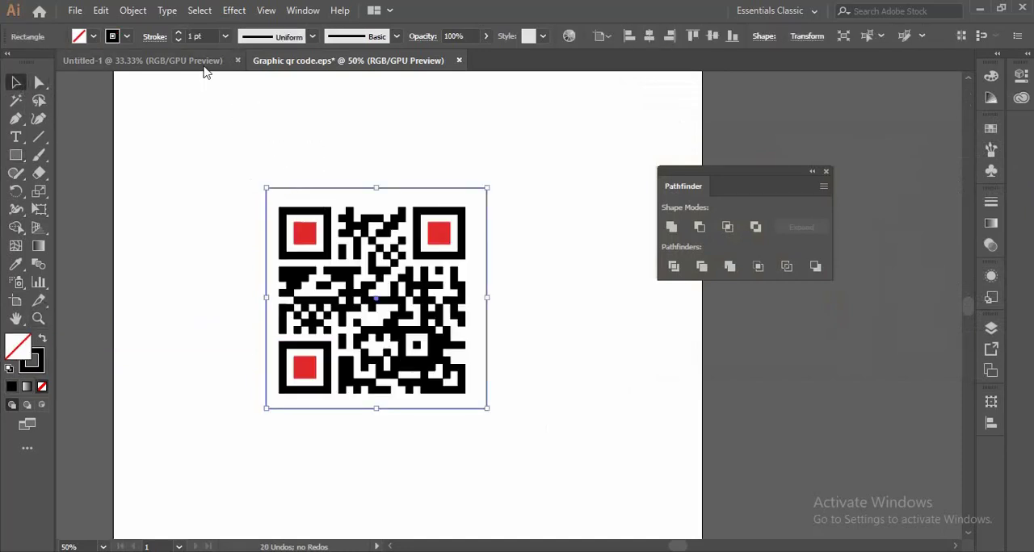
pyautogui.click(178, 34)
pyautogui.click(179, 34)
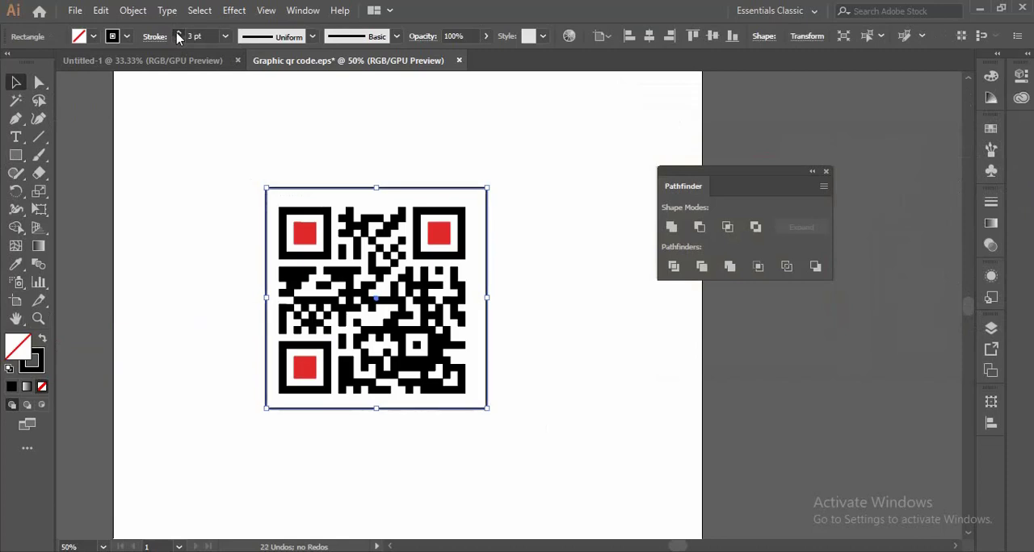
pyautogui.click(178, 34)
pyautogui.click(179, 34)
pyautogui.click(178, 34)
pyautogui.click(289, 102)
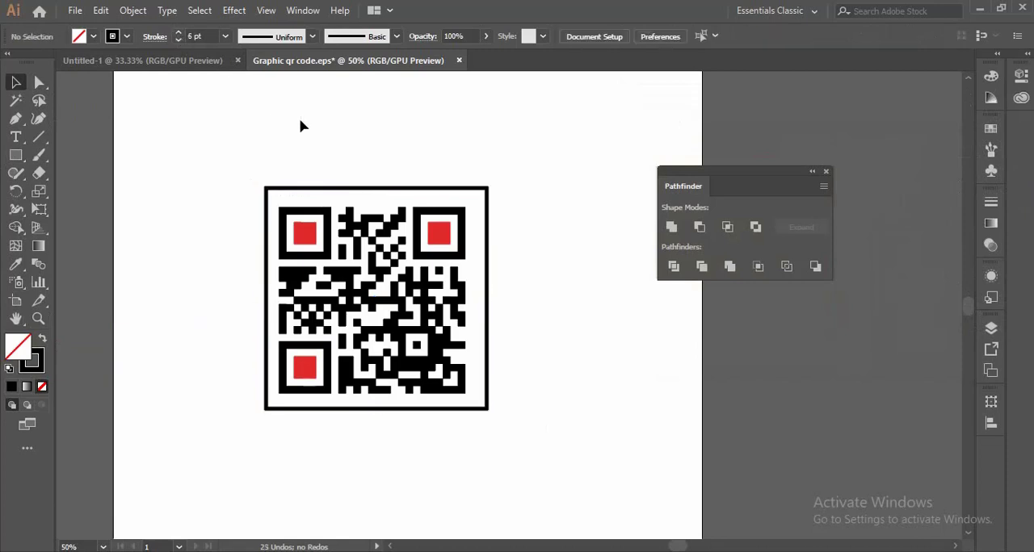
# - Center the frame and the QR code vertically on the artboard
pyautogui.hotkey('ctrl', 'a')
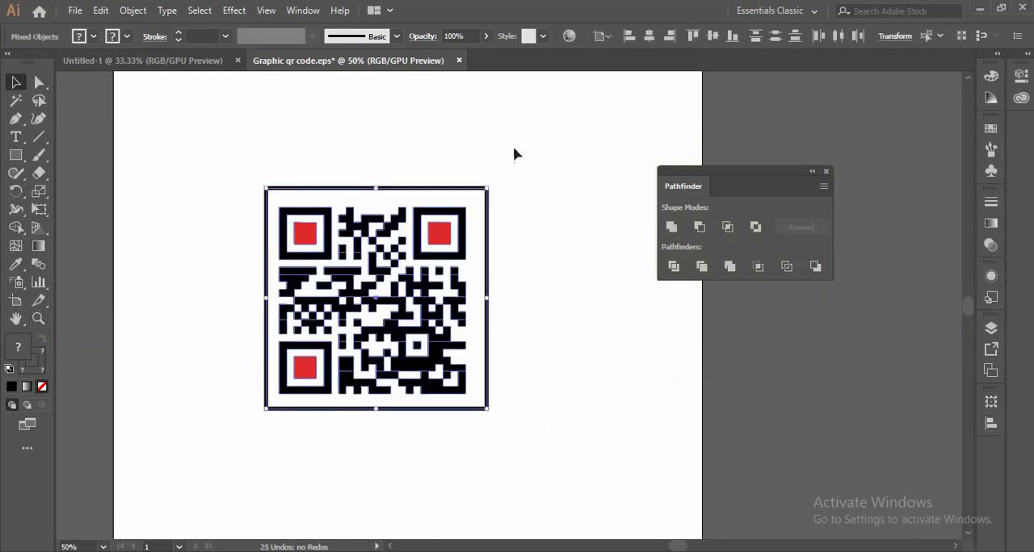
pyautogui.click(309, 11)
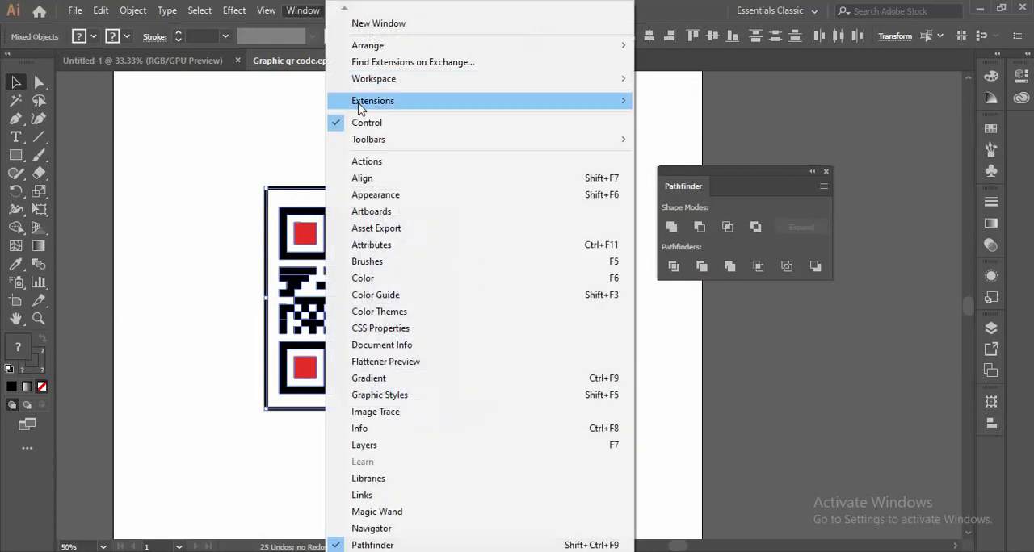
pyautogui.click(363, 177)
pyautogui.click(933, 436)
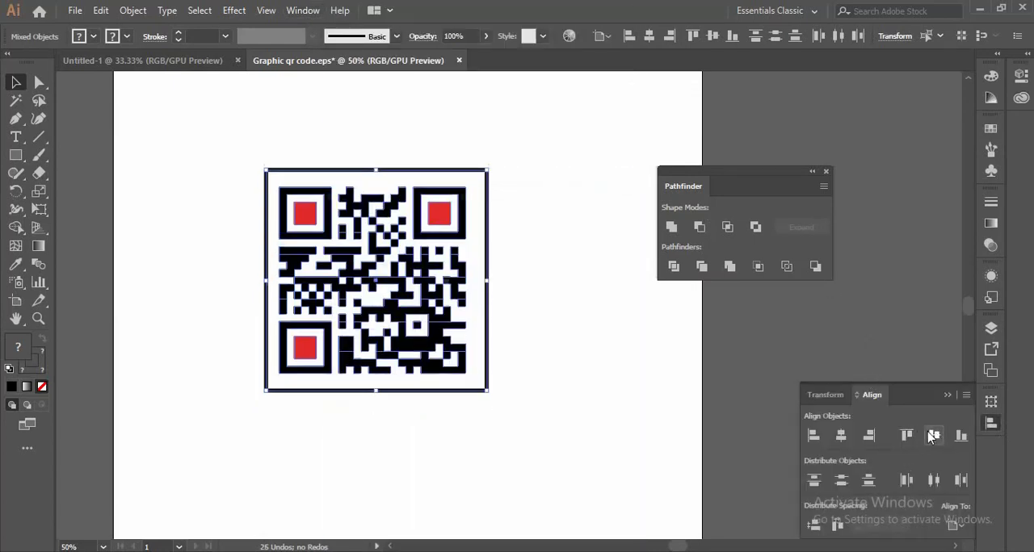
# - Switch the alignment reference to the selection and center the frame and QR code on each other horizontally and vertically
pyautogui.click(952, 525)
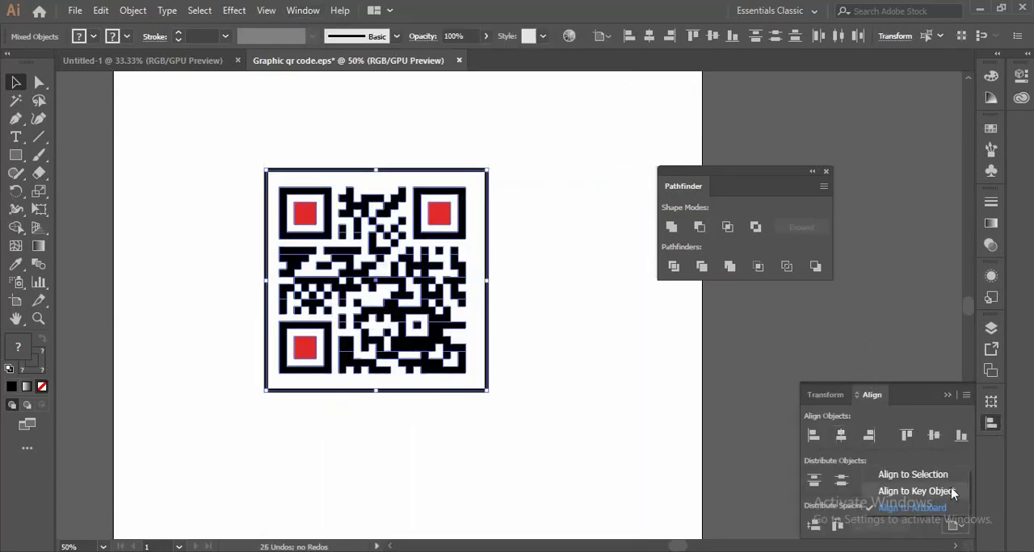
pyautogui.click(942, 476)
pyautogui.click(935, 439)
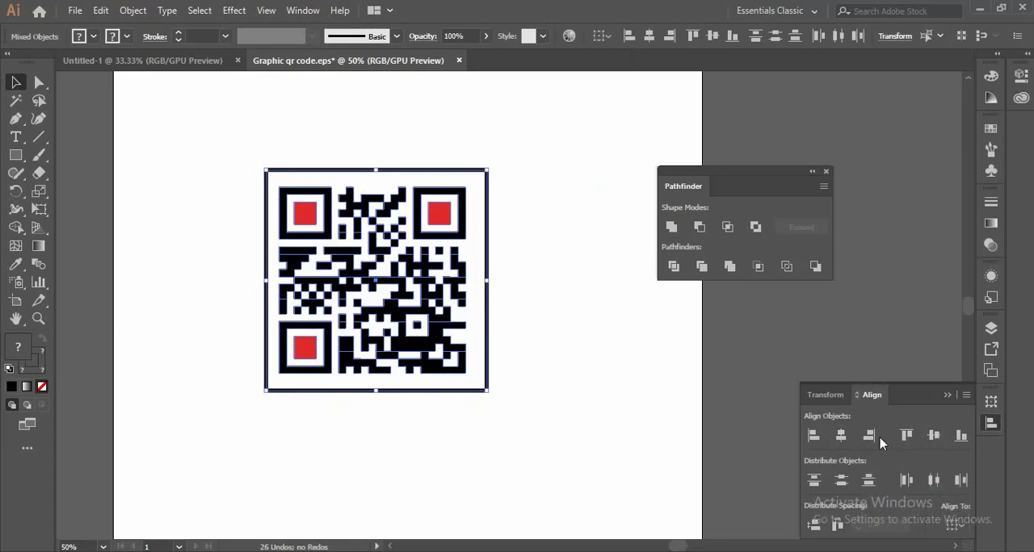
pyautogui.click(841, 436)
pyautogui.click(923, 436)
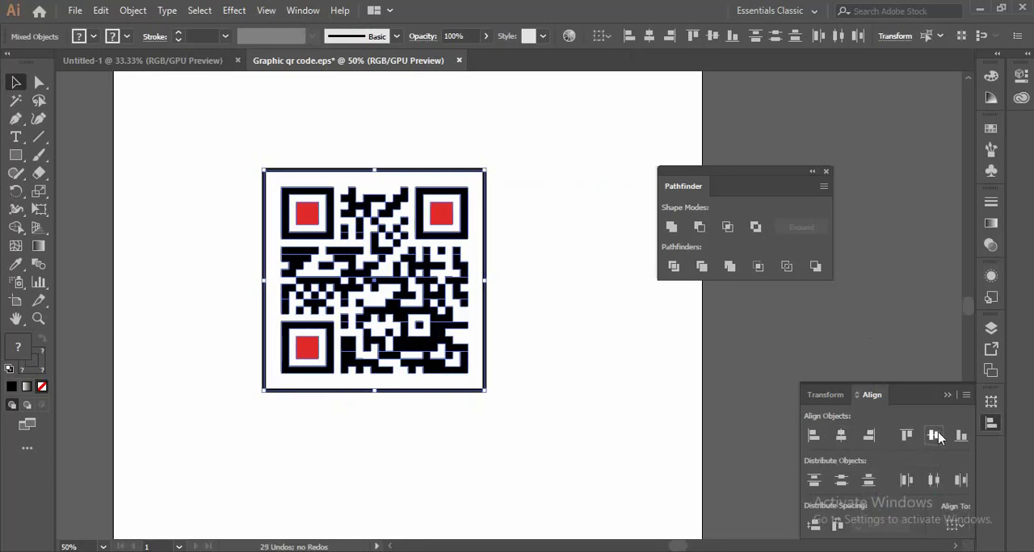
pyautogui.click(991, 426)
pyautogui.click(783, 388)
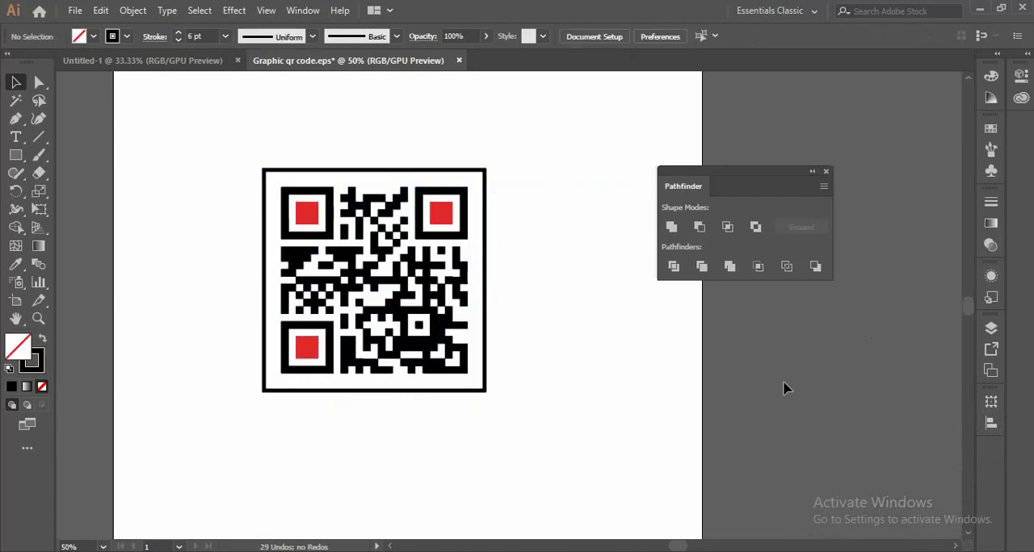
# - Convert the square frame's stroke into a filled shape with Outline Stroke
pyautogui.click(459, 169)
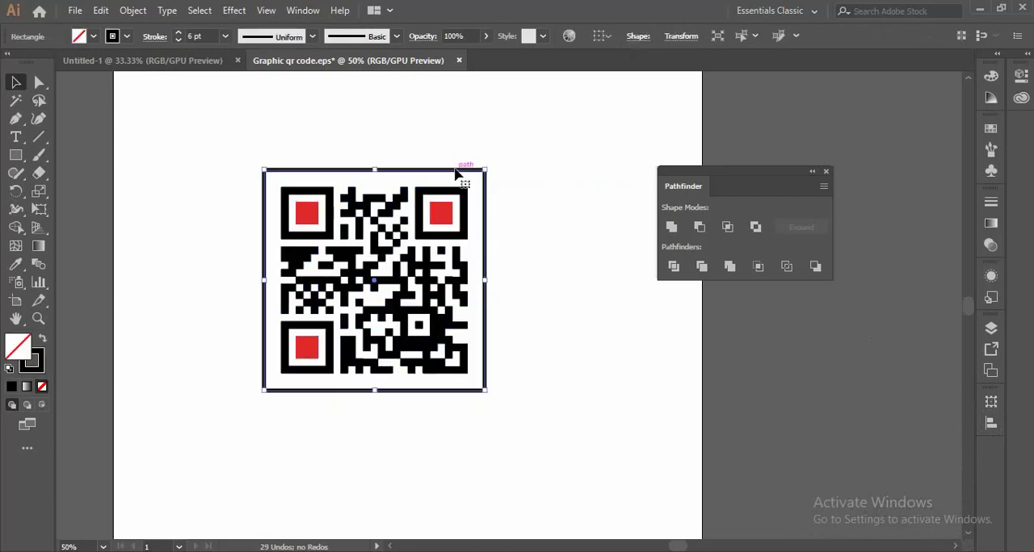
pyautogui.click(132, 11)
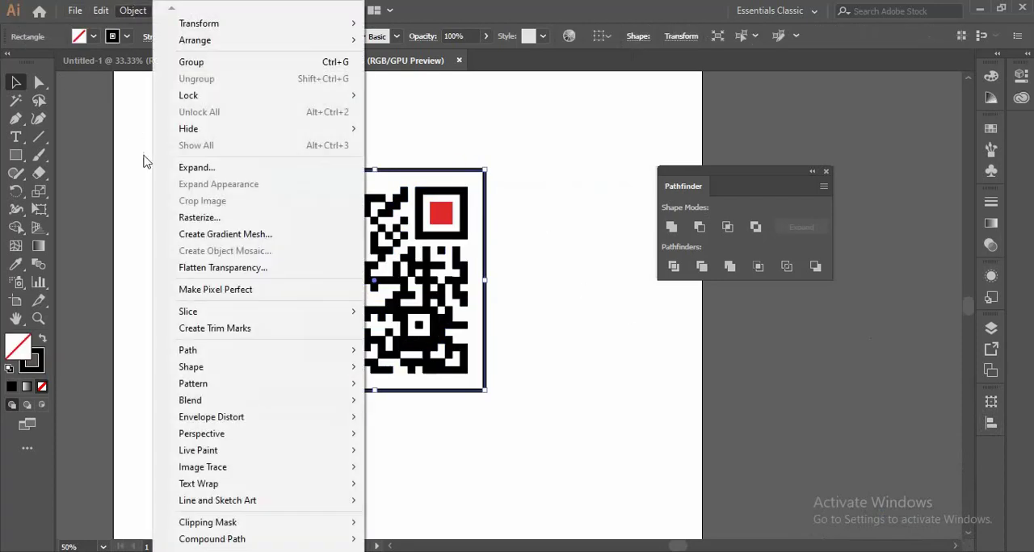
pyautogui.moveTo(231, 353)
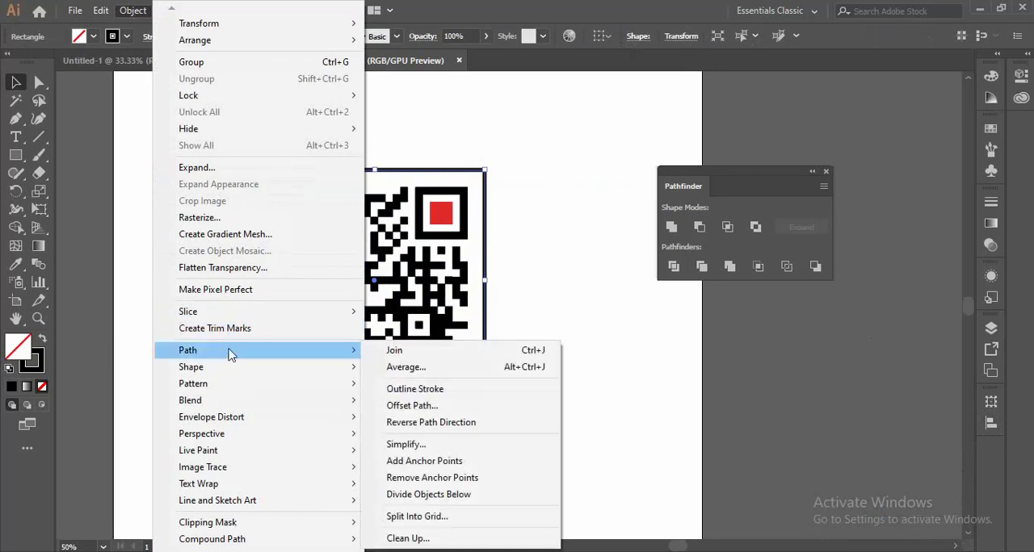
pyautogui.click(433, 389)
pyautogui.click(573, 333)
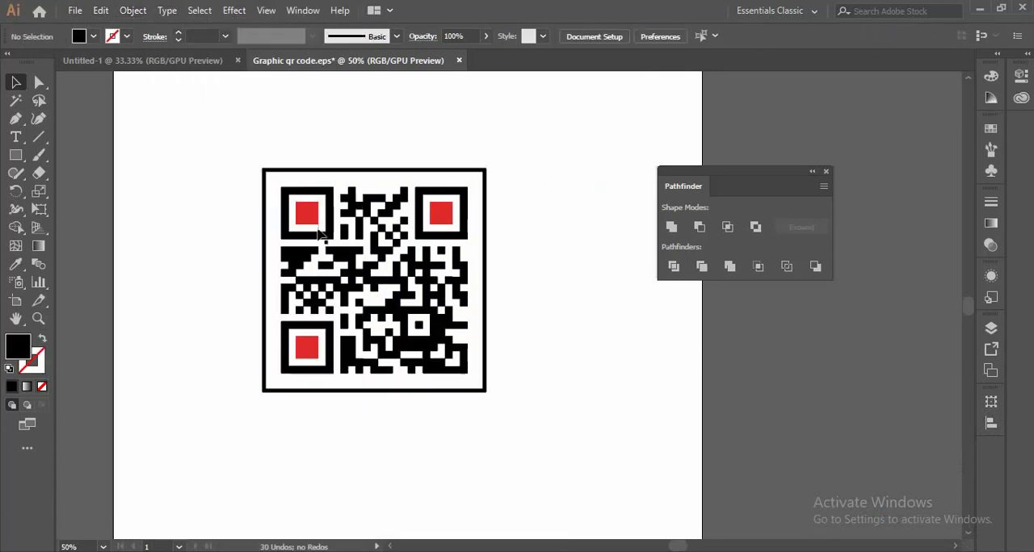
# - Try moving the outlined frame and the QR code separately, and undo both moves
pyautogui.moveTo(346, 169); pyautogui.dragTo(328, 128)
pyautogui.moveTo(365, 225); pyautogui.dragTo(340, 195)
pyautogui.hotkey('ctrl', 'z')
pyautogui.hotkey('ctrl', 'z')
# - Group the outlined frame with the QR code and move the group to the middle of the artboard
pyautogui.moveTo(231, 126); pyautogui.dragTo(558, 462)
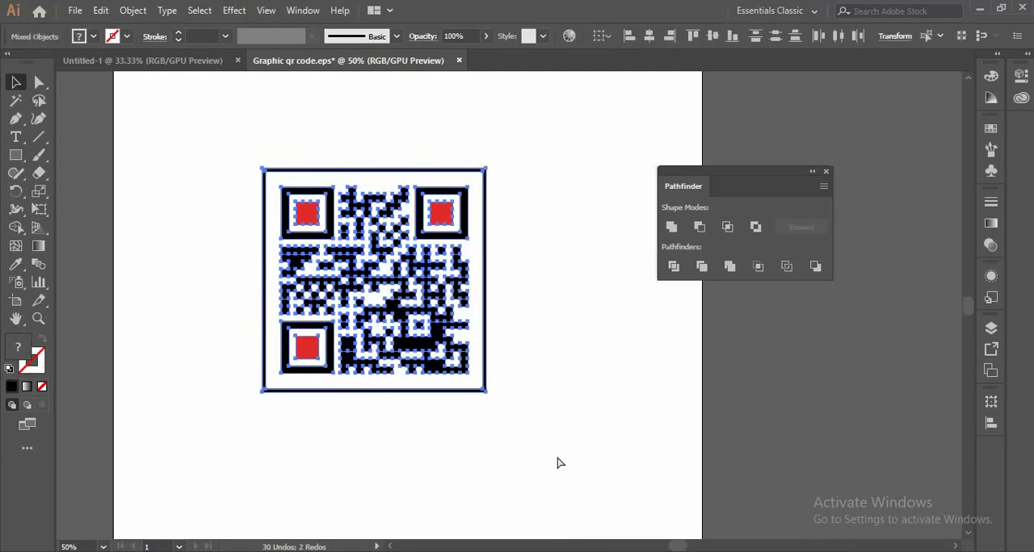
pyautogui.hotkey('ctrl', 'g')
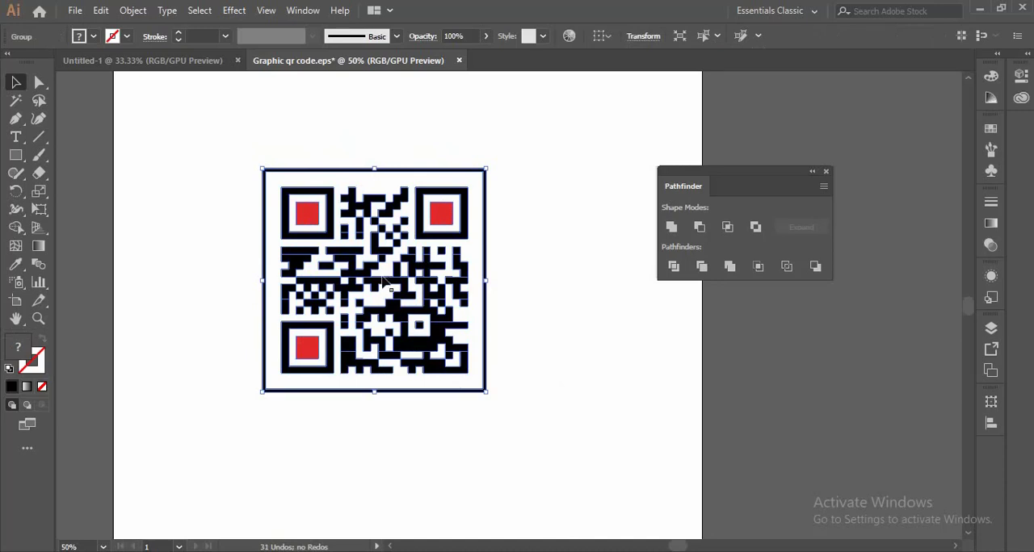
pyautogui.moveTo(382, 276); pyautogui.dragTo(437, 305)
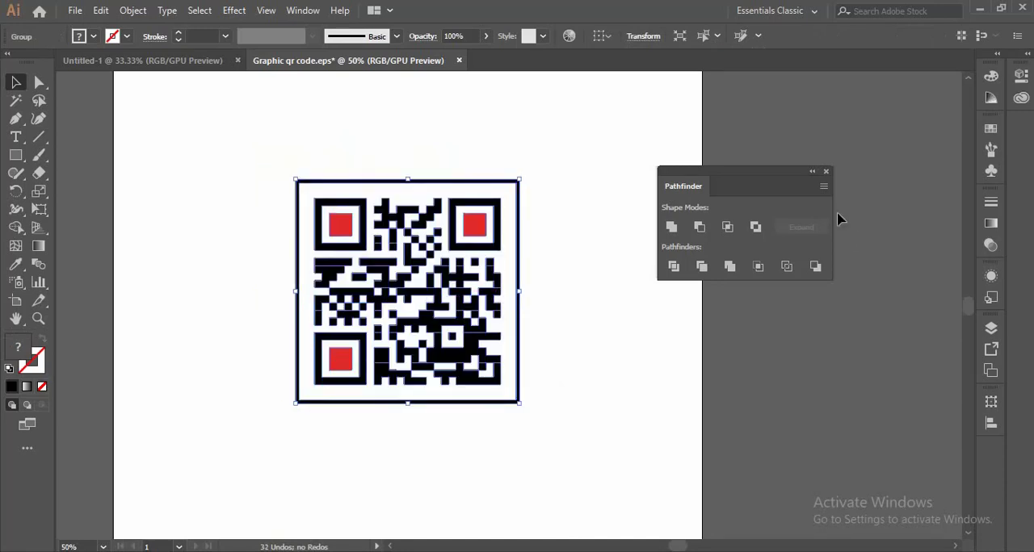
# - Dock the floating Pathfinder panel as an icon with the other collapsed panels
pyautogui.moveTo(786, 175); pyautogui.dragTo(987, 450)
pyautogui.click(790, 352)
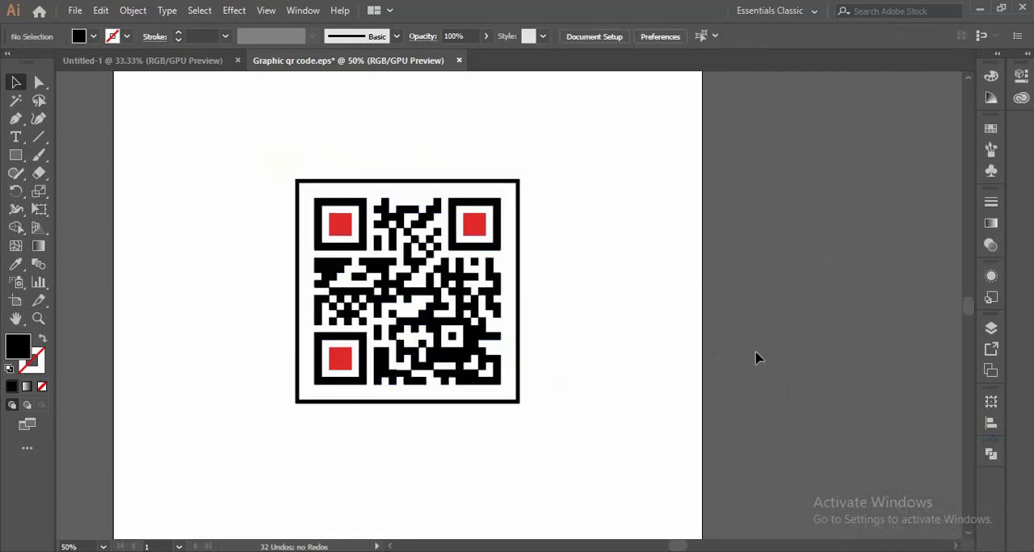
# - Show the whole framed QR code, switch to the phone and open the QR Scanner app to test it
pyautogui.hotkey('ctrl', '-')
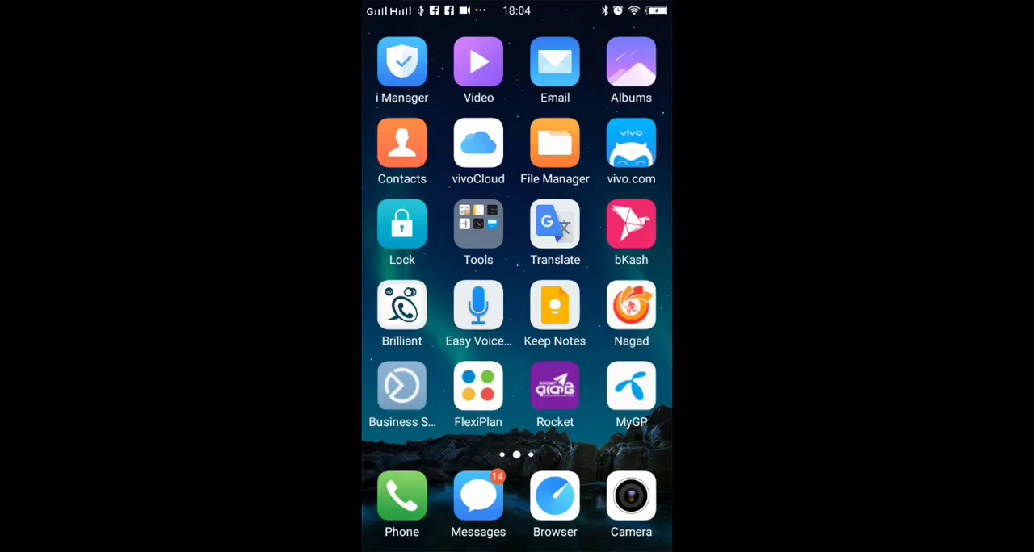
pyautogui.moveTo(654, 282); pyautogui.dragTo(517, 284)
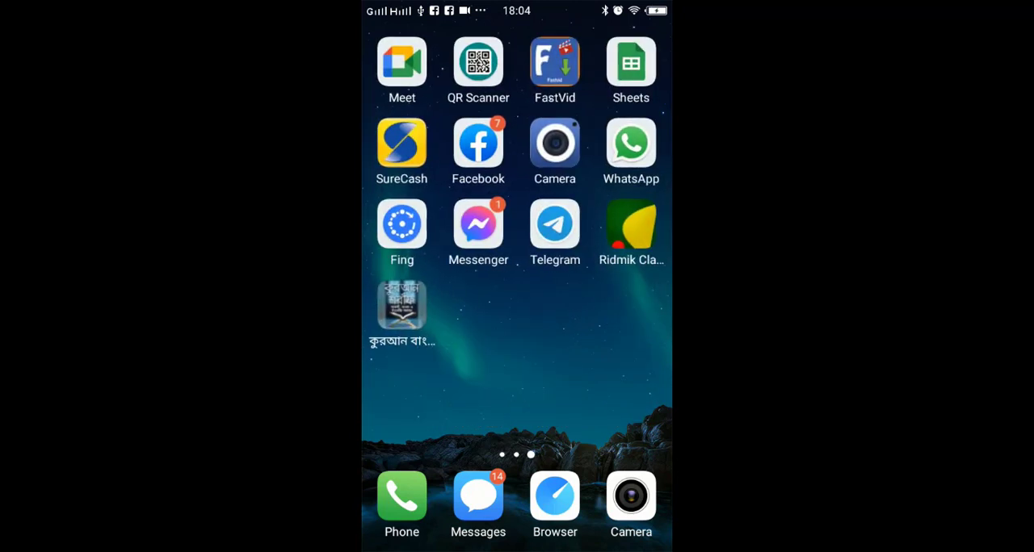
pyautogui.click(478, 61)
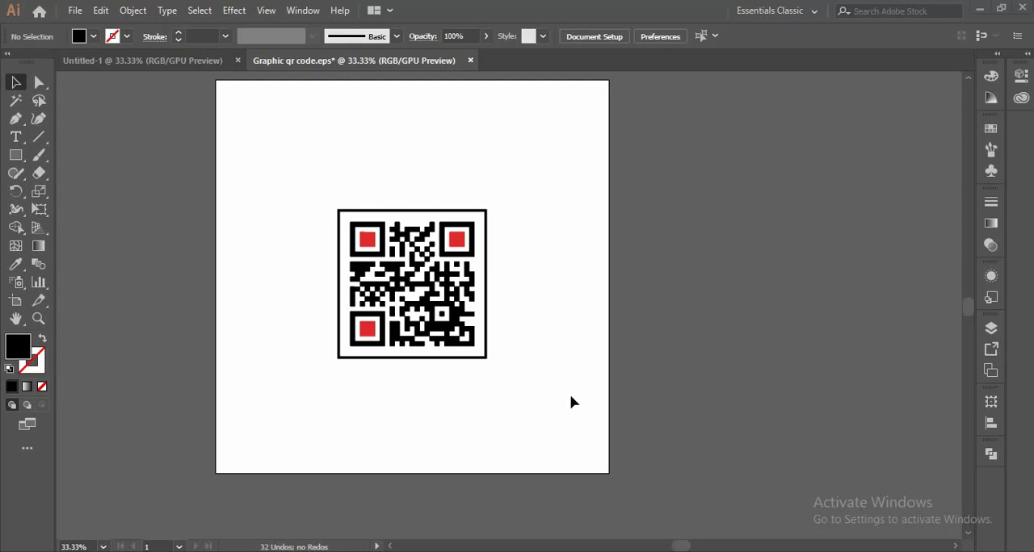
# - Switch back to Illustrator and select the framed QR code group
pyautogui.click(443, 288)
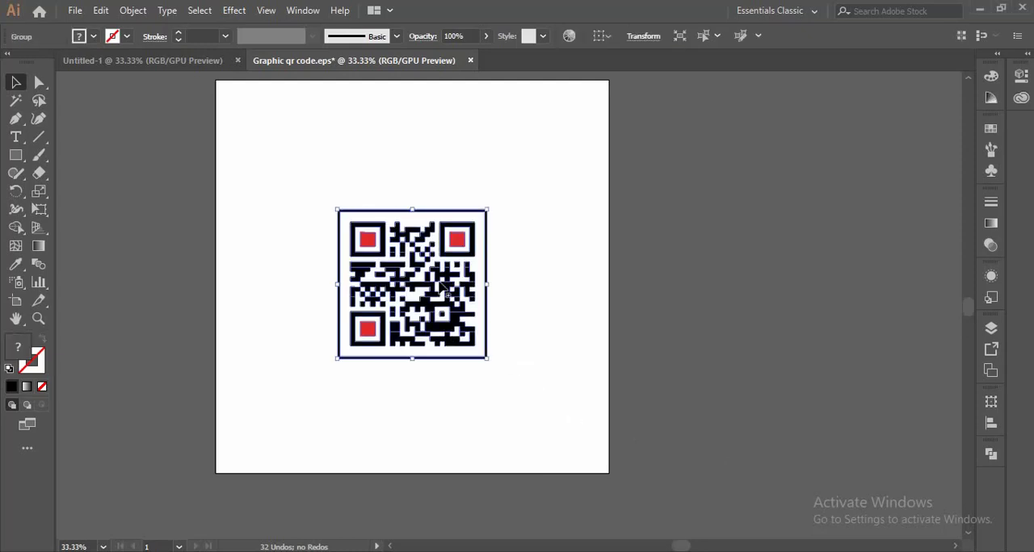